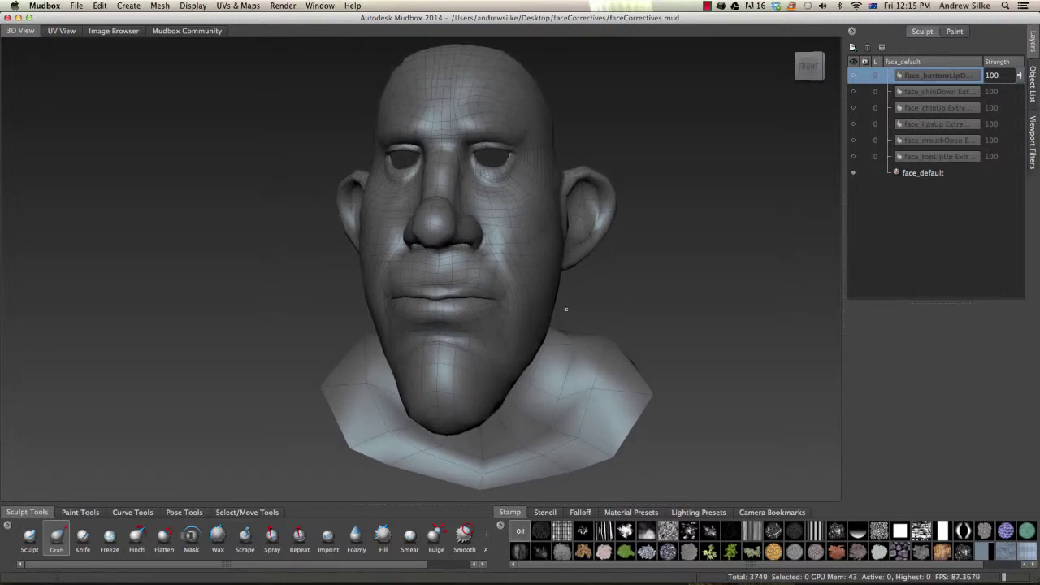
Toggle the face_bottomLipDown and face_chinDown sculpt layers on and off one after the other to compare each with the neutral face
click(853, 75)
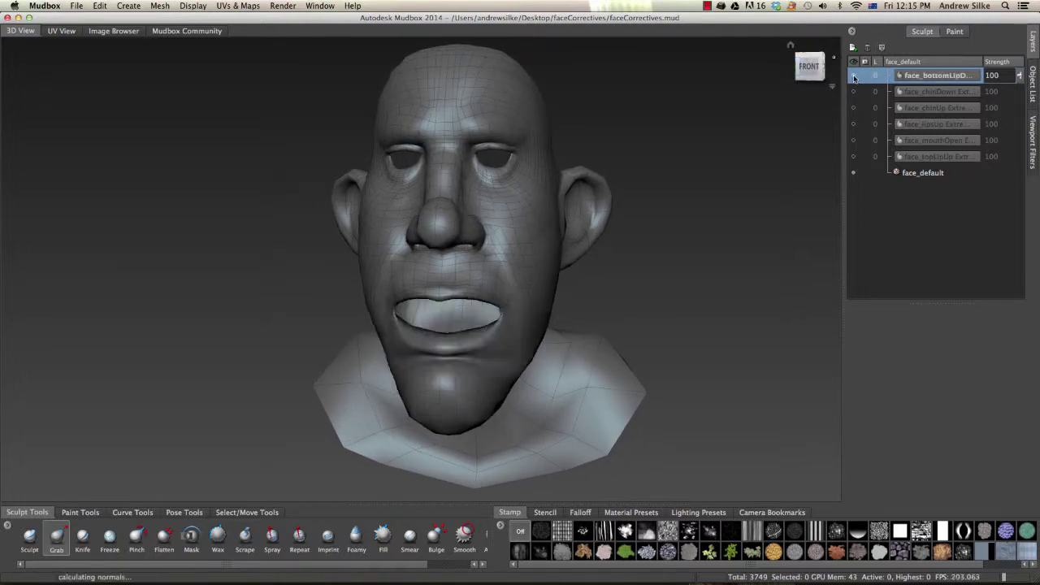
click(853, 75)
click(853, 75)
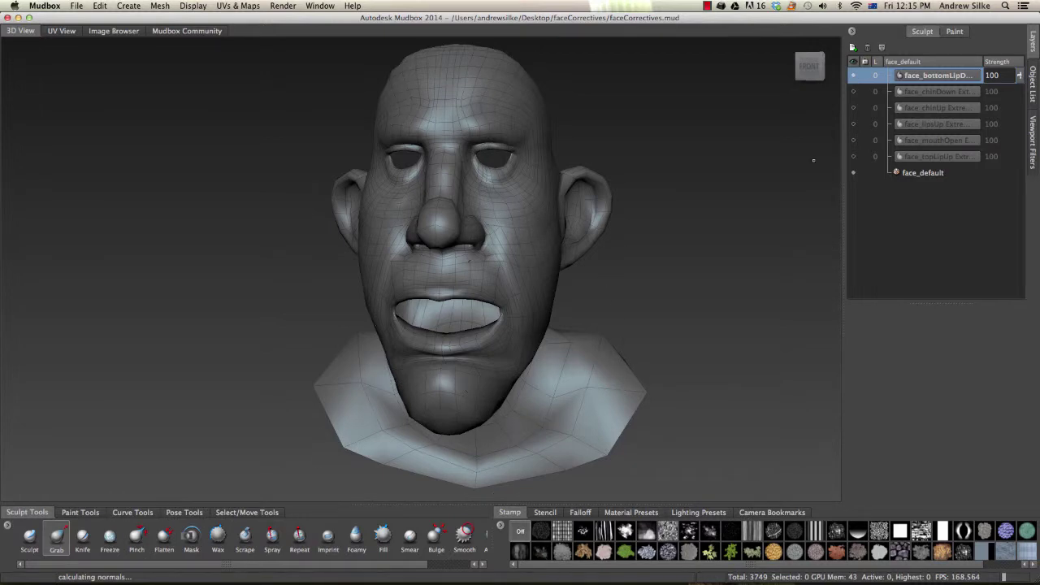
click(852, 76)
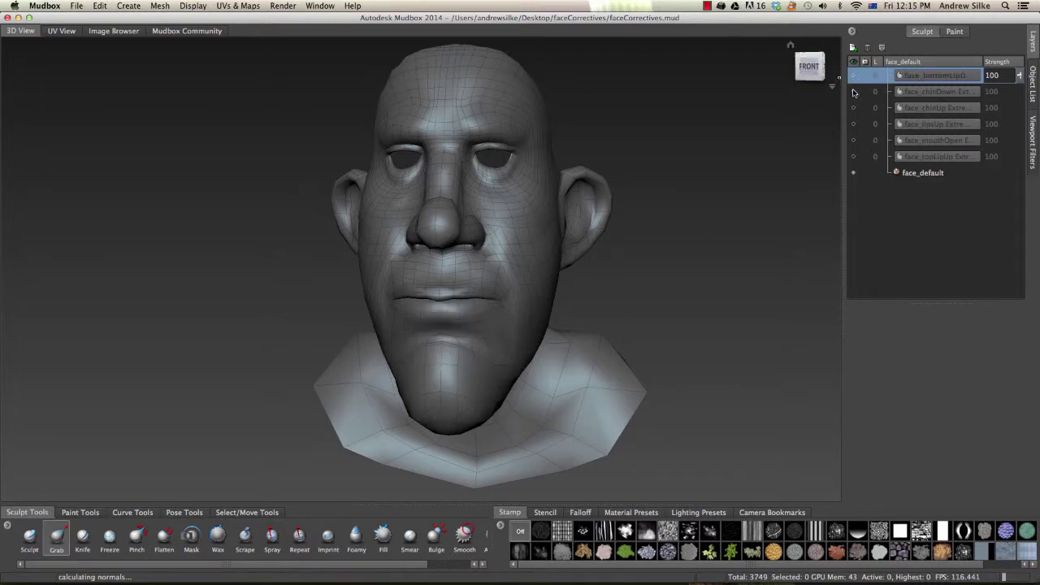
click(853, 92)
click(853, 92)
click(852, 92)
click(853, 92)
click(853, 92)
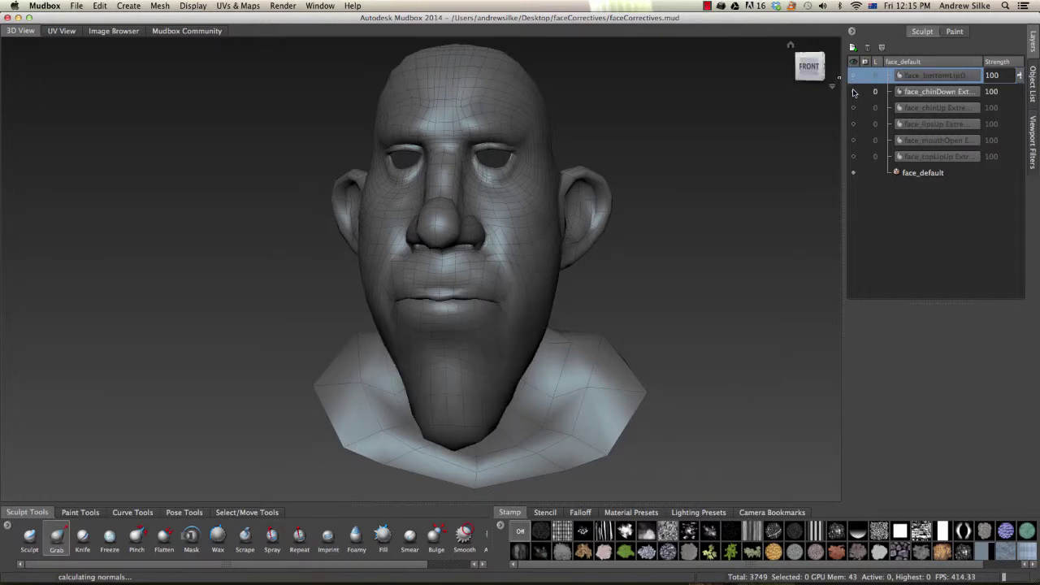
click(853, 91)
Toggle the face_chinUp and face_lipsUp sculpt layers on and off one after the other to inspect their shapes
click(853, 108)
click(853, 108)
click(853, 108)
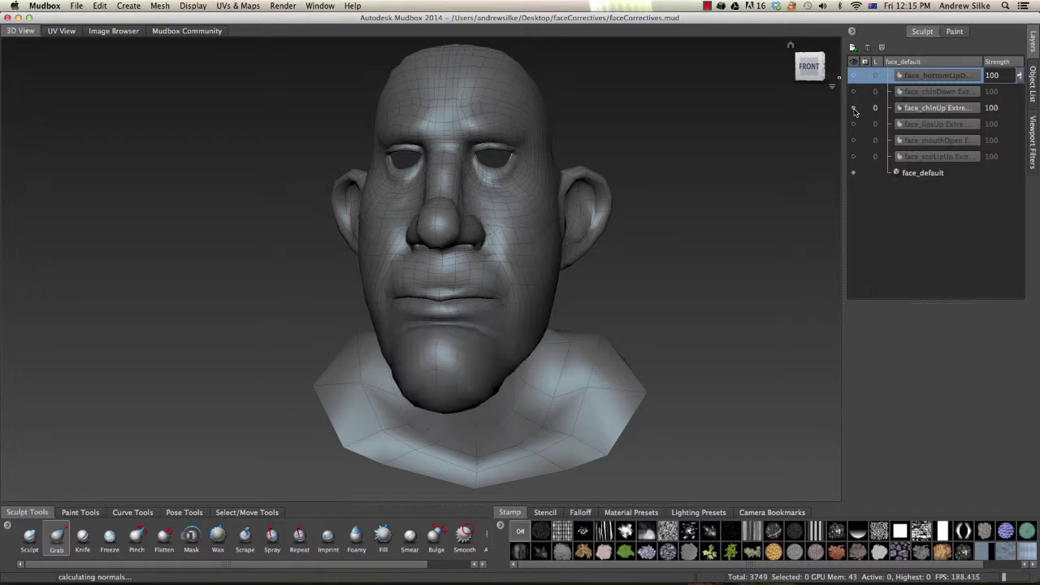
click(853, 108)
click(853, 108)
click(853, 108)
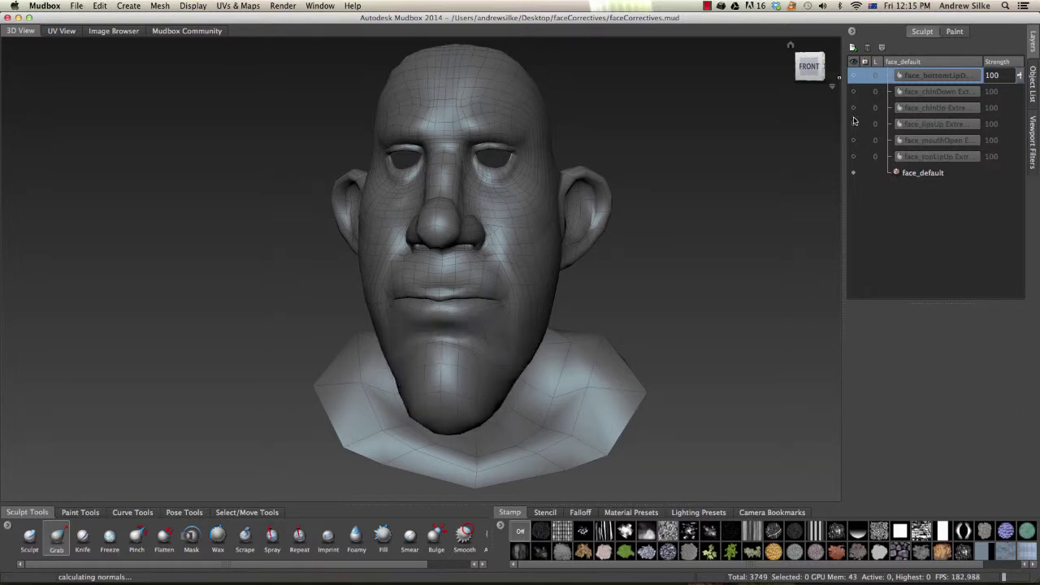
click(853, 124)
click(853, 123)
click(853, 124)
click(852, 125)
click(853, 125)
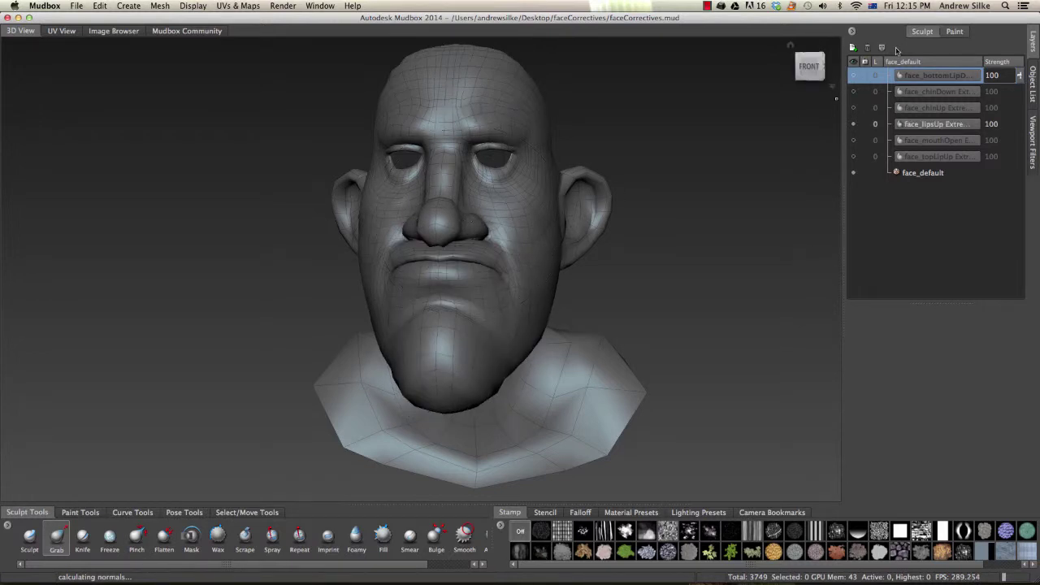
click(853, 124)
click(853, 124)
click(853, 124)
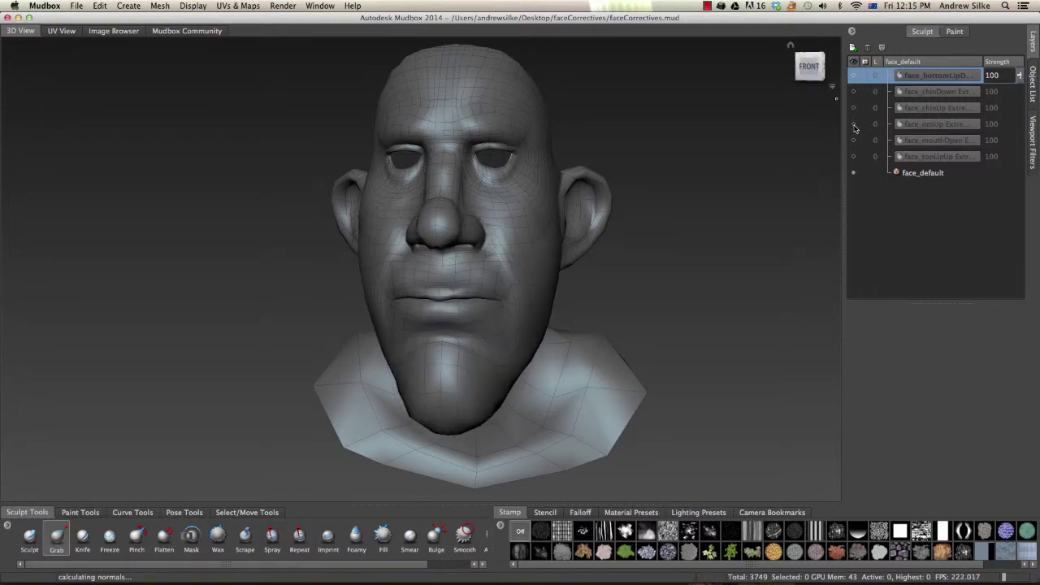
Toggle the face_mouthOpen and face_topLipUp sculpt layers on and off one after the other to inspect their shapes
click(853, 141)
click(853, 141)
click(853, 141)
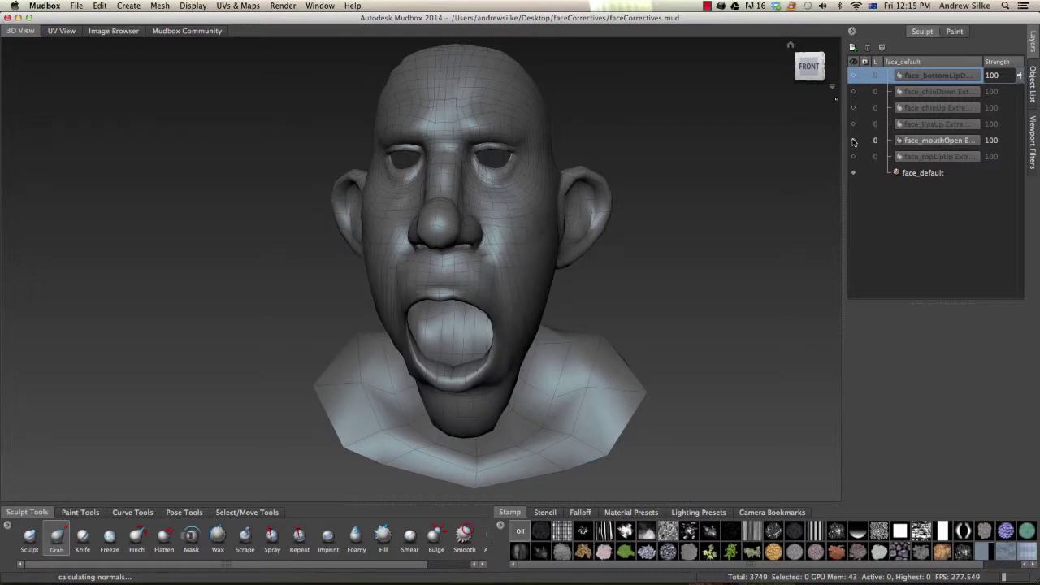
click(853, 141)
click(853, 140)
click(853, 141)
click(853, 156)
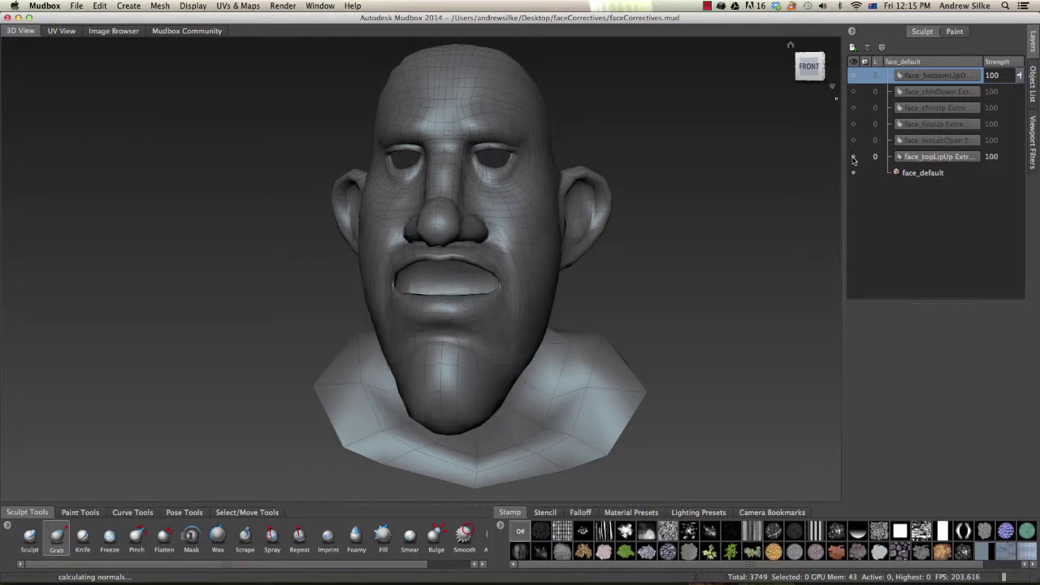
click(852, 156)
click(853, 155)
click(853, 156)
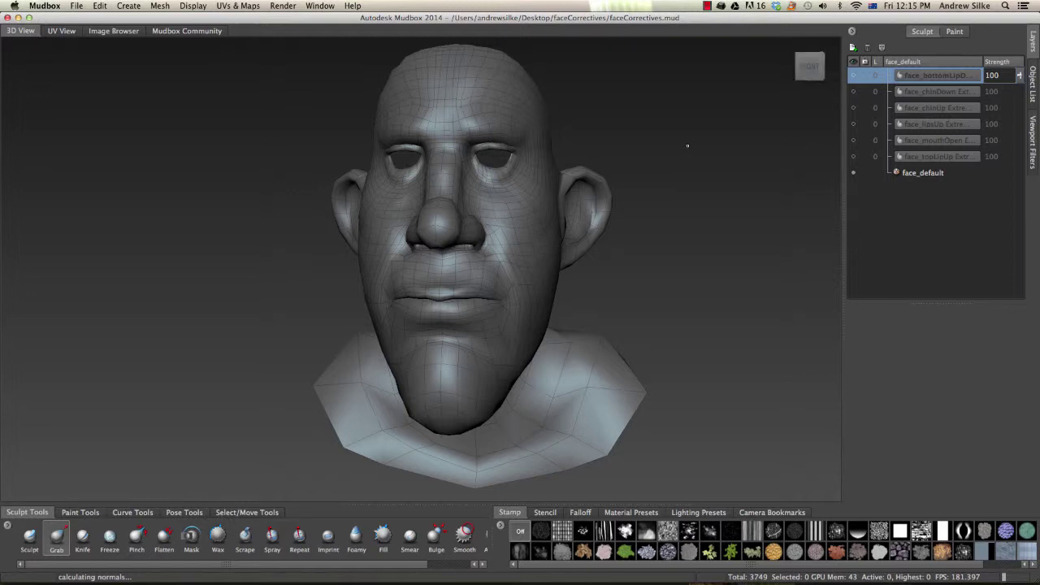
mouse_move(687, 146)
alt+mouse_down()
mouse_move(699, 141)
mouse_move(700, 153)
alt+mouse_up()
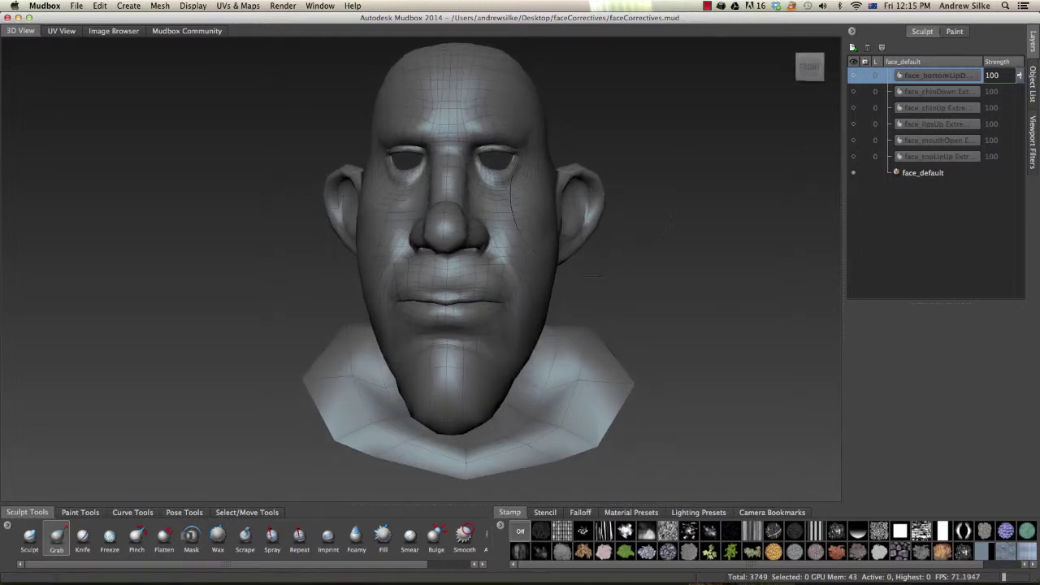
alt+drag(592, 195, 594, 188)
alt+drag(661, 190, 597, 170)
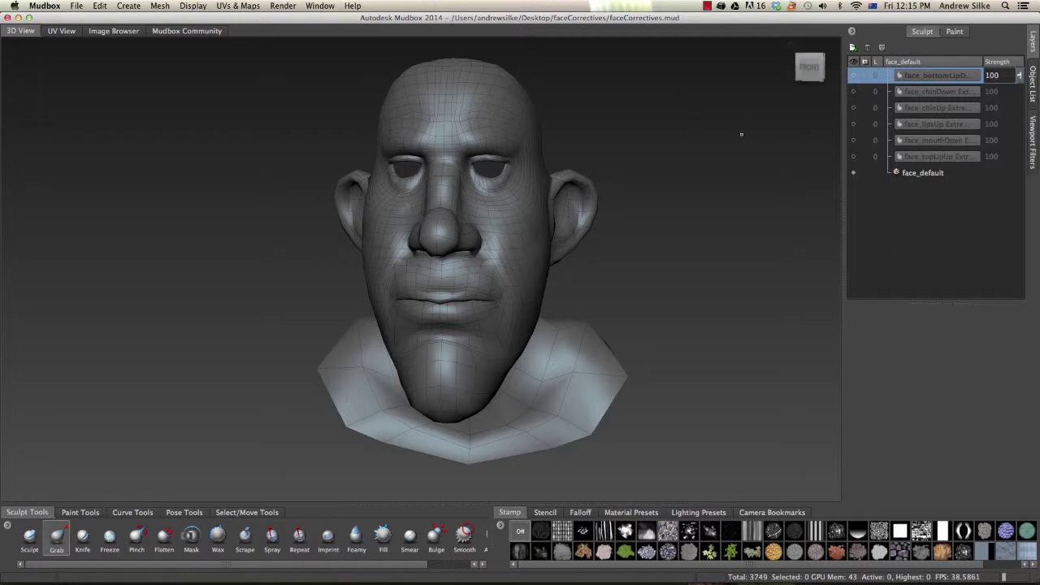
alt+drag(623, 178, 624, 177)
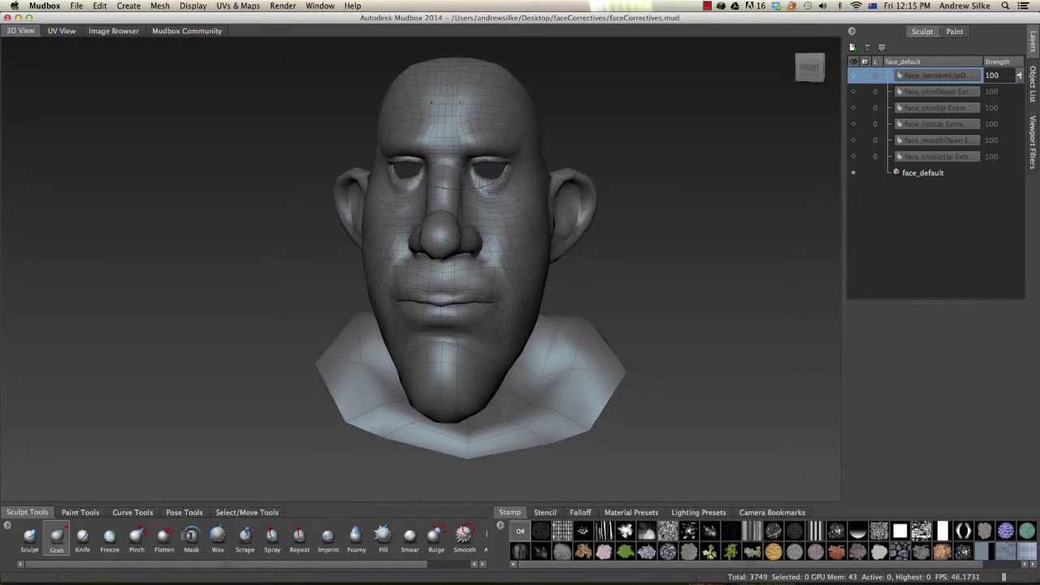
Select the face_default mesh and set the Maya send preferences to export sculpt layers on the current mesh level as Maya blendshapes
click(1033, 84)
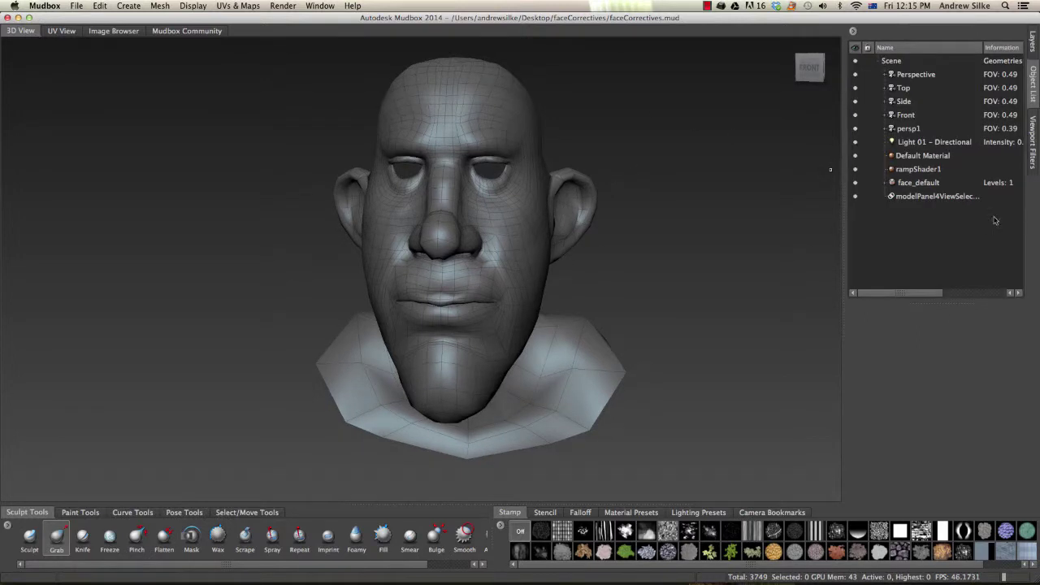
click(919, 181)
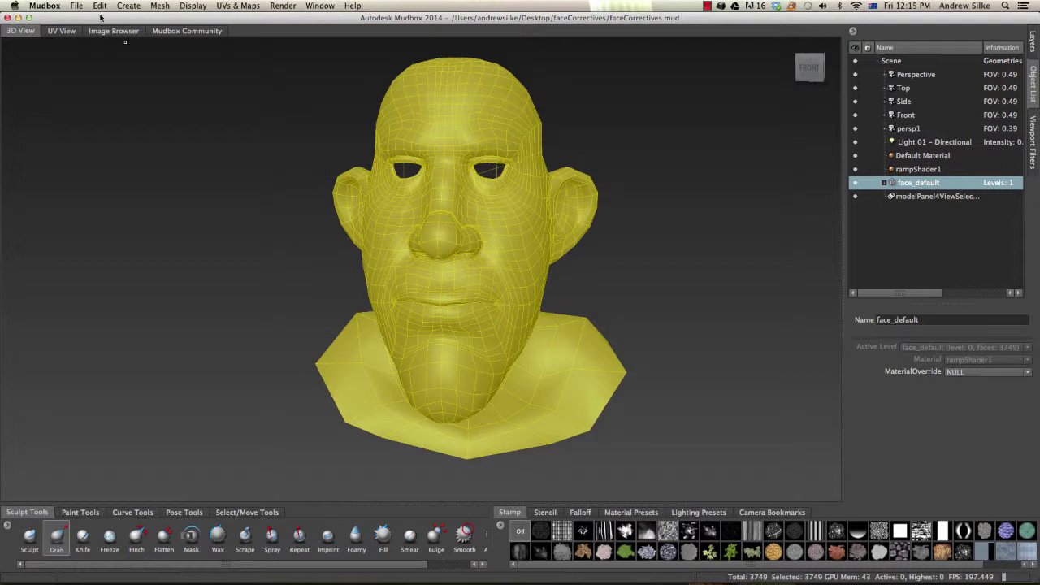
click(76, 6)
mouse_move(102, 75)
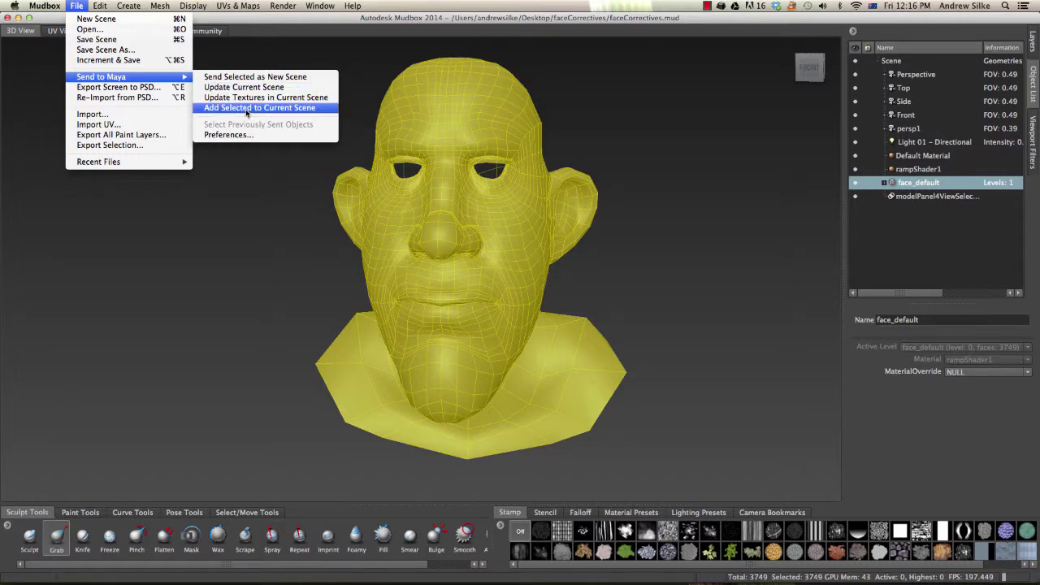
click(235, 135)
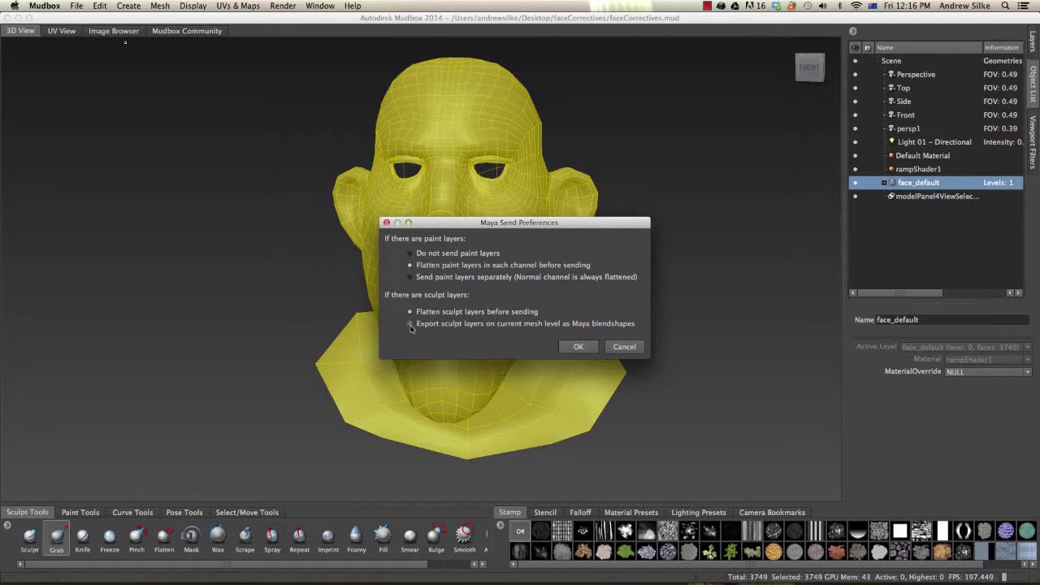
click(578, 346)
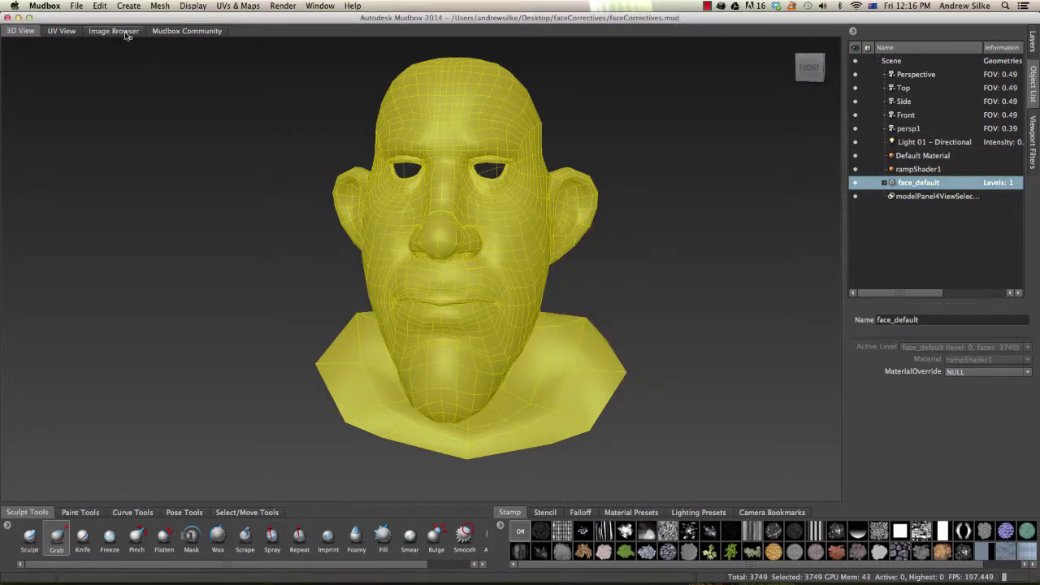
Send the selected face_default mesh to Maya, adding it to the current scene
click(100, 5)
mouse_move(77, 6)
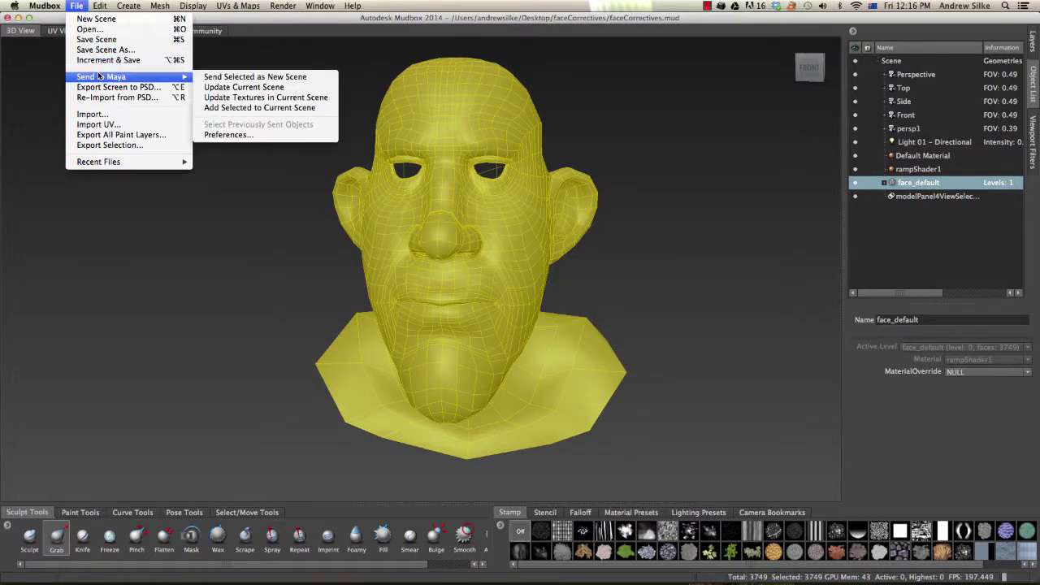
click(250, 108)
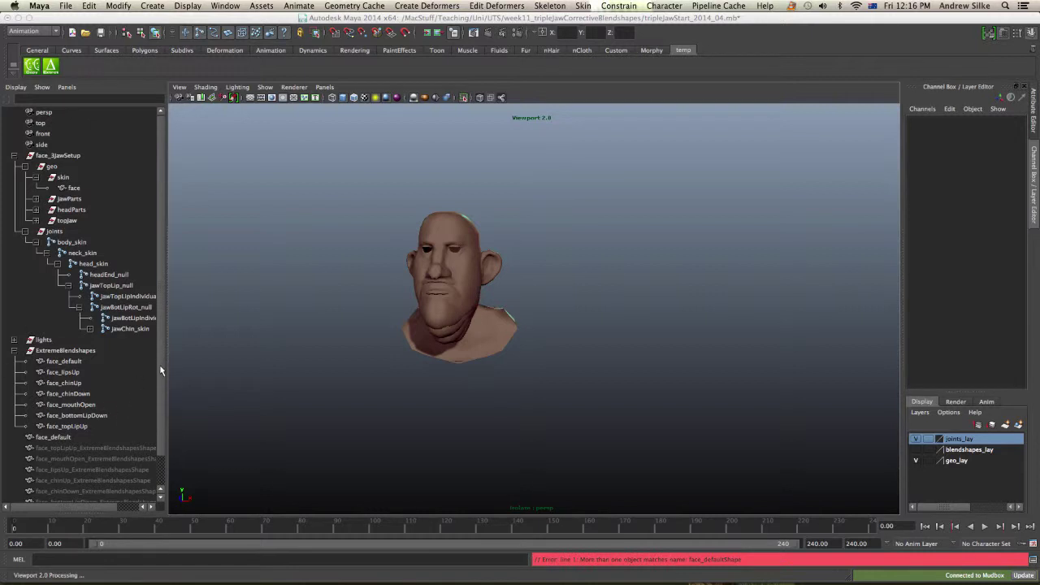
scroll(159, 364, down, 2)
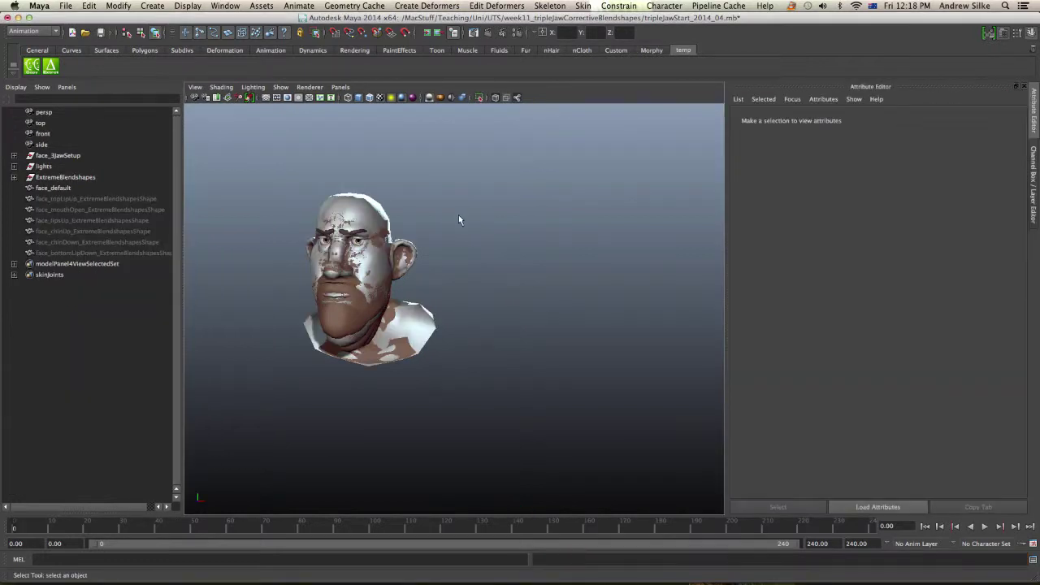
Hide the ExtremeBlendshapes group
alt+middle_drag(460, 218, 519, 228)
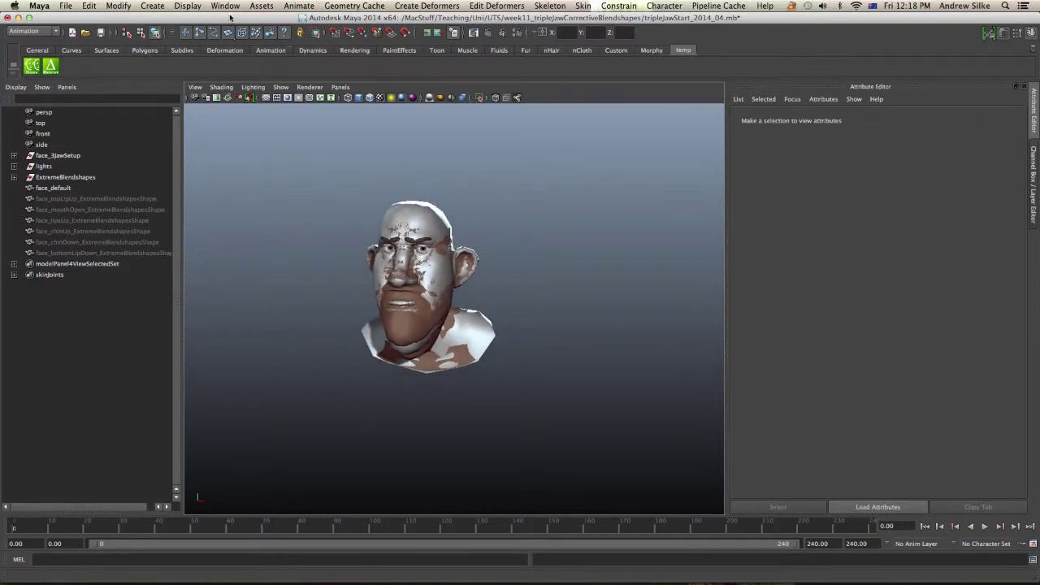
alt+drag(252, 213, 244, 210)
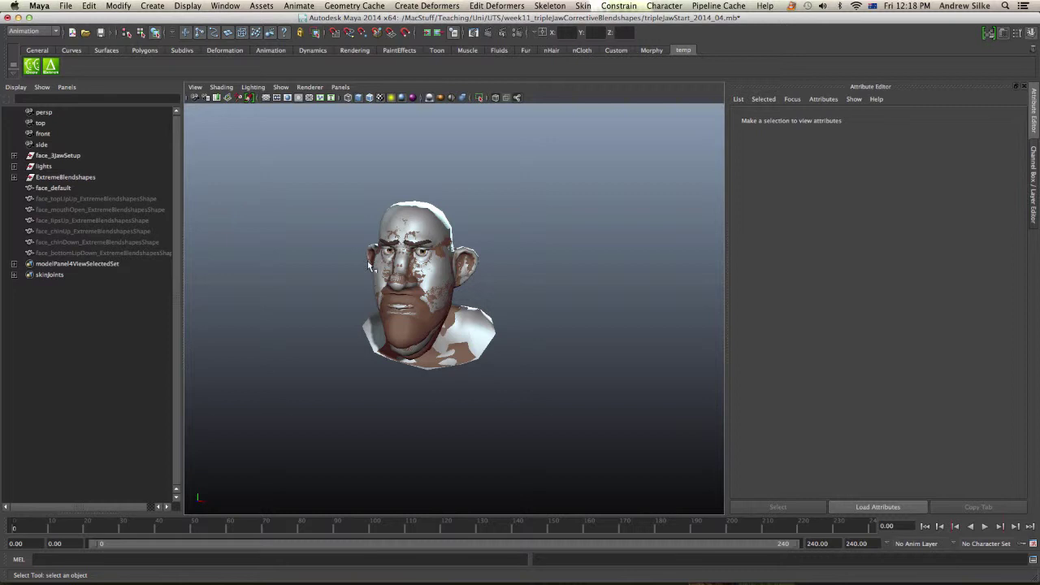
alt+right_drag(363, 286, 451, 282)
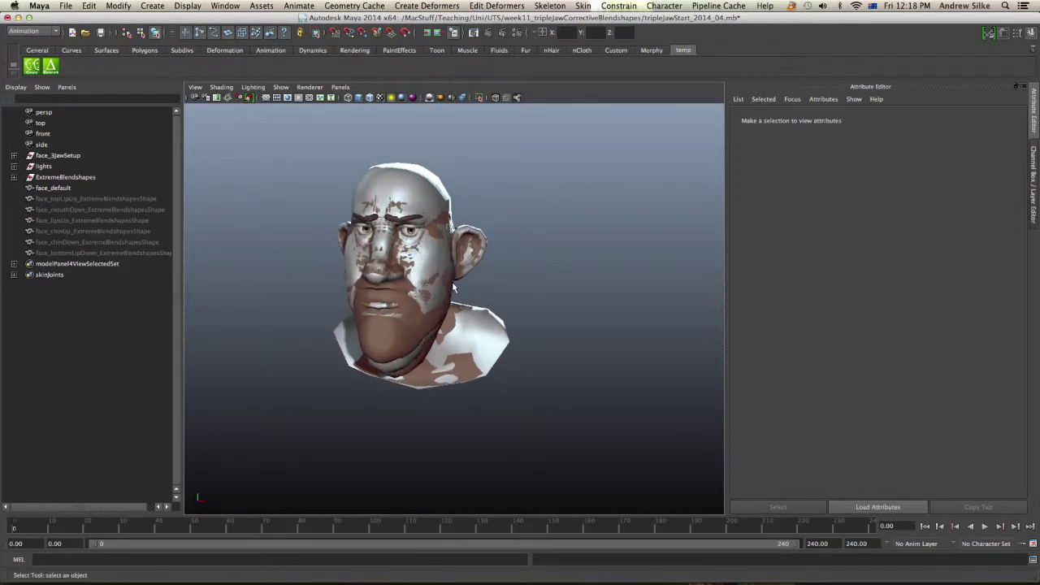
click(65, 177)
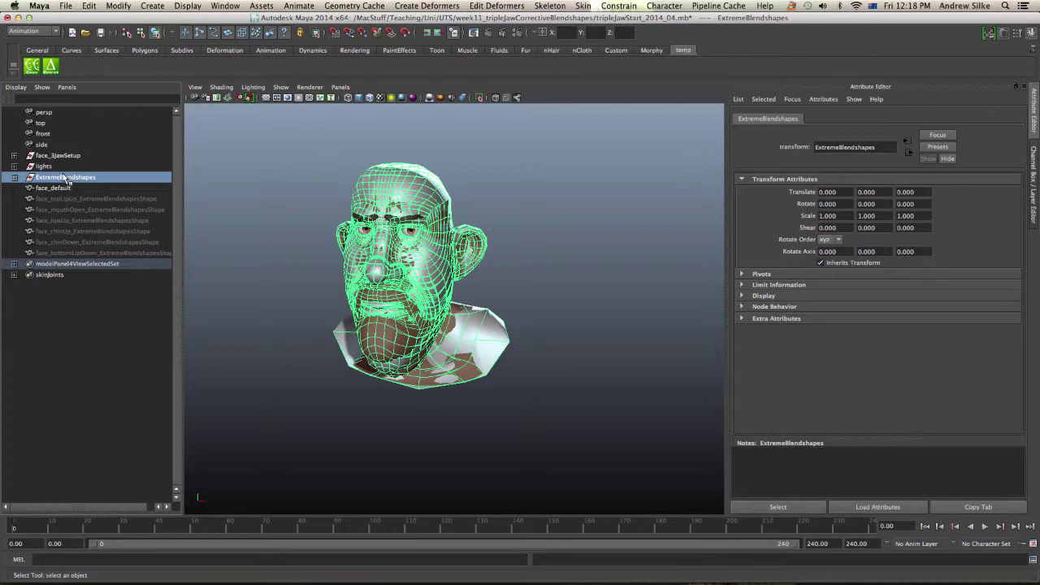
key(ctrl+h)
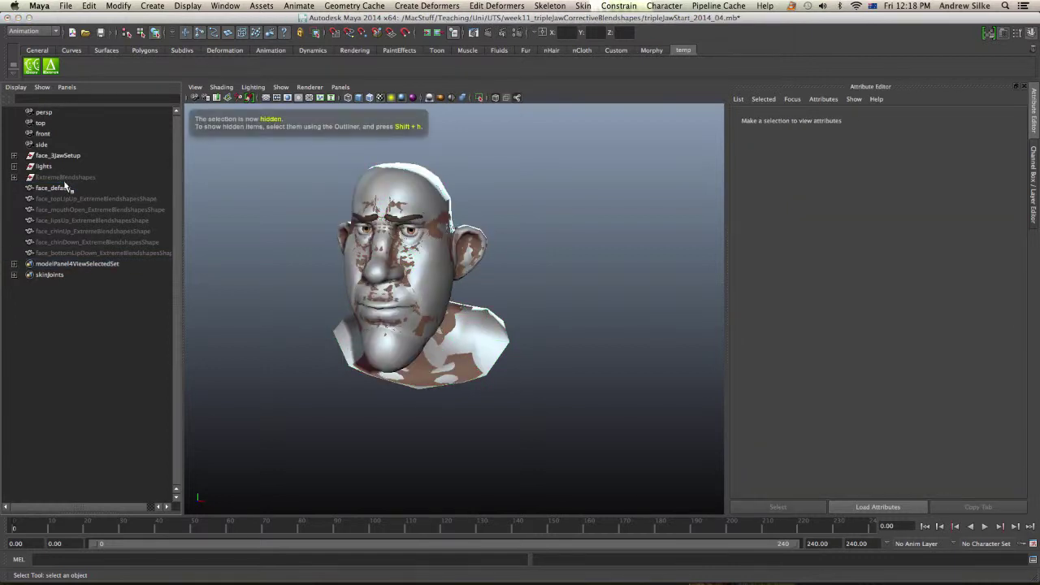
Group face_default and the six imported face shapes from topLipUp to bottomLipDown, and name the group FixedBlendshapes
click(69, 197)
click(65, 188)
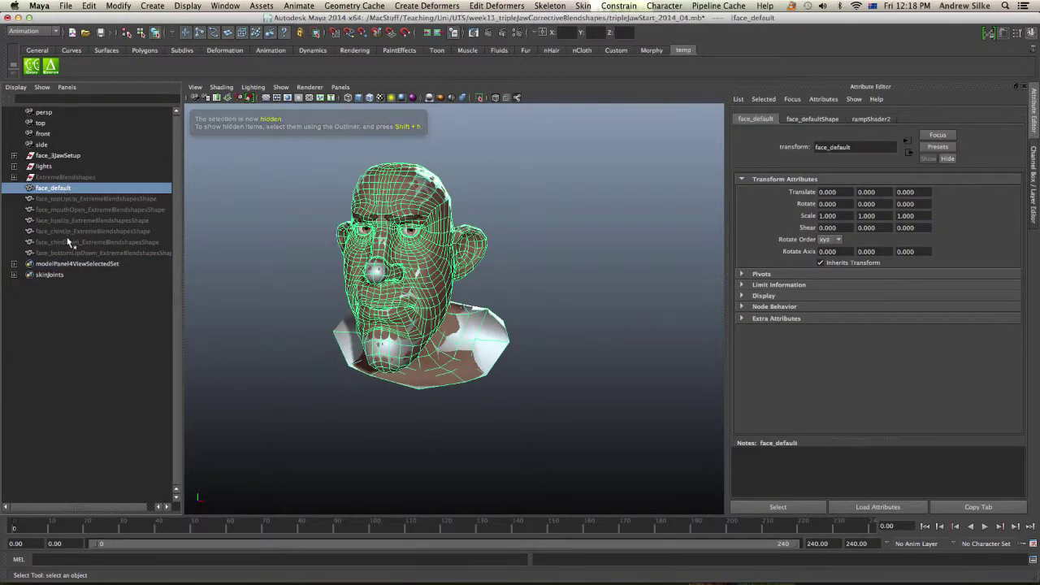
shift+click(71, 252)
key(ctrl+g)
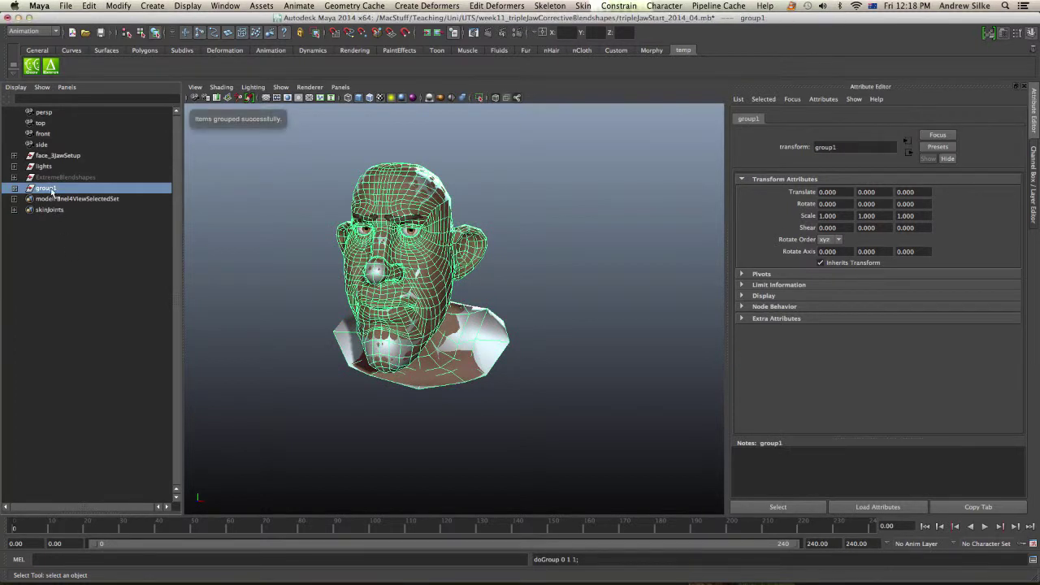
double_click(49, 188)
text(FixesBlend)
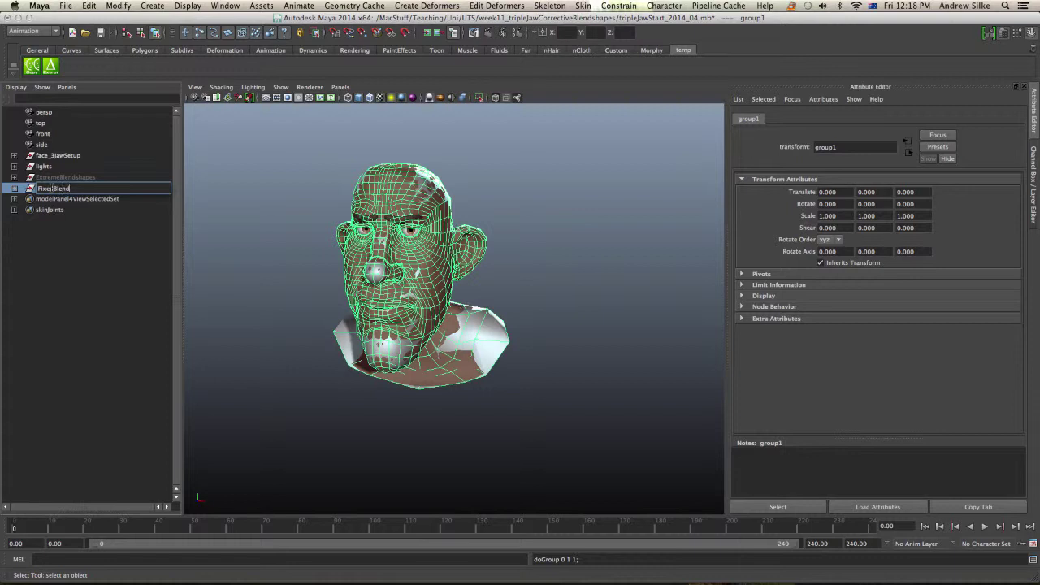
text(shapes)
key(Return)
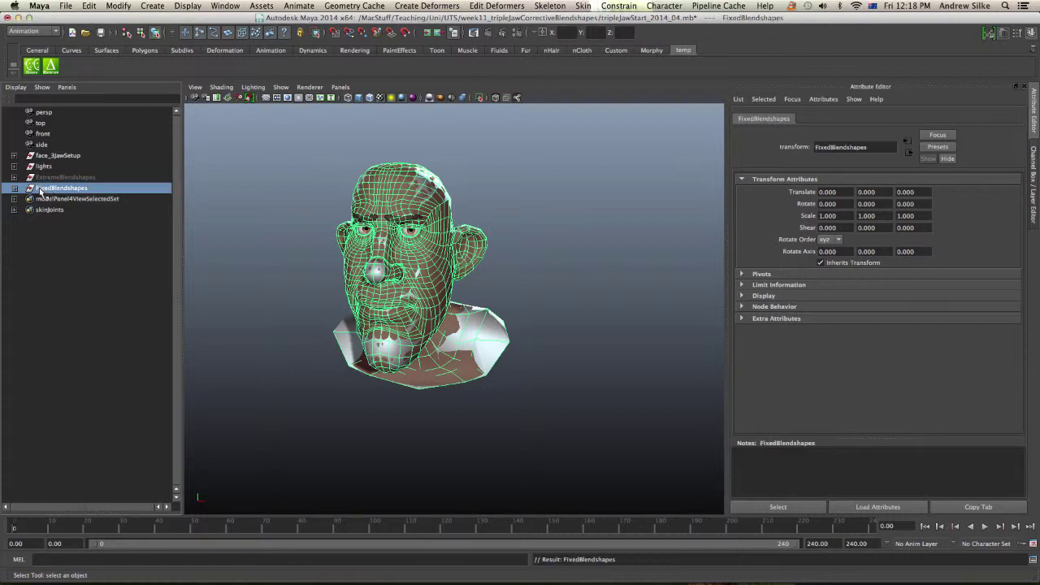
Expand the FixedBlendshapes group, select its six hidden shapes from topLipUp to bottomLipDown, and show all hidden objects
click(14, 188)
click(73, 210)
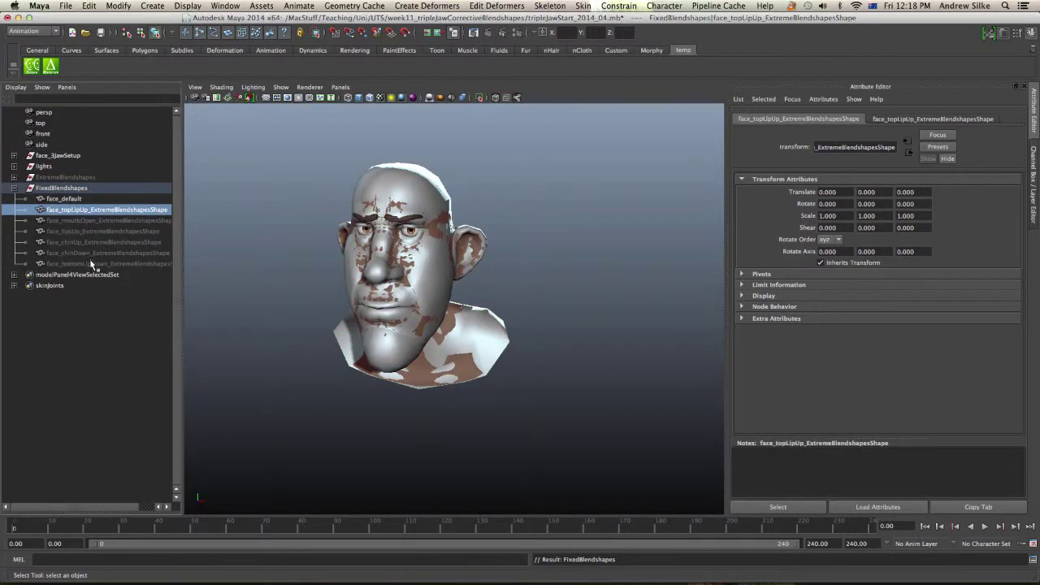
shift+click(93, 264)
key(ctrl+shift+h)
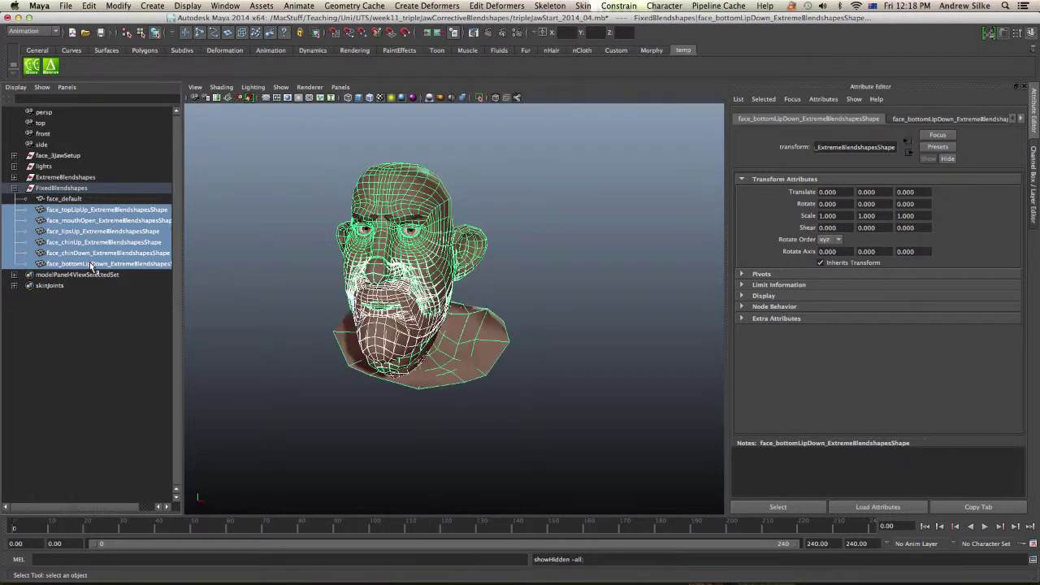
Hide the ExtremeBlendshapes group so that only the original face and the FixedBlendshapes meshes are displayed
click(78, 188)
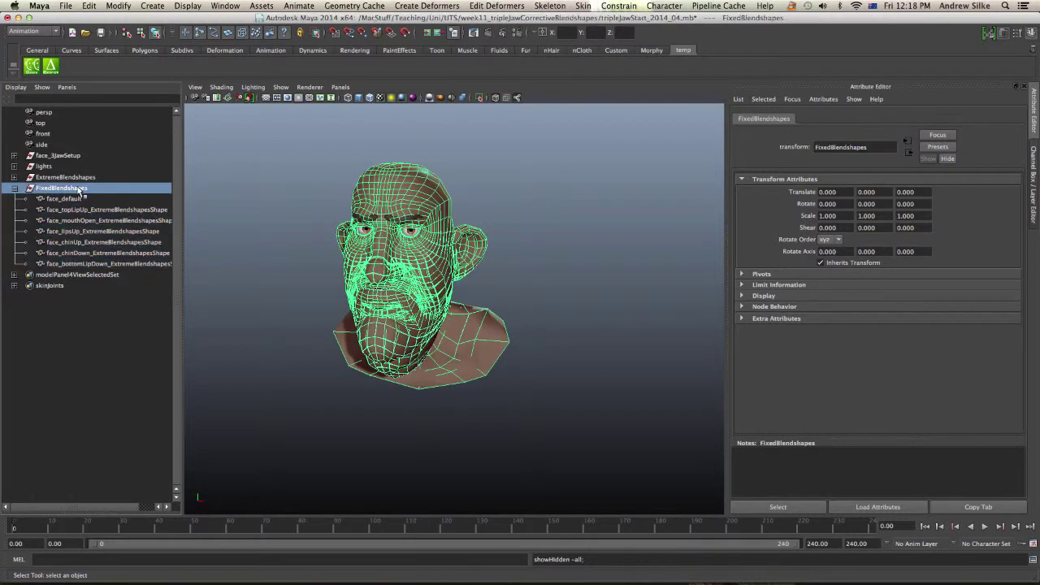
click(79, 178)
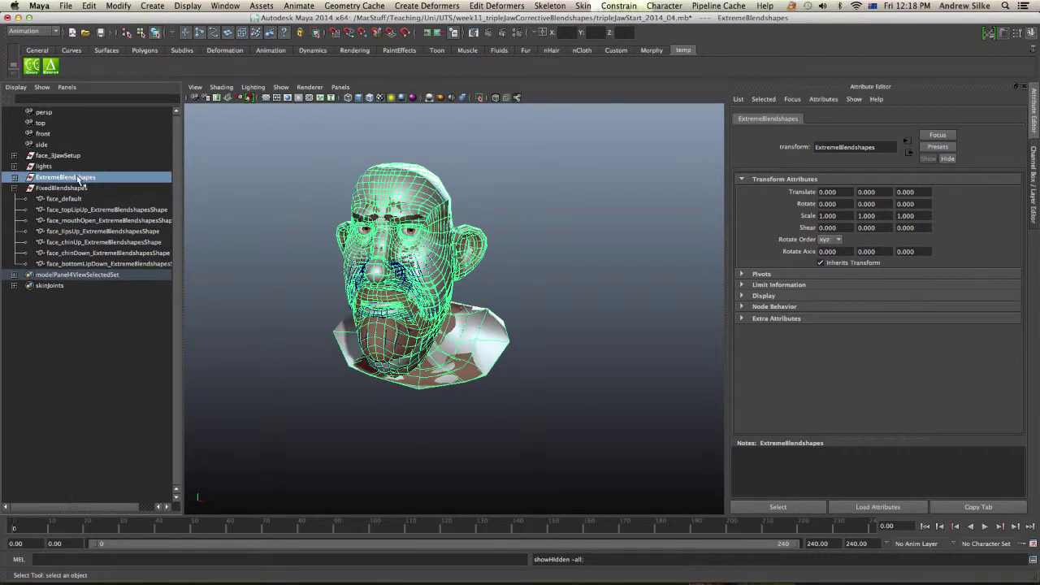
key(ctrl+h)
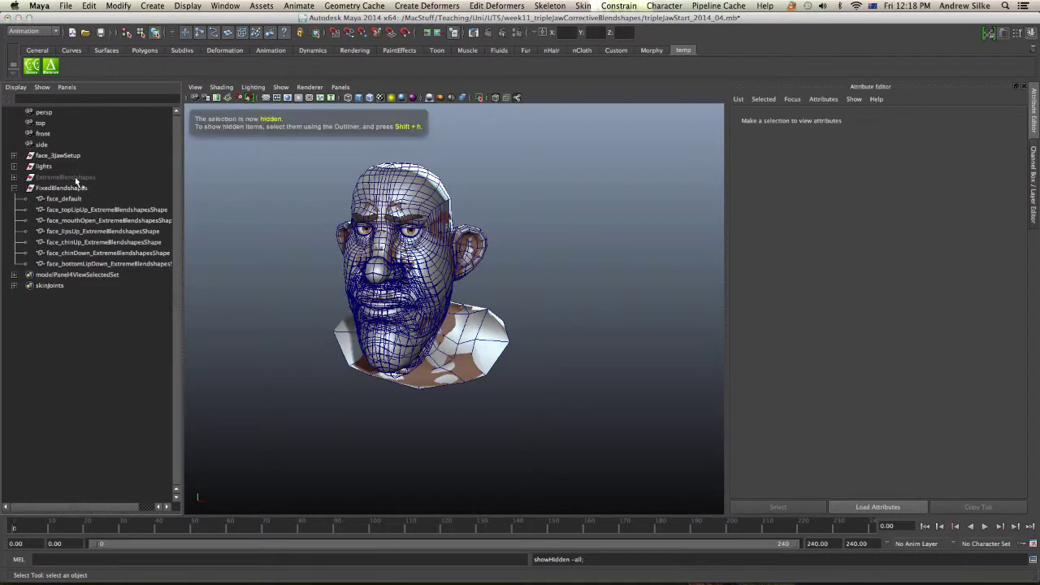
Move the FixedBlendshapes group about 20 units along X, away from the original face
click(79, 188)
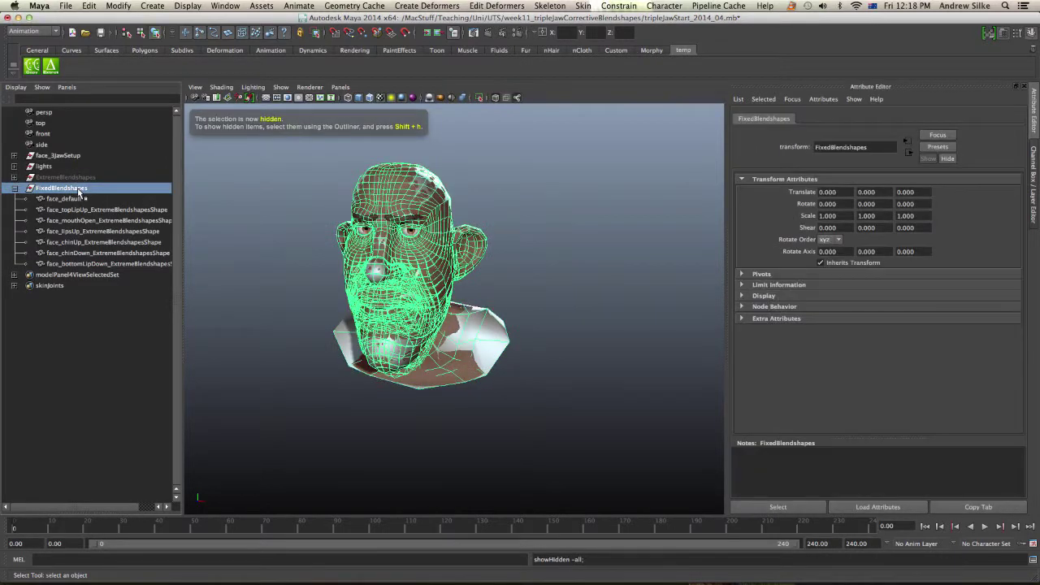
key(w)
drag(447, 408, 645, 422)
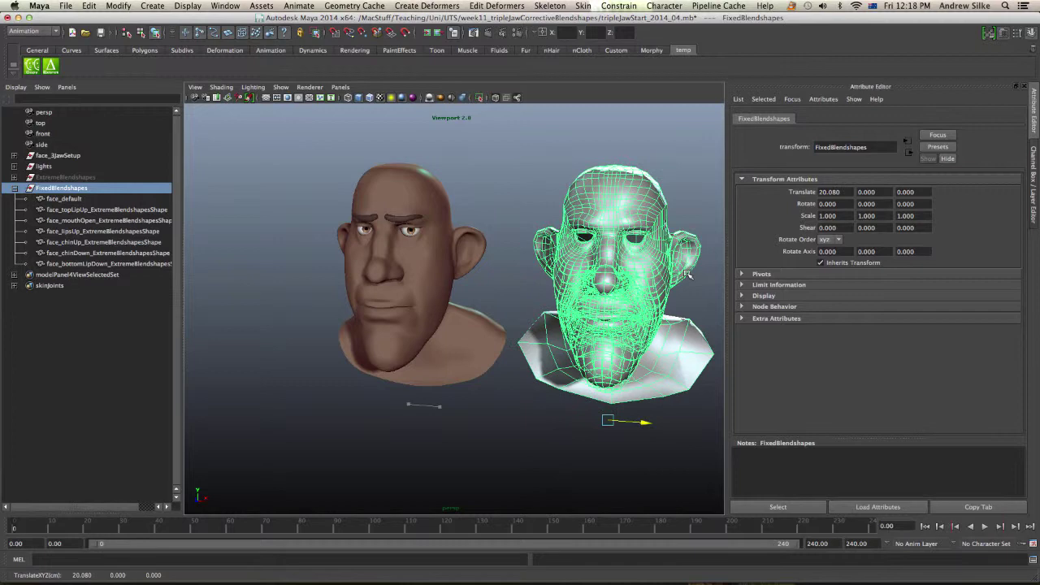
Move the six shapes from topLipUp to bottomLipDown about 22.4 units along X, clear of face_default
alt+middle_drag(483, 251, 368, 226)
click(106, 210)
shift+click(106, 263)
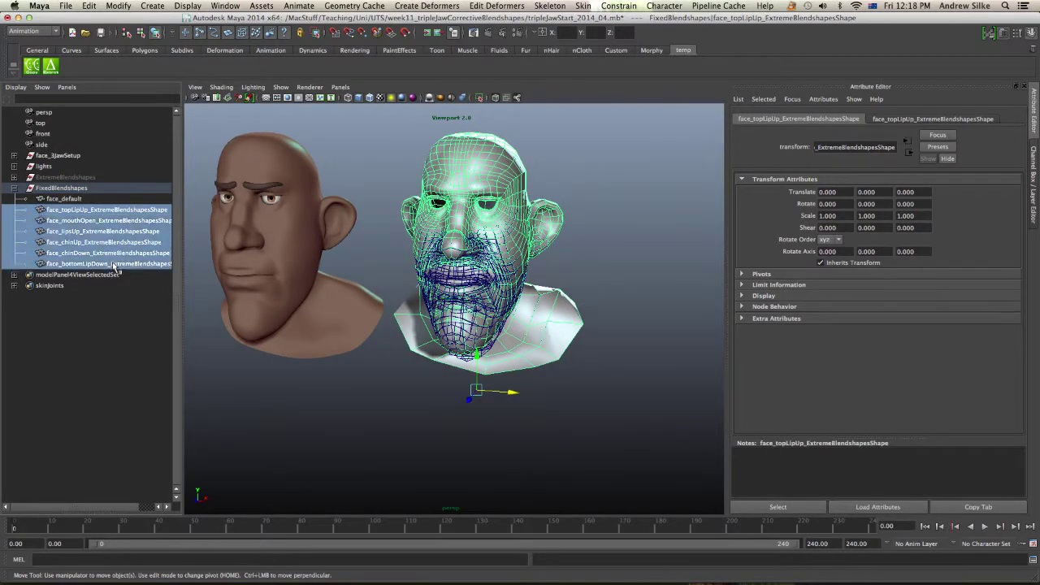
alt+middle_drag(708, 255, 643, 228)
alt+right_drag(642, 227, 542, 229)
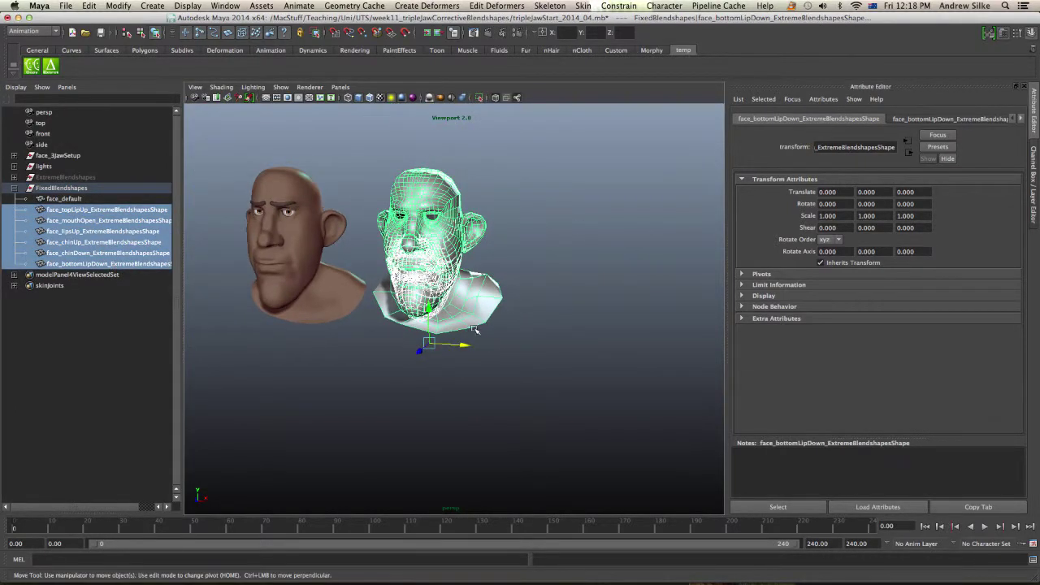
drag(461, 344, 627, 346)
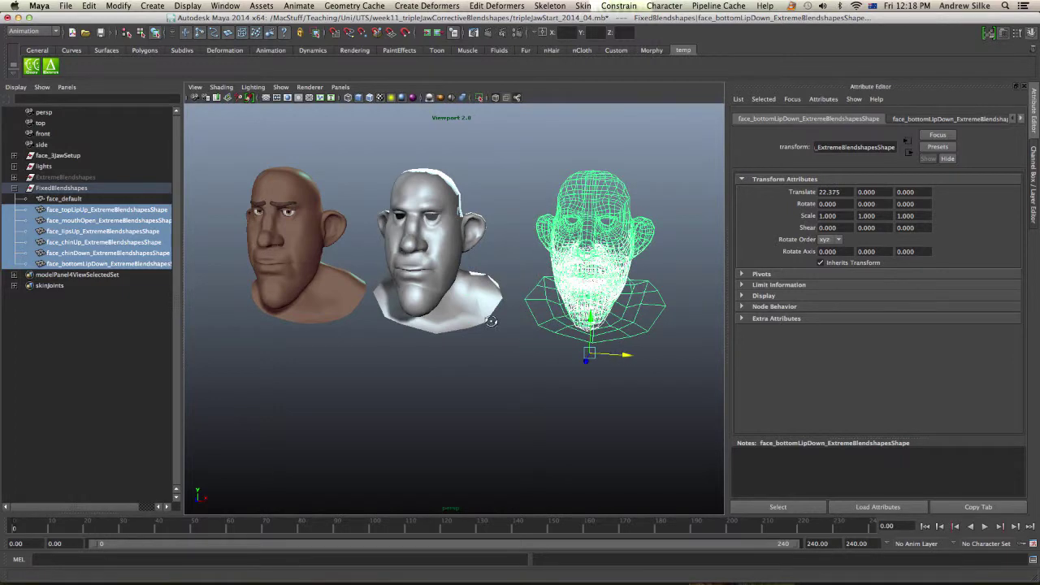
Assign a Lambert material to the six moved face shapes, and delete the face_default mesh from the FixedBlendshapes group
mouse_move(590, 185)
right_down()
mouse_move(583, 330)
mouse_move(597, 397)
mouse_move(748, 407)
right_up()
click(667, 265)
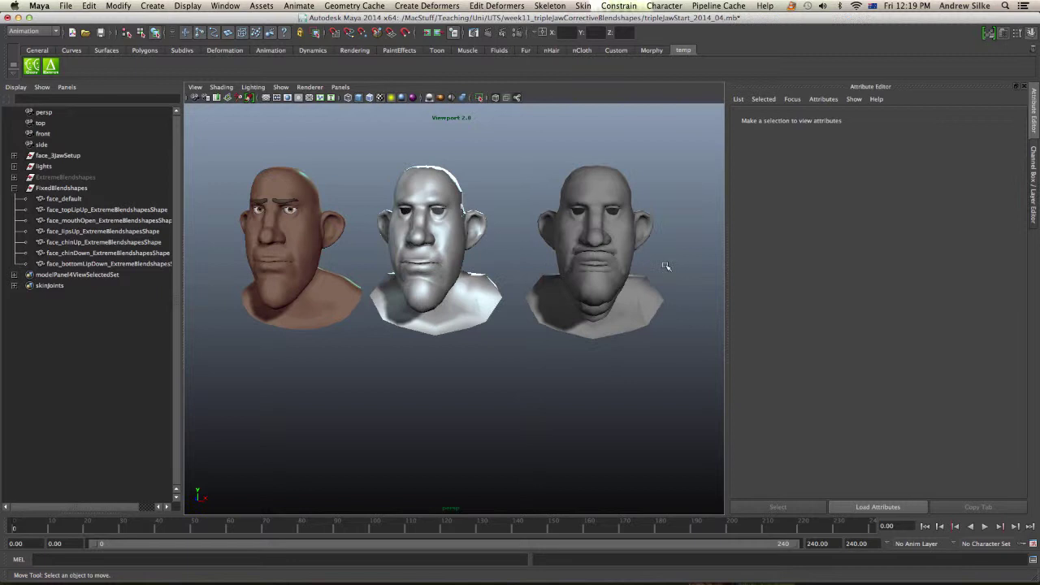
alt+middle_drag(646, 234, 619, 248)
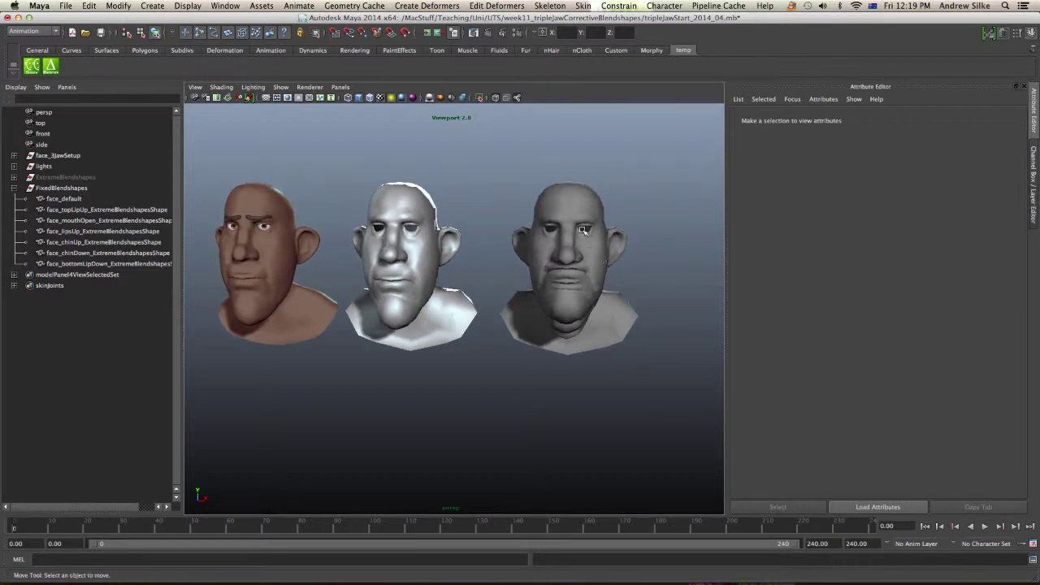
alt+right_drag(501, 250, 556, 244)
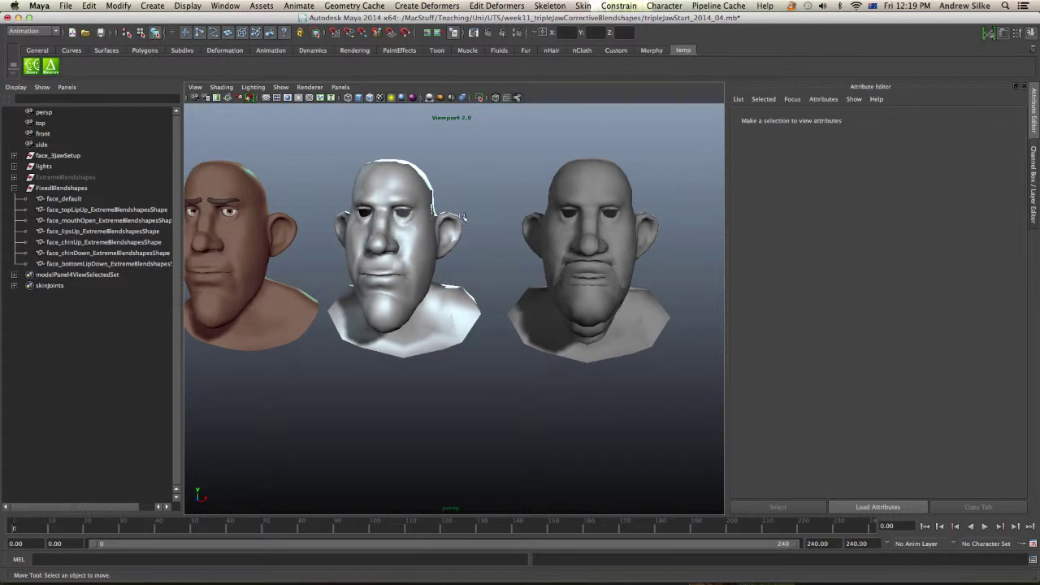
click(440, 197)
key(Delete)
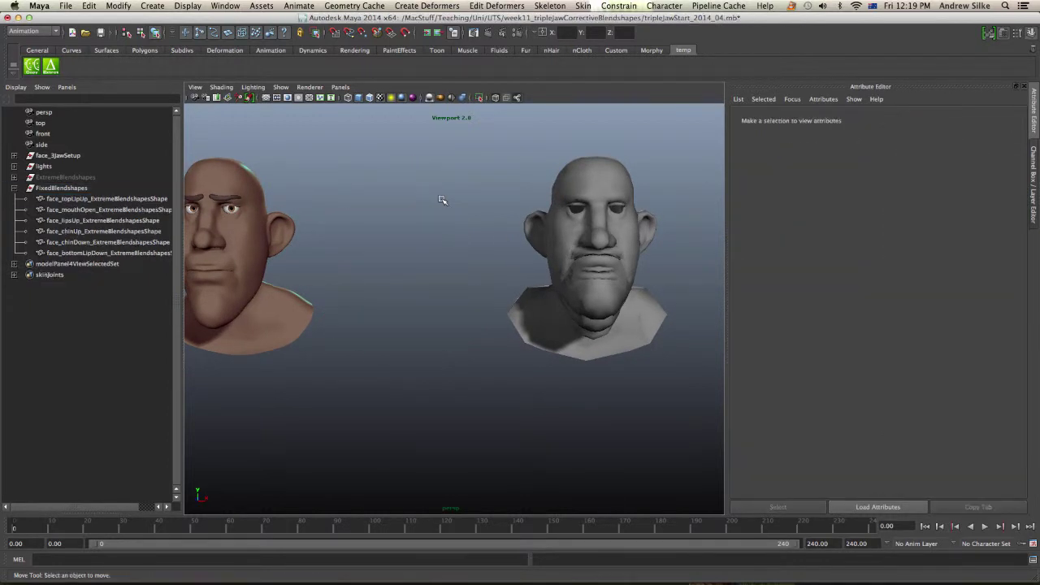
Select all six shapes in the FixedBlendshapes group and move them along X back toward the original face
drag(508, 158, 670, 374)
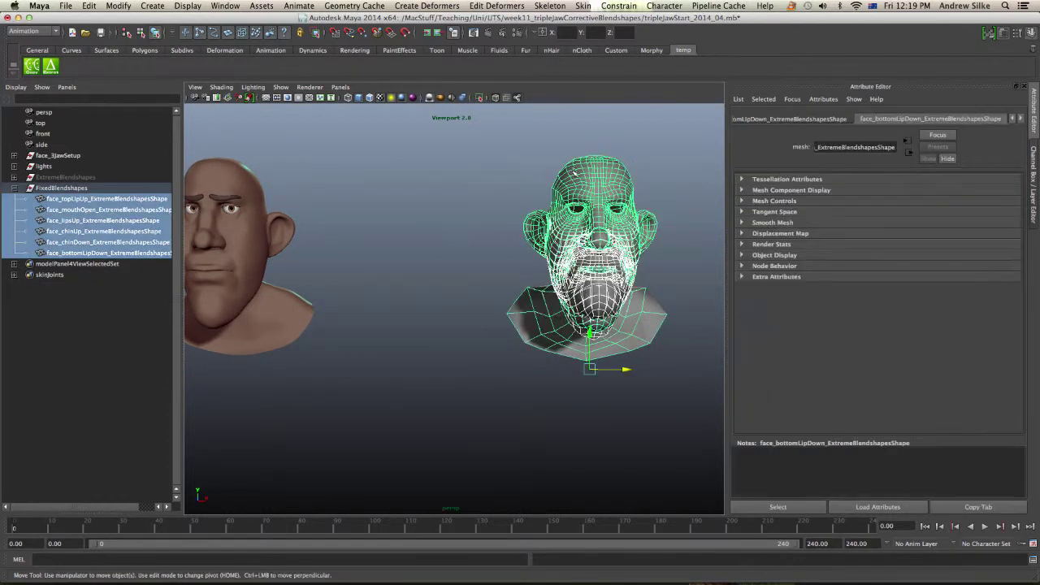
click(96, 210)
shift+click(96, 242)
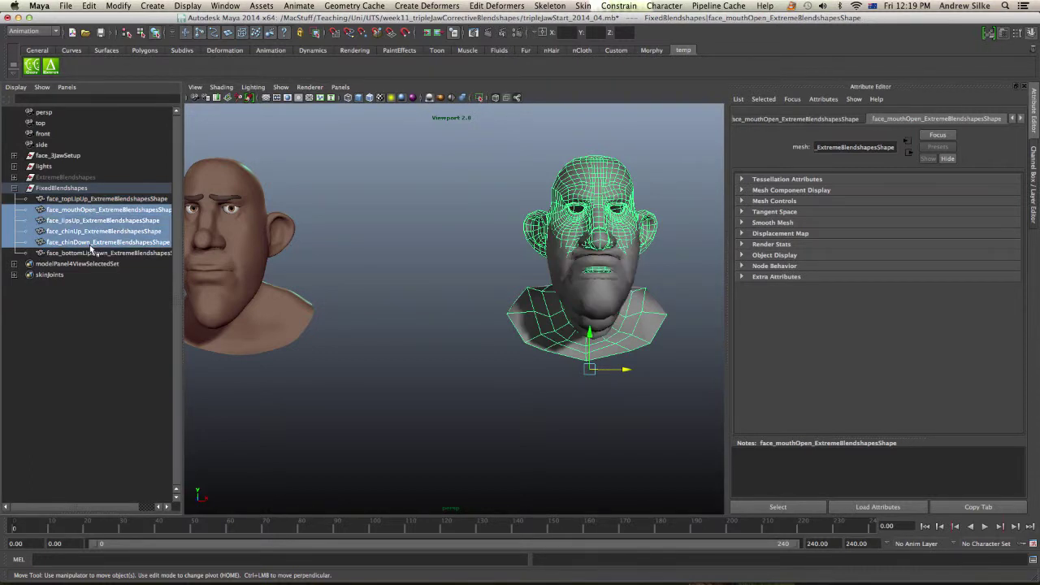
shift+click(153, 253)
alt+right_drag(568, 254, 503, 255)
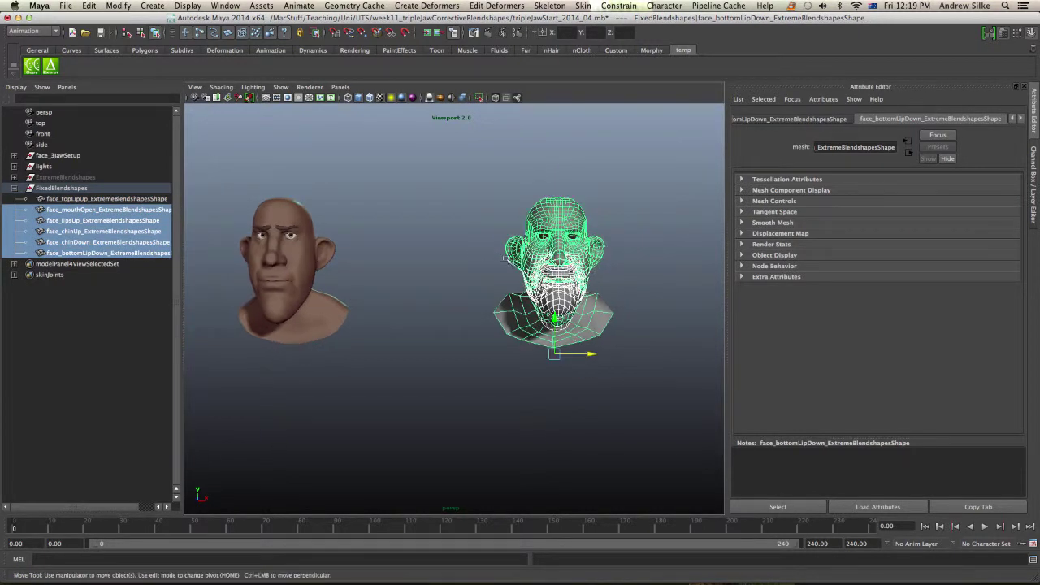
shift+click(128, 198)
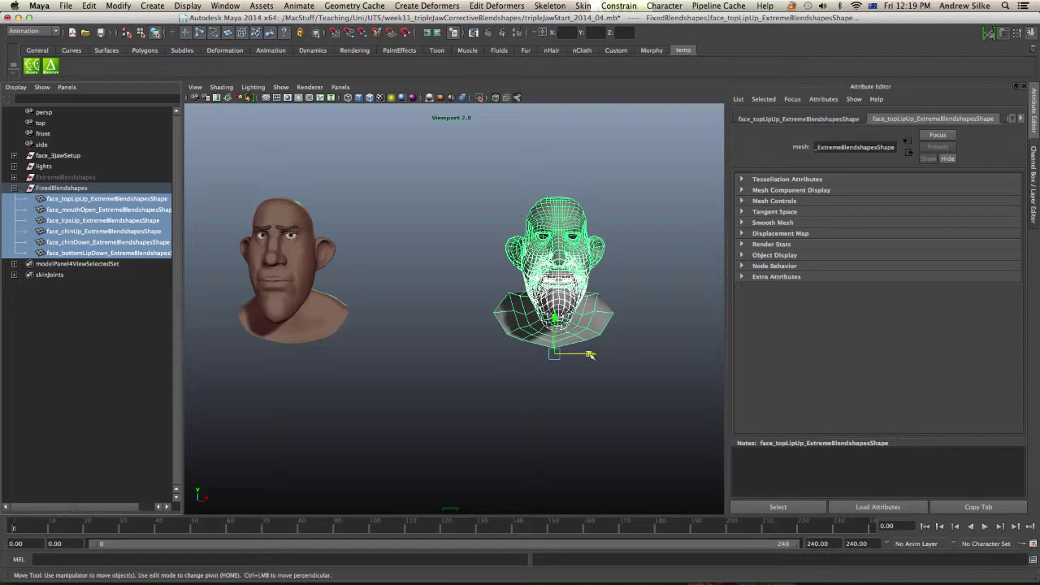
drag(588, 354, 458, 348)
Spread the six face shapes along X into an evenly spaced row, ordered from topLipUp to bottomLipDown
ctrl+click(154, 198)
middle_drag(349, 308, 453, 308)
ctrl+click(154, 210)
ctrl+click(155, 221)
middle_drag(415, 308, 518, 308)
alt+middle_drag(518, 307, 351, 307)
ctrl+click(154, 231)
middle_drag(442, 302, 533, 292)
ctrl+click(154, 242)
alt+right_drag(532, 276, 472, 244)
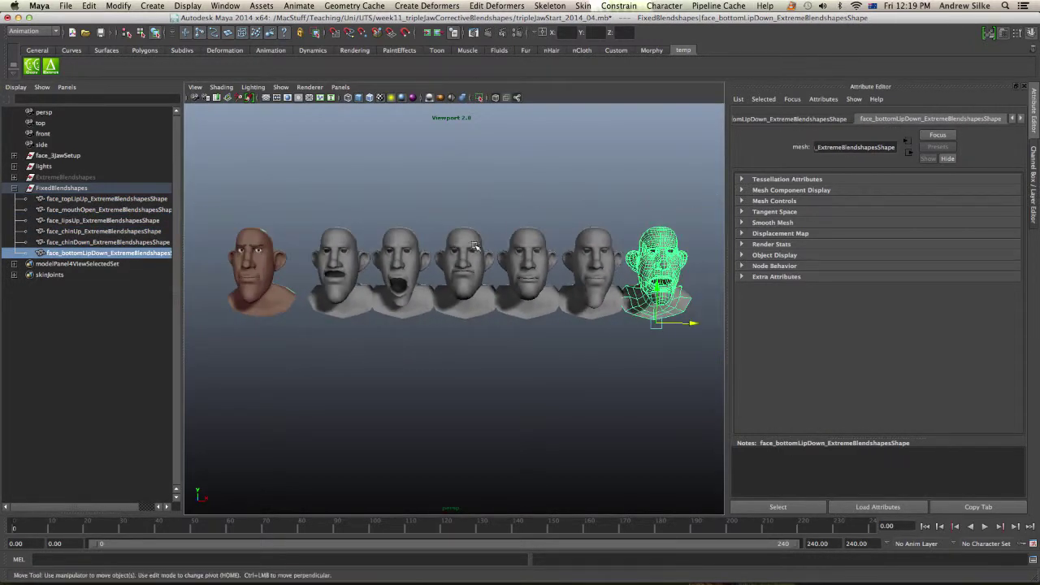
Examine the row of face shapes, checking the topLipUp, mouthOpen and lipsUp meshes individually against the original face
alt+drag(459, 222, 462, 218)
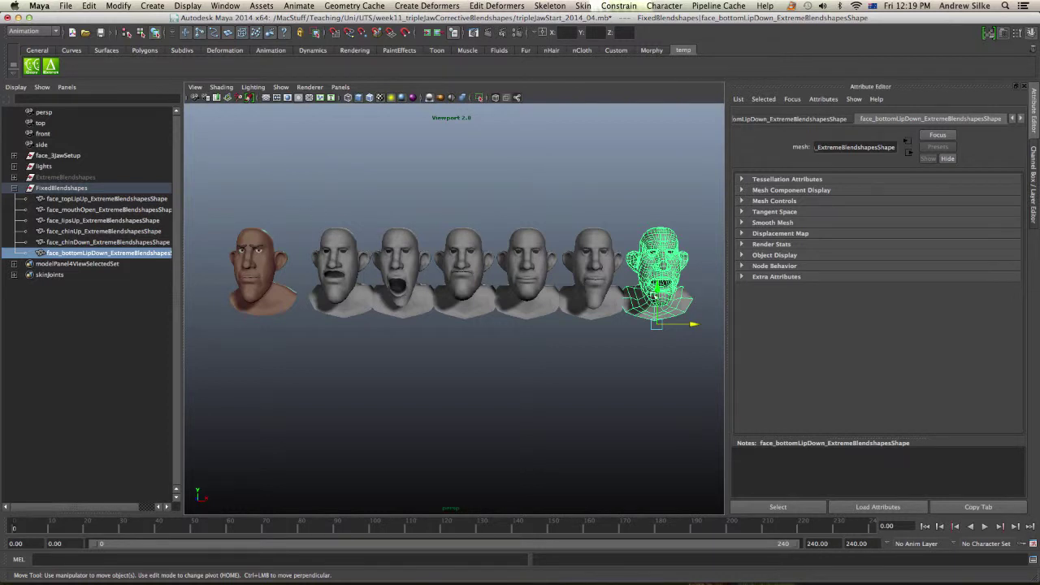
alt+middle_drag(305, 221, 296, 204)
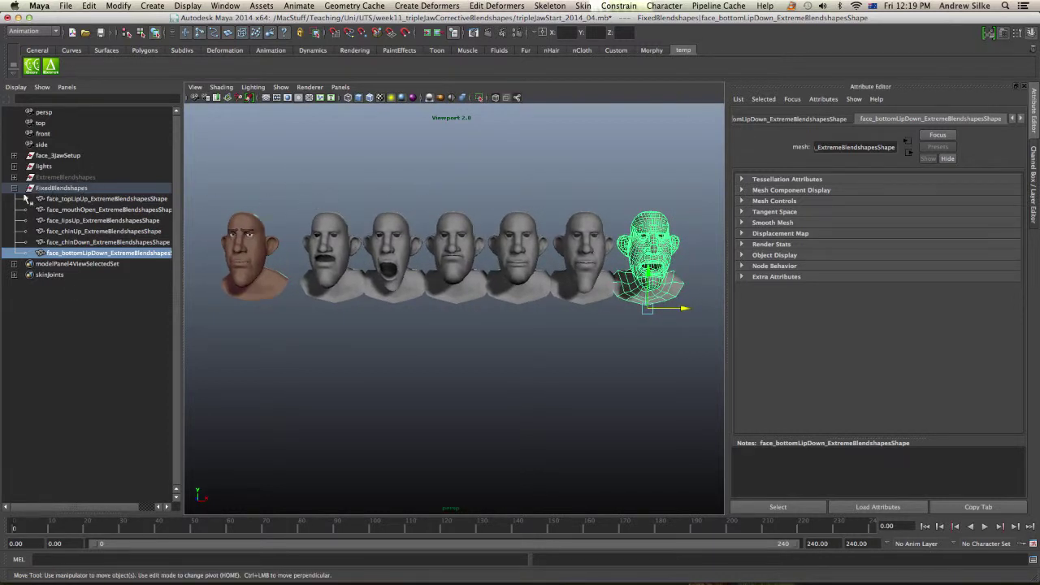
alt+right_drag(304, 203, 408, 199)
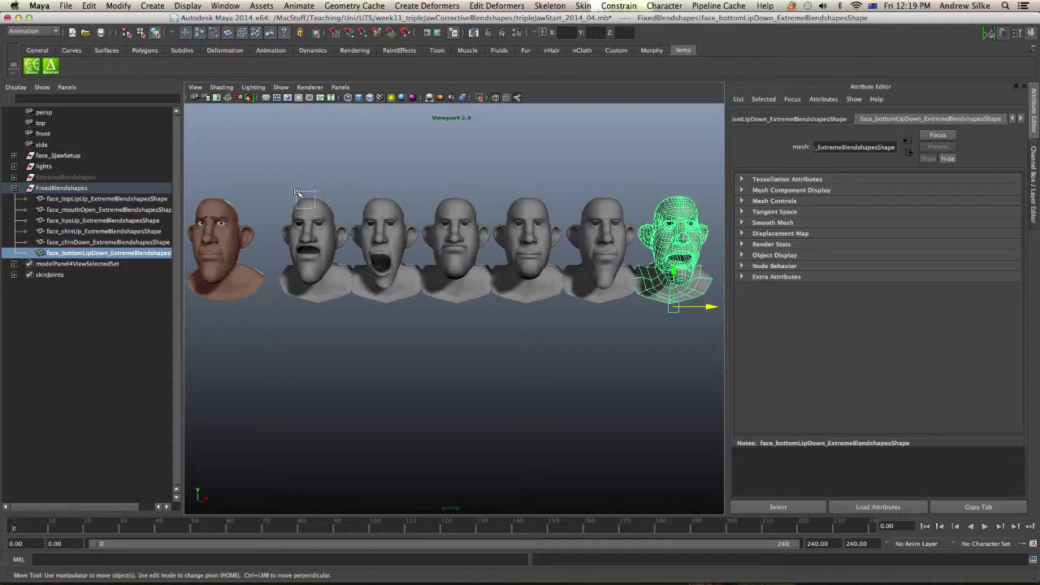
click(307, 201)
click(372, 201)
click(439, 198)
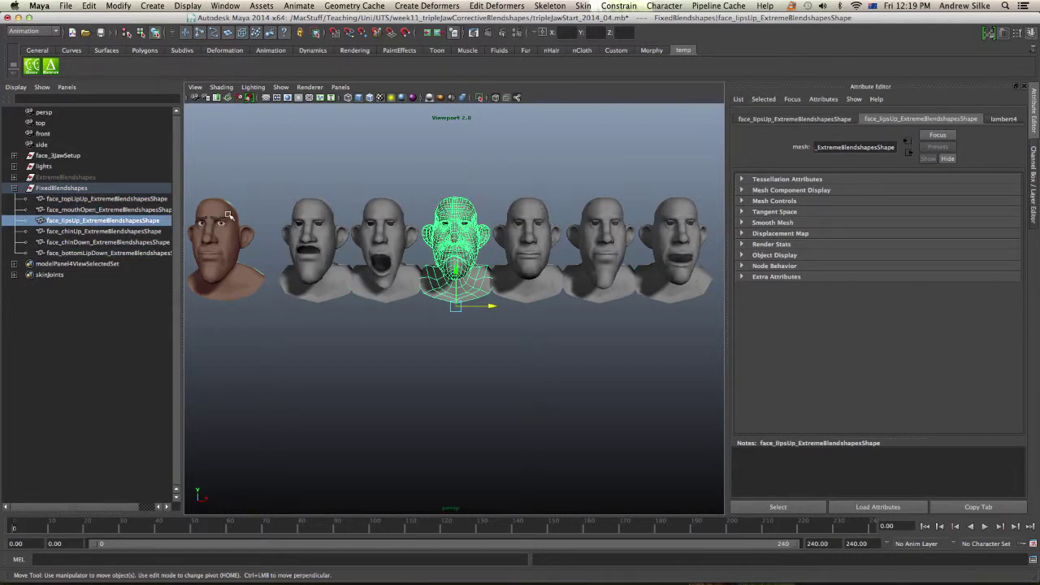
click(306, 180)
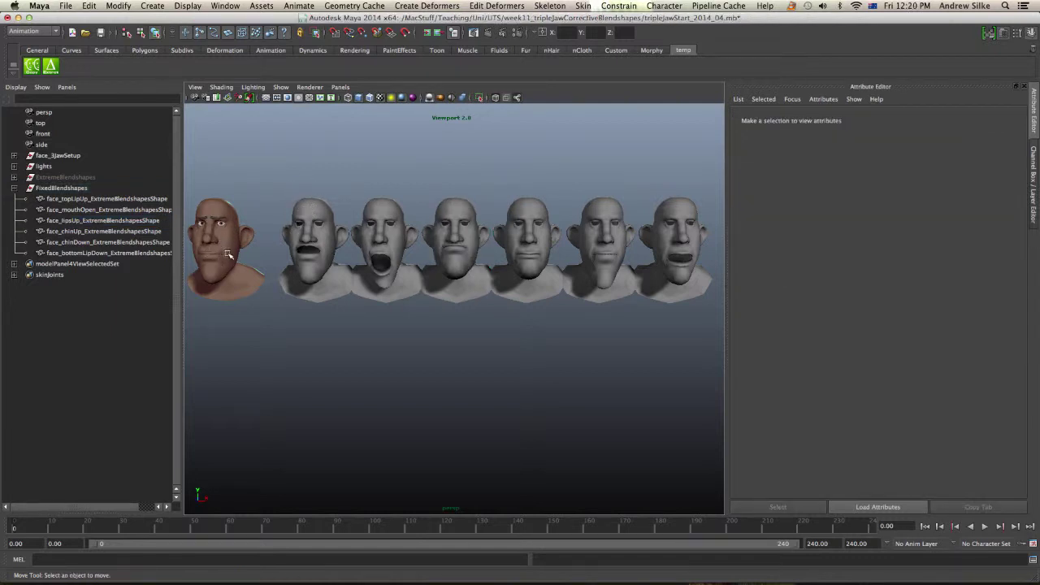
click(313, 205)
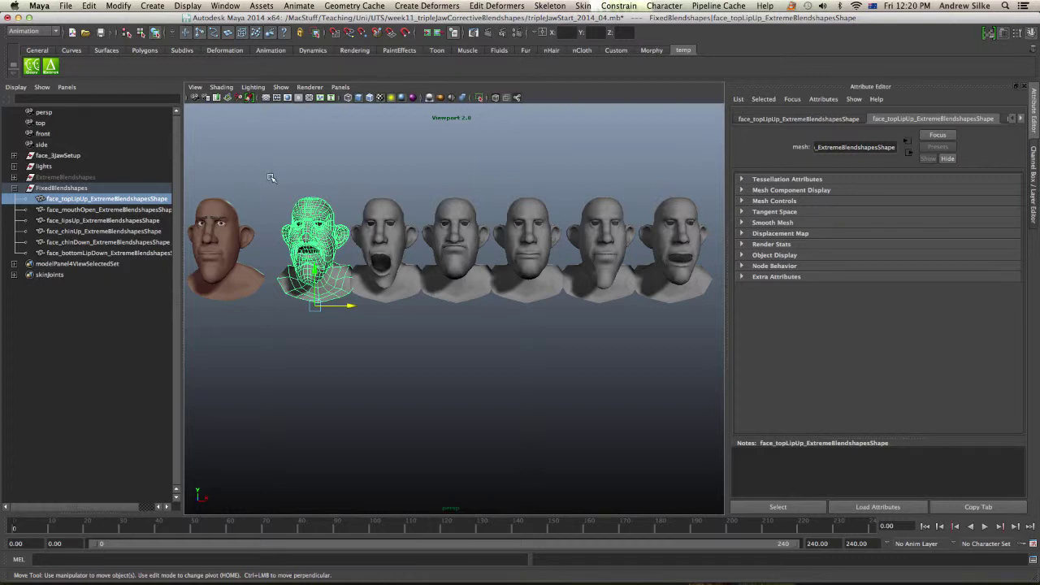
click(52, 73)
Move all six face shapes down about 25 units in Y, below the original face, and clear the selection
drag(297, 177, 671, 382)
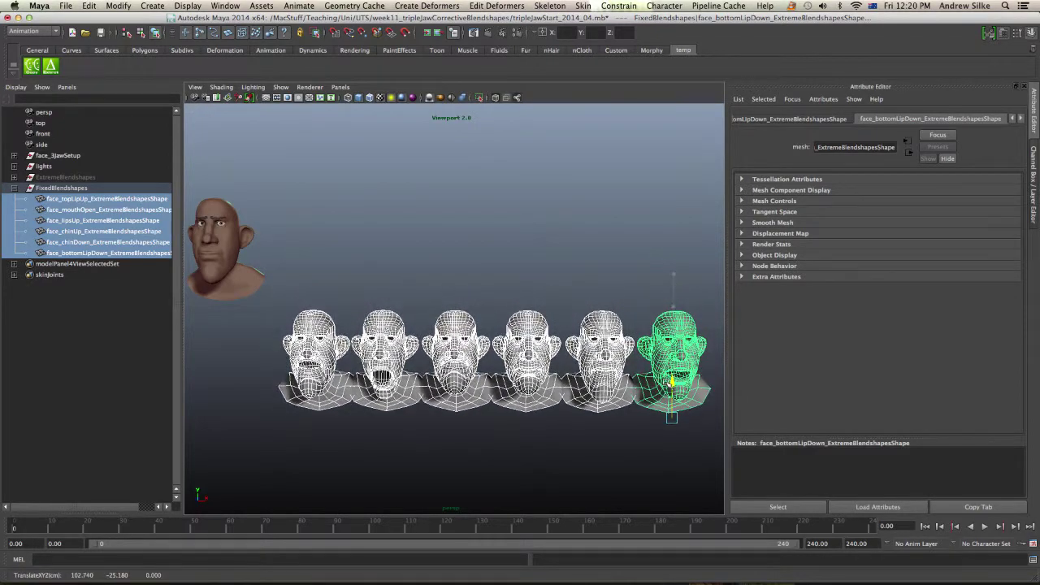
alt+middle_drag(478, 203, 555, 181)
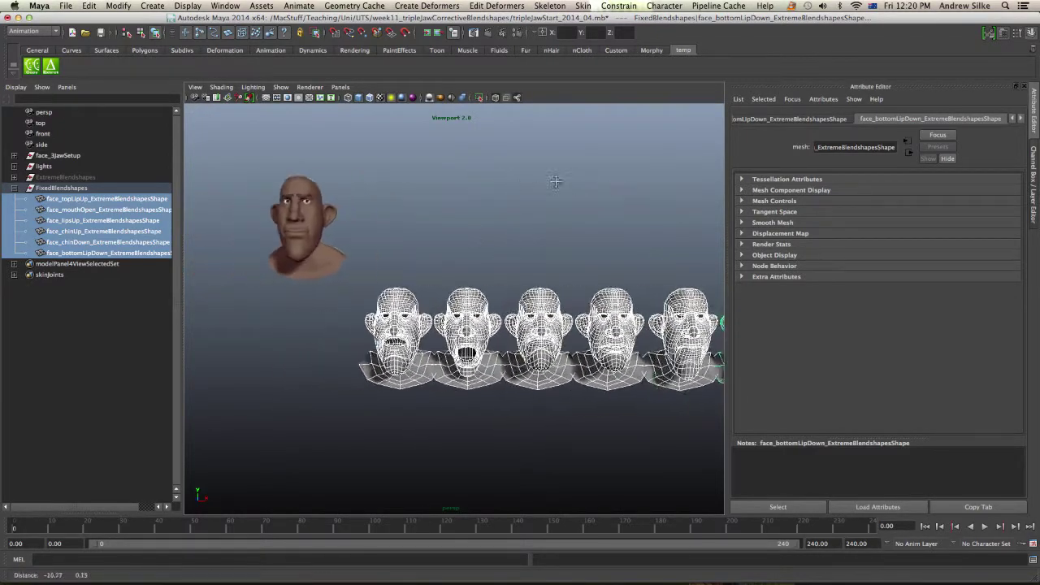
scroll(569, 185, up, 3)
click(348, 226)
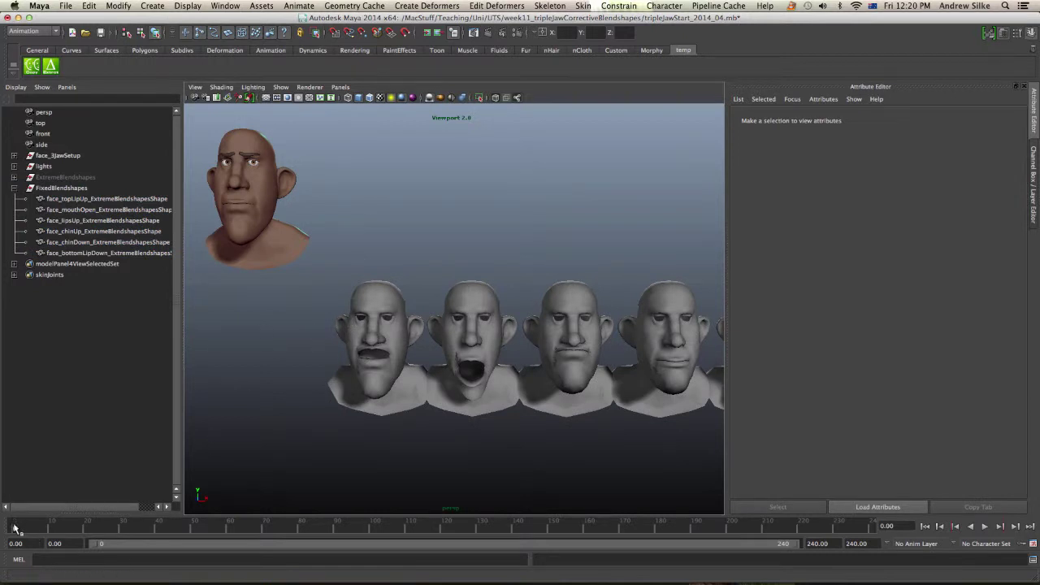
Scrub the animation to frame 220 to put the original face in its raised top lip pose
mouse_move(14, 528)
mouse_down()
mouse_move(799, 517)
mouse_move(801, 531)
mouse_up()
mouse_move(451, 264)
alt+middle_down()
mouse_move(433, 264)
mouse_move(489, 256)
mouse_move(471, 258)
alt+middle_up()
alt+middle_drag(365, 265, 364, 270)
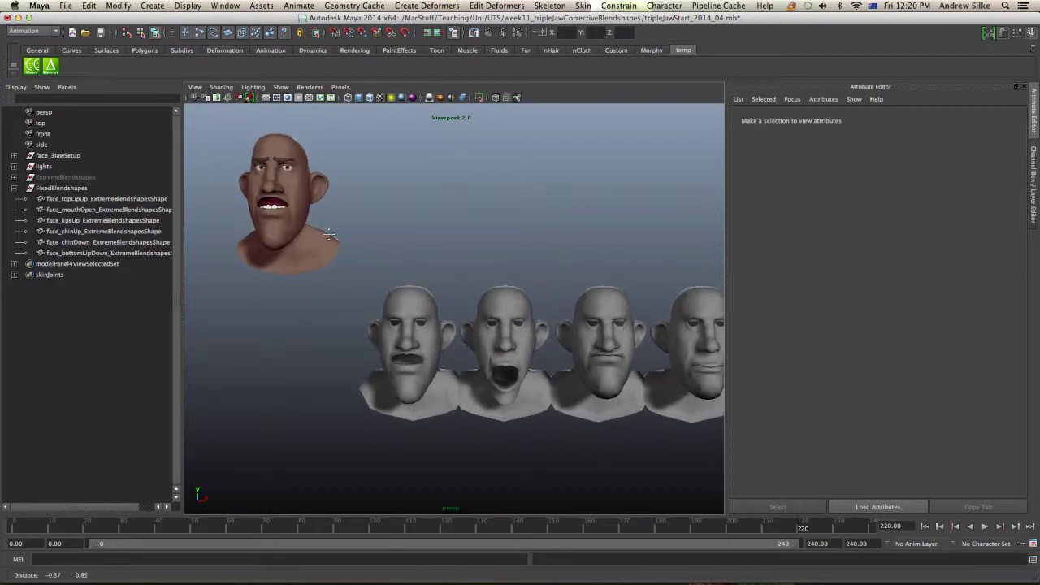
Select the posed original face and examine its skin cluster and tweak inputs in the channel box
key(q)
click(295, 190)
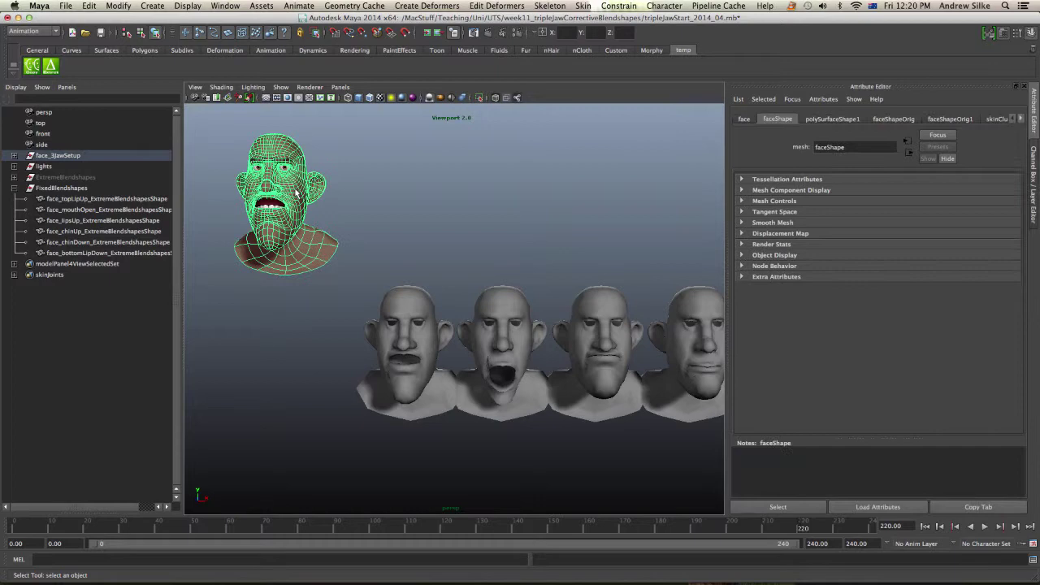
key(ctrl+a)
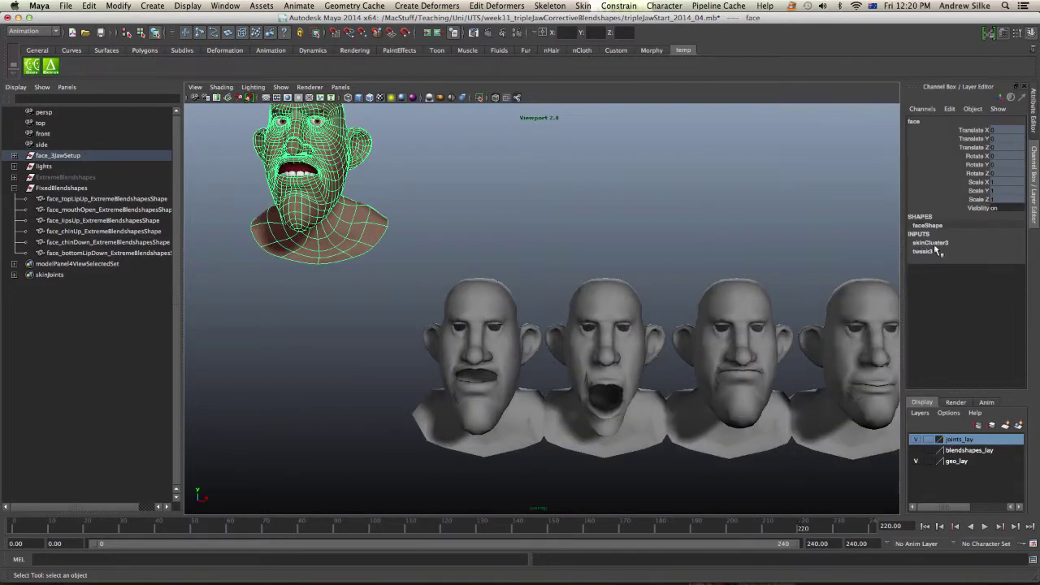
alt+middle_drag(554, 177, 517, 209)
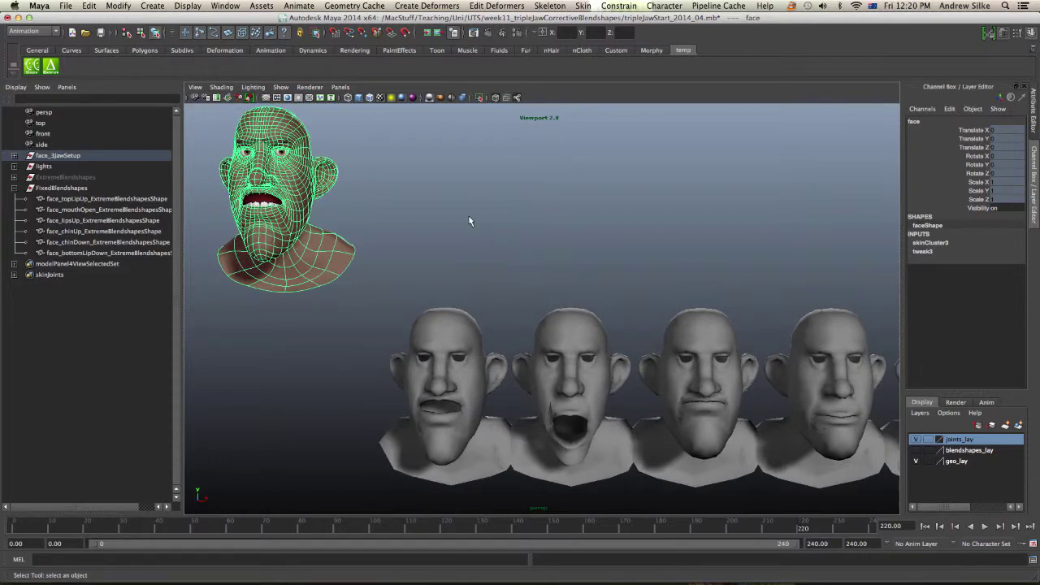
alt+right_drag(622, 199, 583, 193)
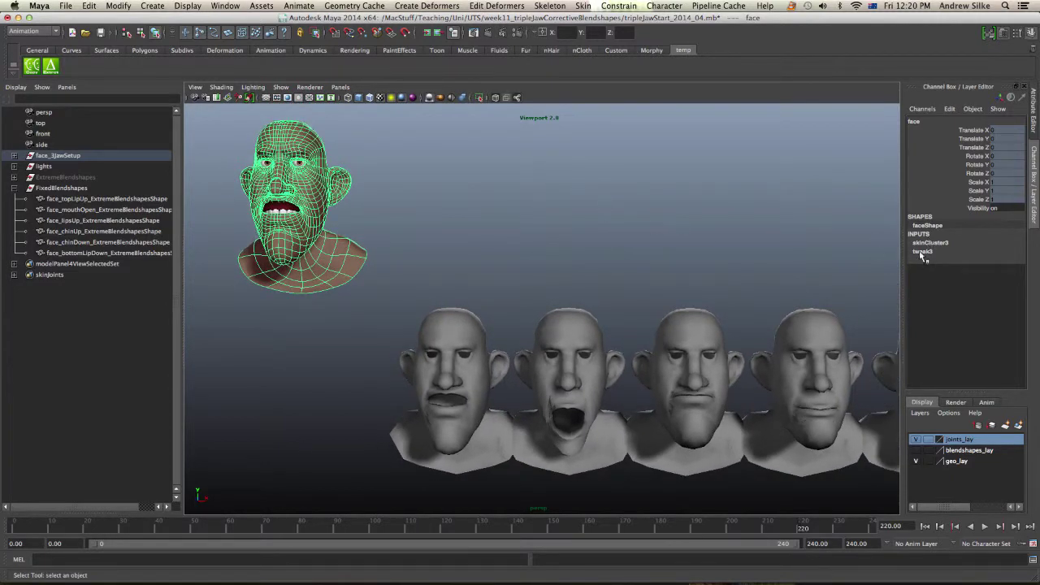
scroll(630, 220, up, 1)
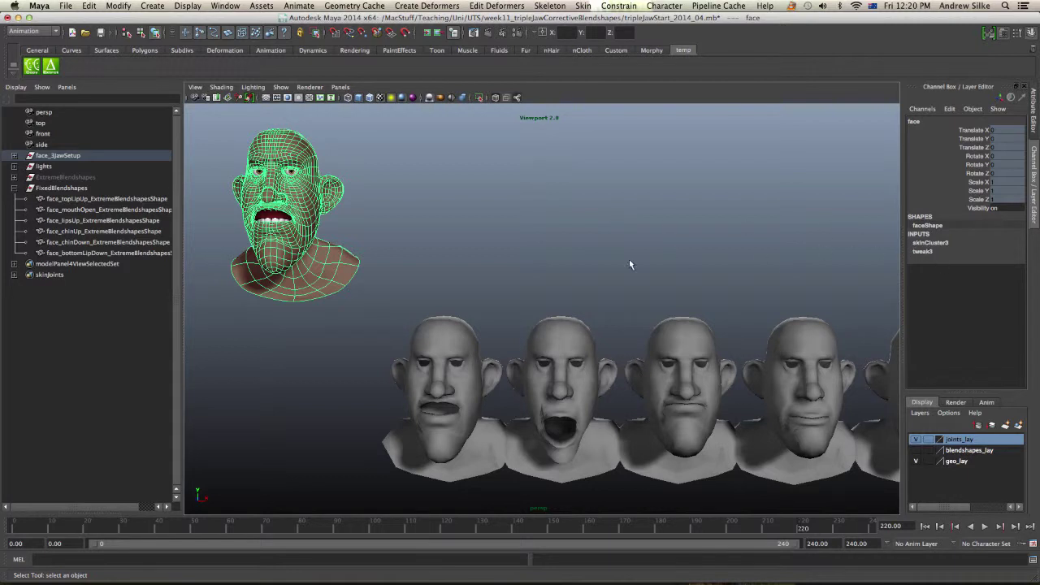
alt+drag(629, 264, 542, 264)
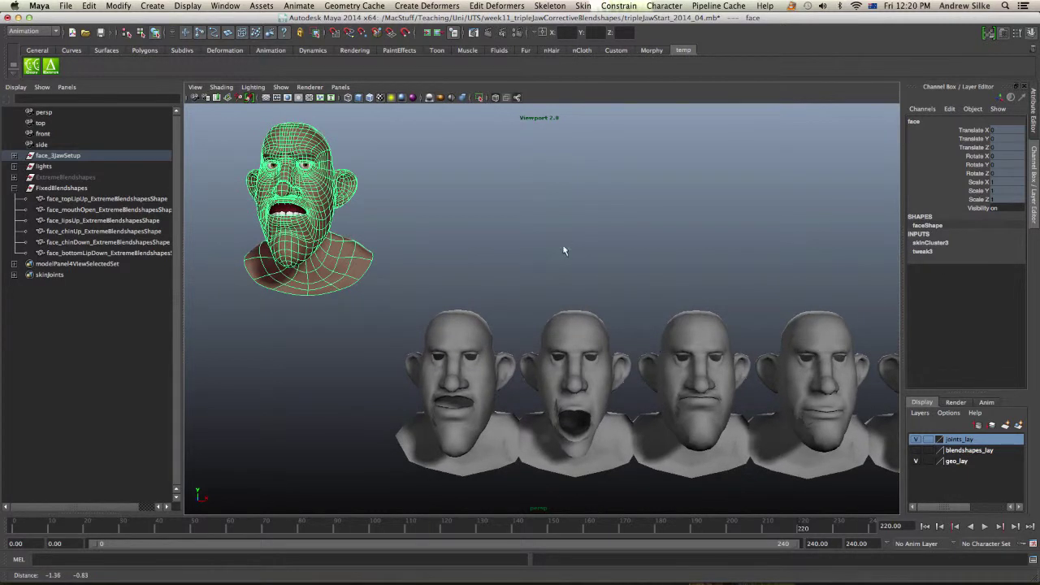
Select the posed original face together with the topLipUp shape and run the custom corrective extraction script on the pair
click(358, 238)
click(347, 249)
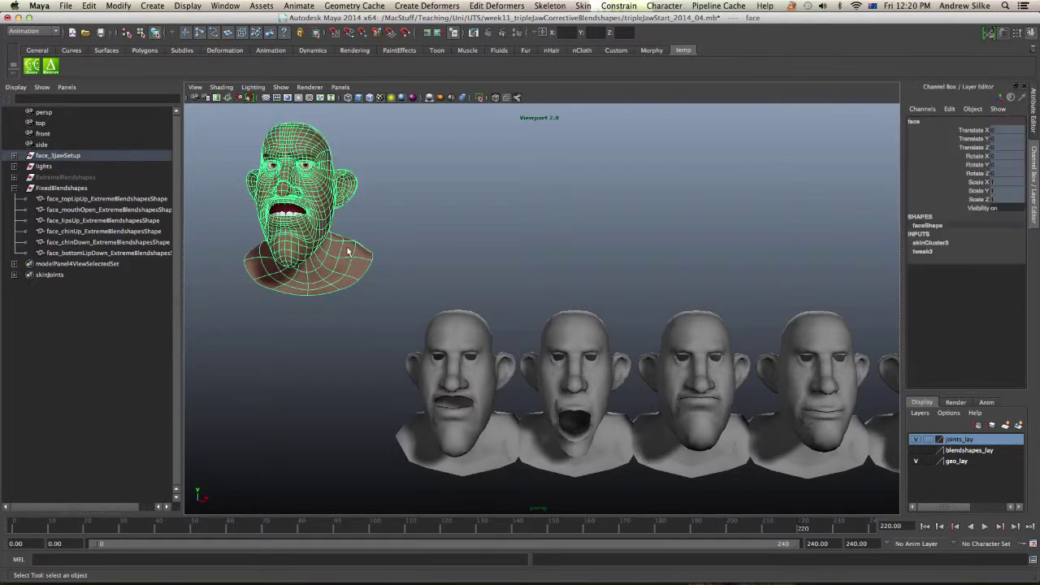
click(477, 368)
alt+drag(478, 368, 482, 317)
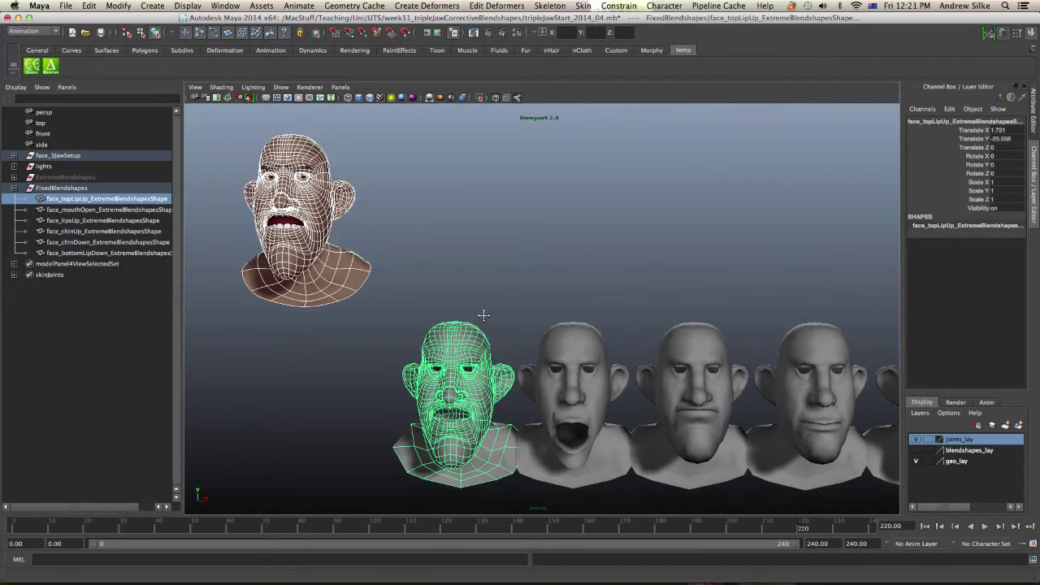
alt+middle_drag(483, 316, 459, 298)
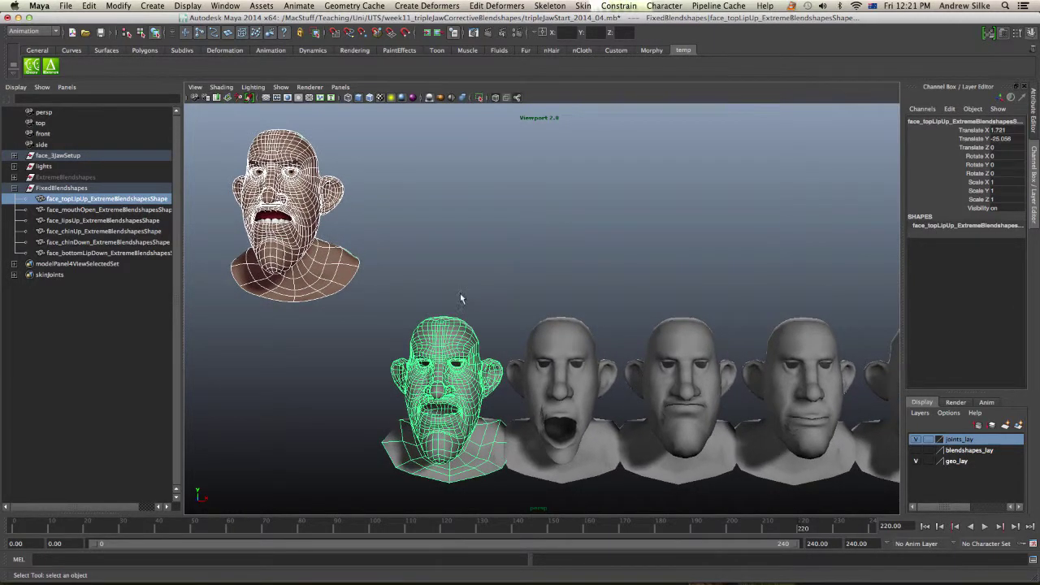
click(50, 69)
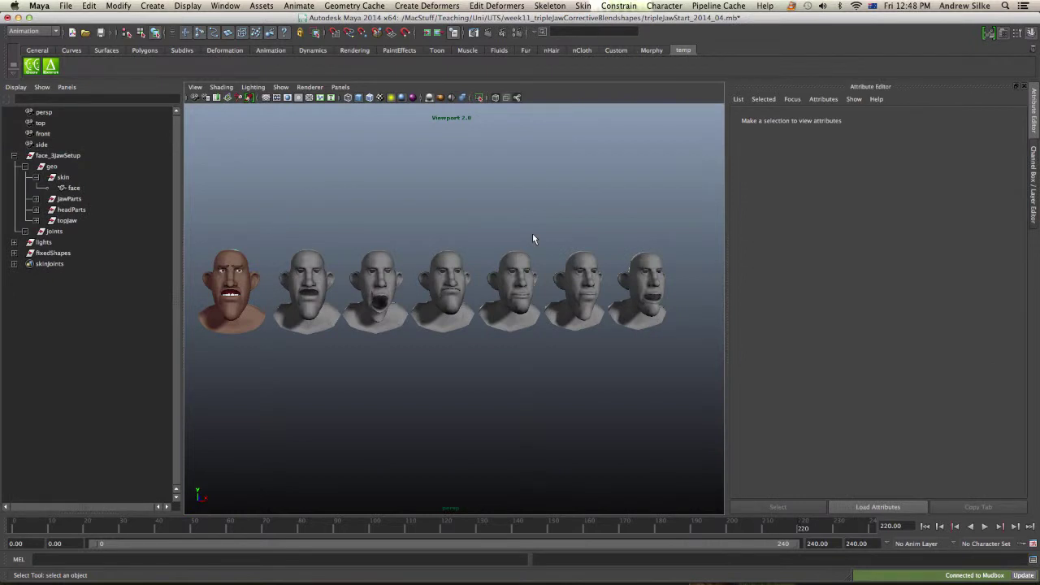
Examine the row of corrected shapes beside the original face, checking topLipUp, mouthOpen, lipsUp and chinUp individually
alt+drag(532, 234, 518, 206)
alt+right_drag(470, 225, 484, 228)
alt+middle_drag(484, 229, 495, 230)
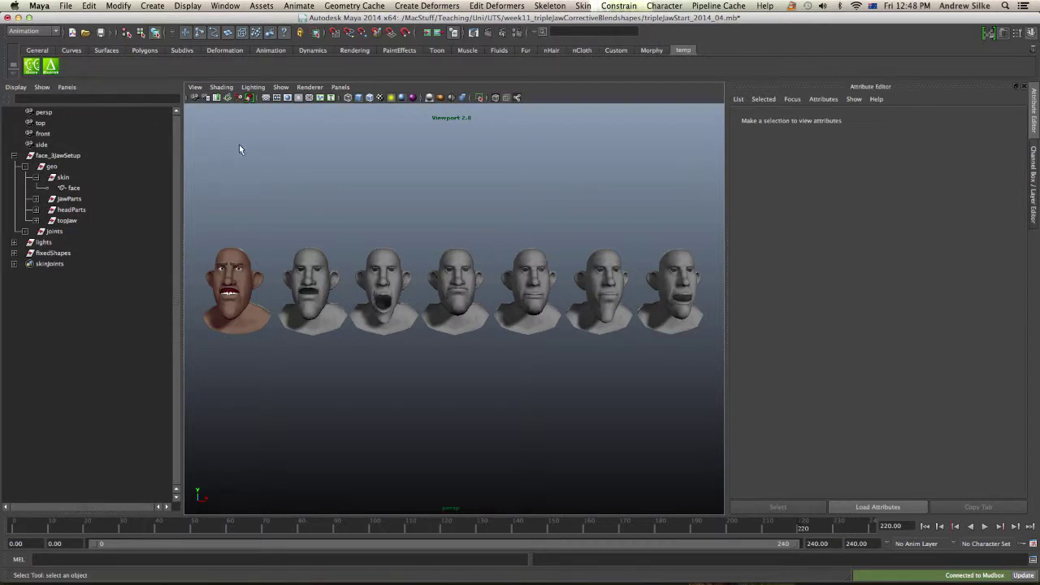
drag(322, 292, 323, 293)
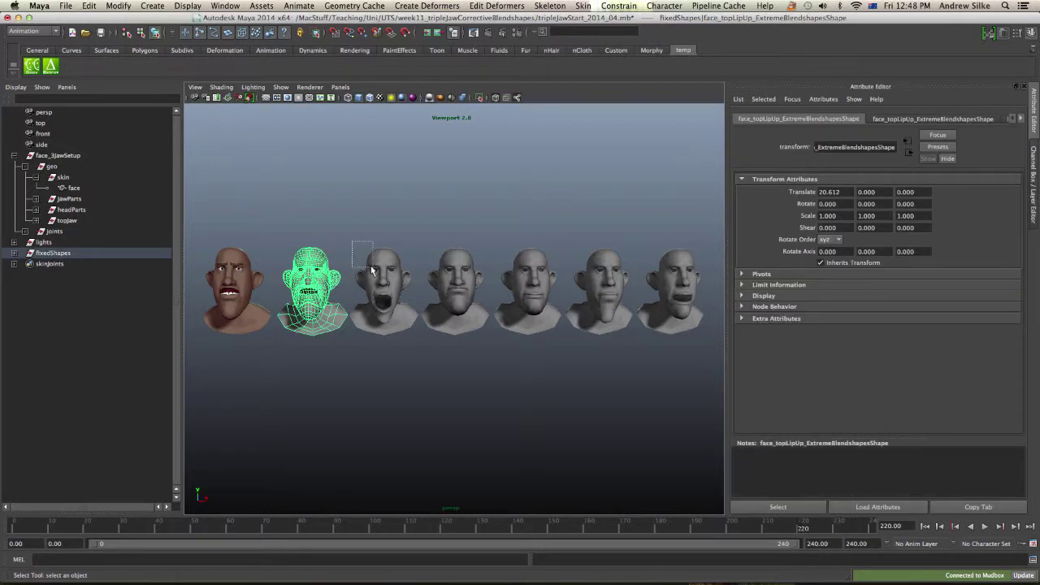
click(377, 267)
click(450, 250)
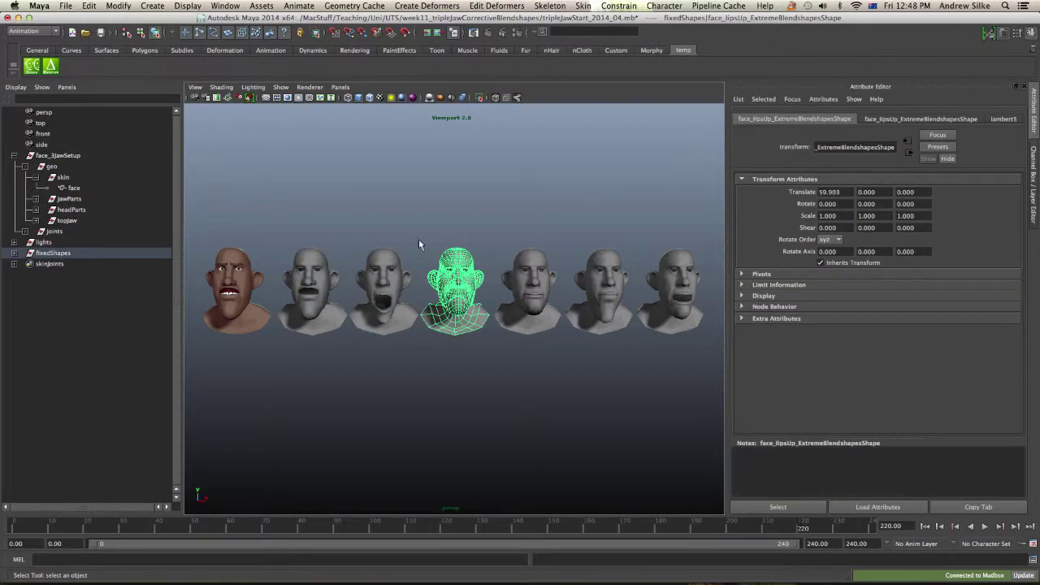
click(502, 231)
drag(506, 222, 535, 254)
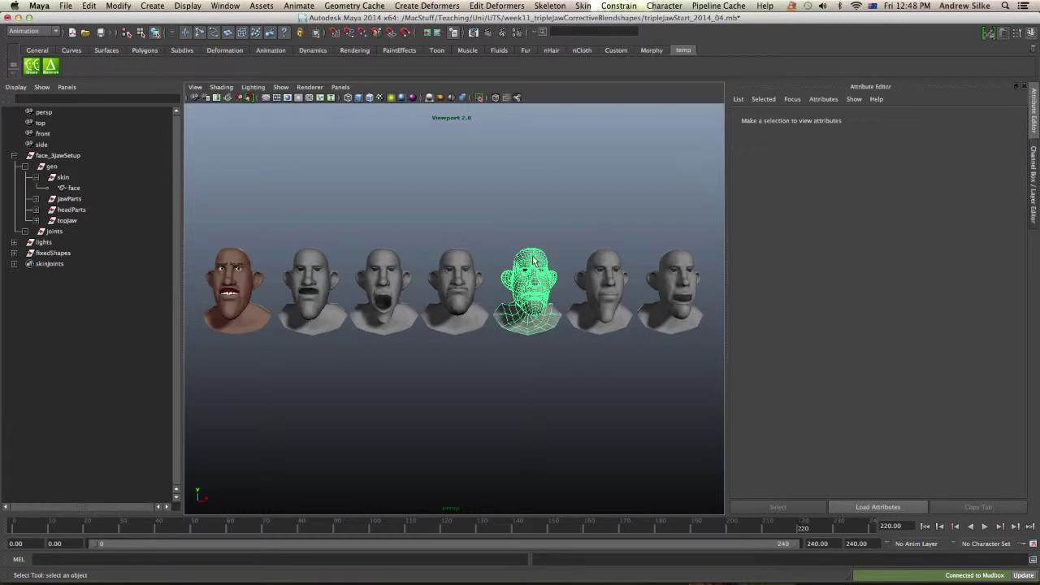
click(567, 226)
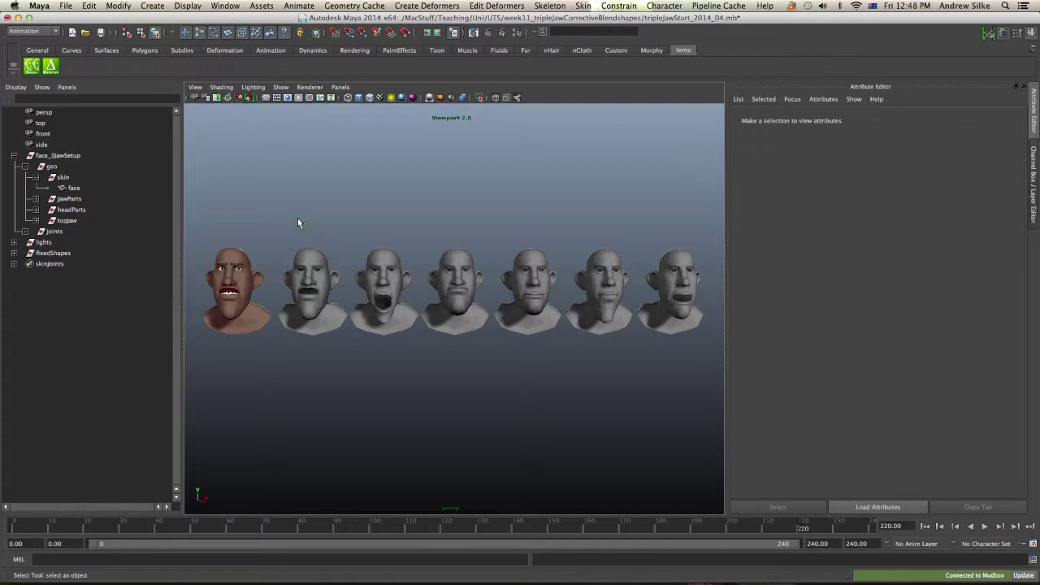
mouse_move(343, 234)
alt+mouse_down()
mouse_move(343, 225)
mouse_move(360, 236)
alt+mouse_up()
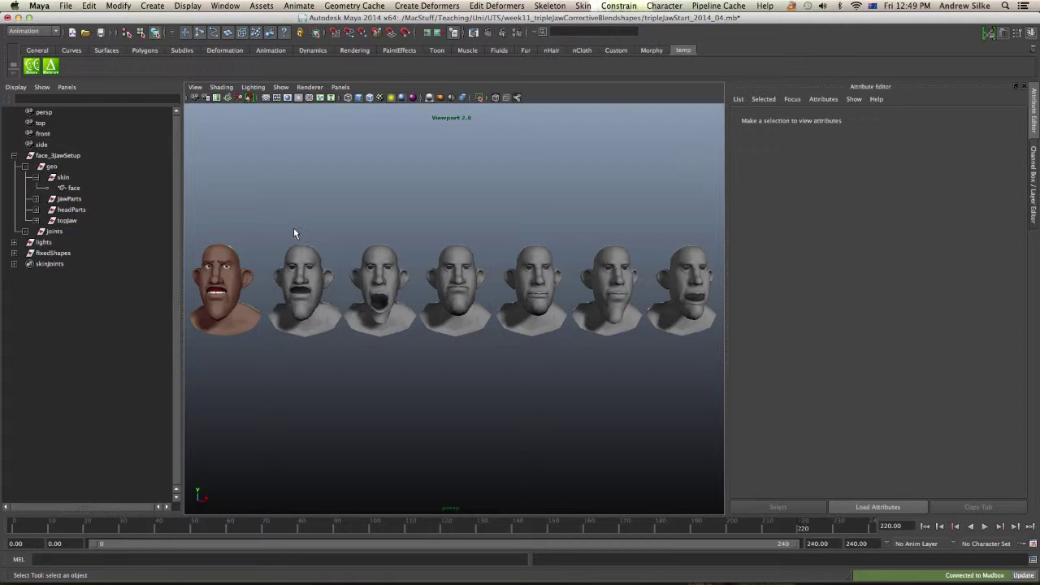
Select all six corrected face shapes in the fixedShapes group and set their Translate X to 0
drag(293, 227, 679, 267)
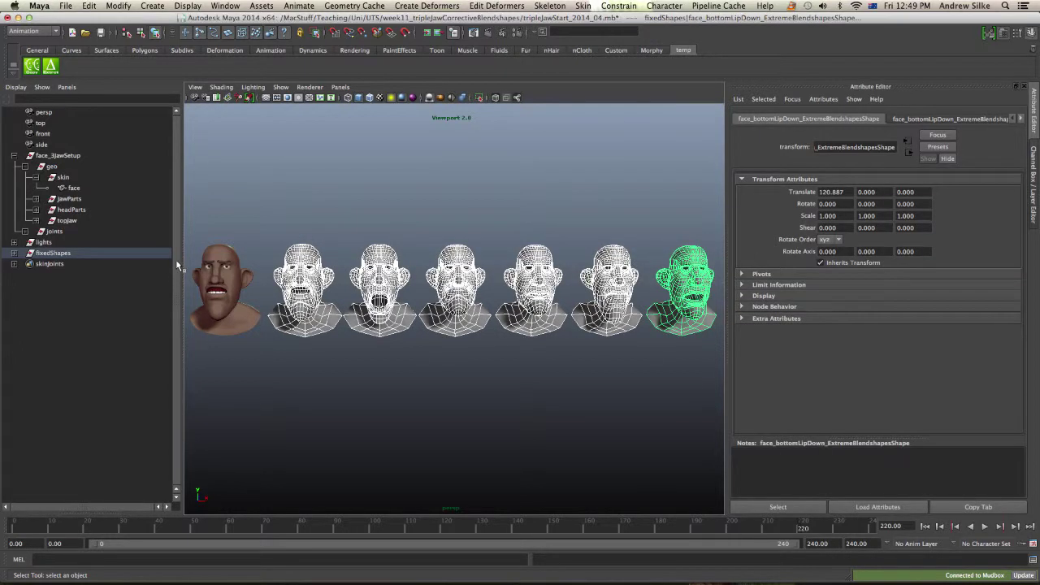
click(14, 252)
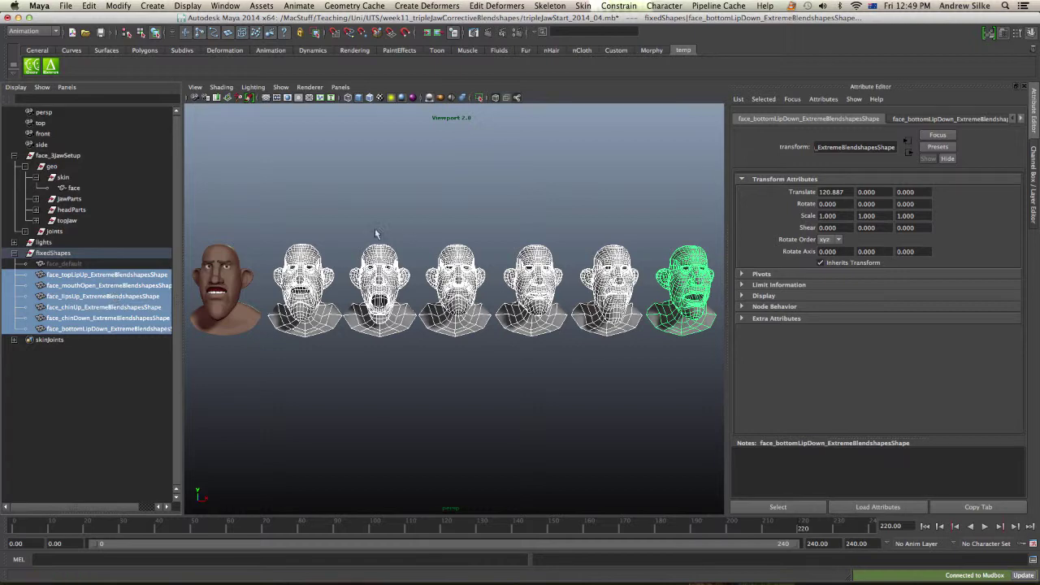
scroll(401, 211, down, 3)
scroll(402, 211, up, 1)
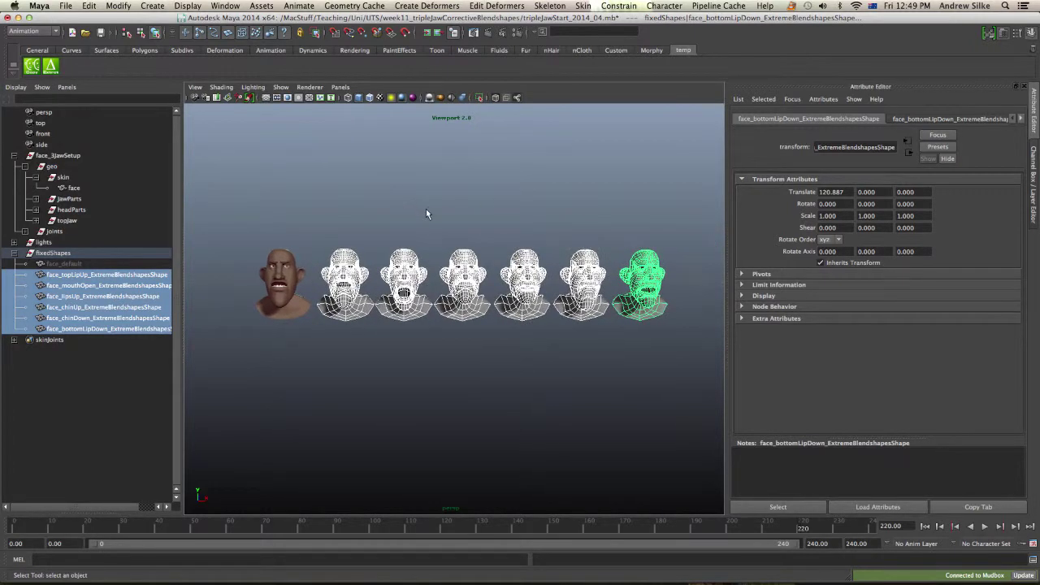
key(ctrl+a)
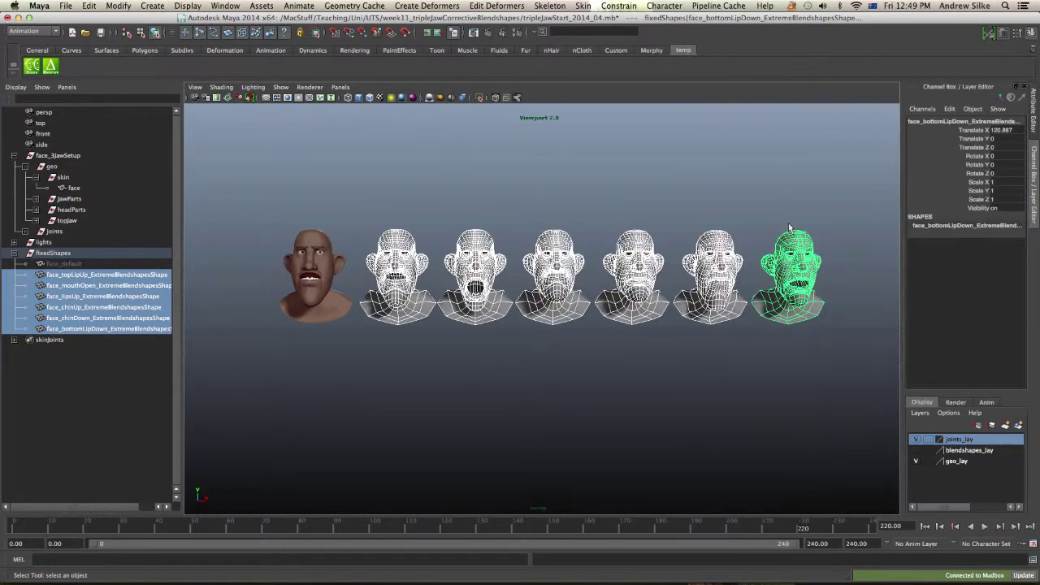
click(1006, 130)
text(0)
key(Return)
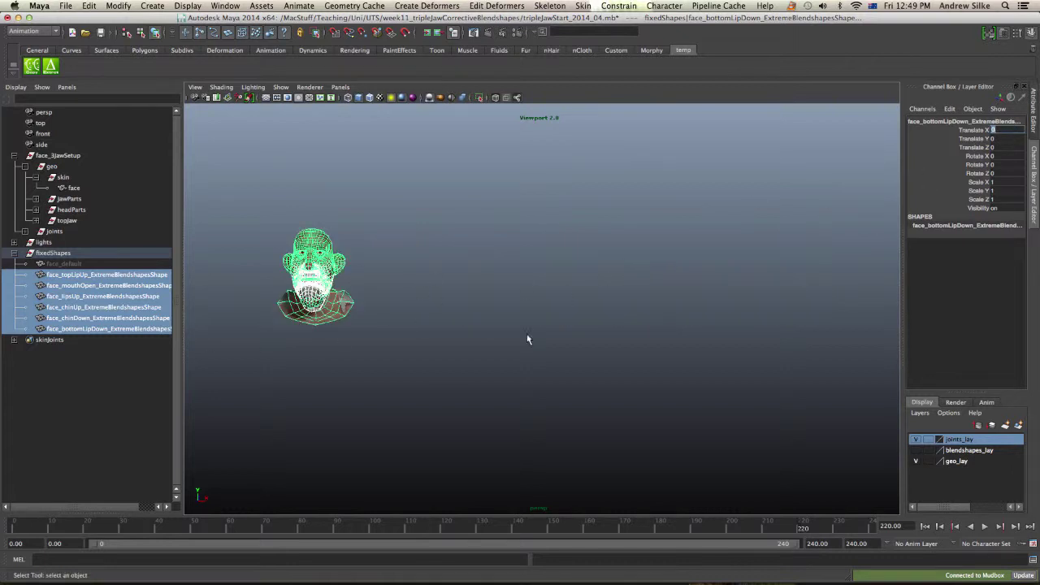
Isolate the six selected face shapes in the viewport, hiding the original face
alt+middle_drag(370, 296, 550, 289)
alt+right_drag(549, 289, 684, 294)
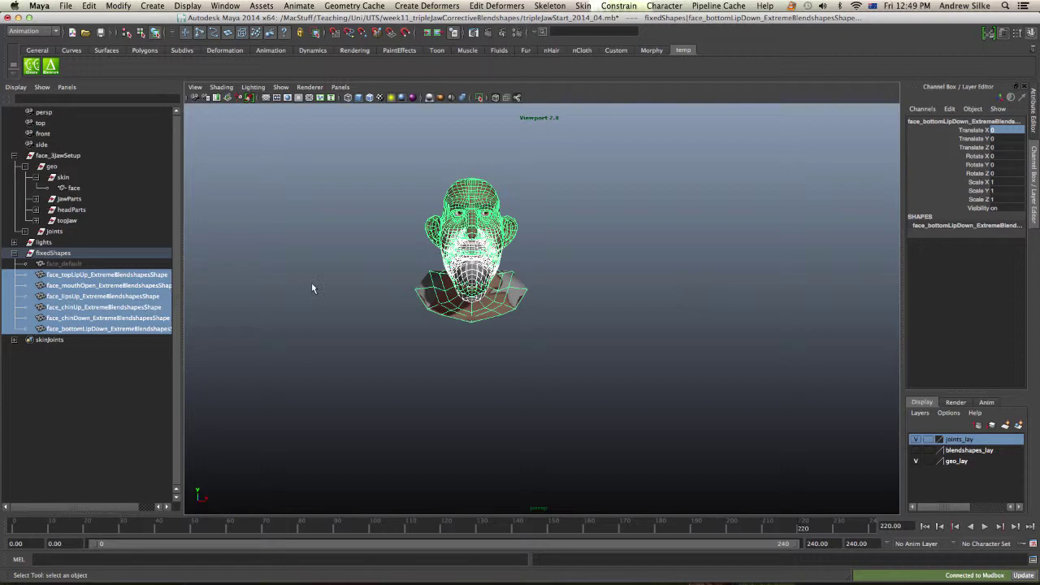
key(ctrl+1)
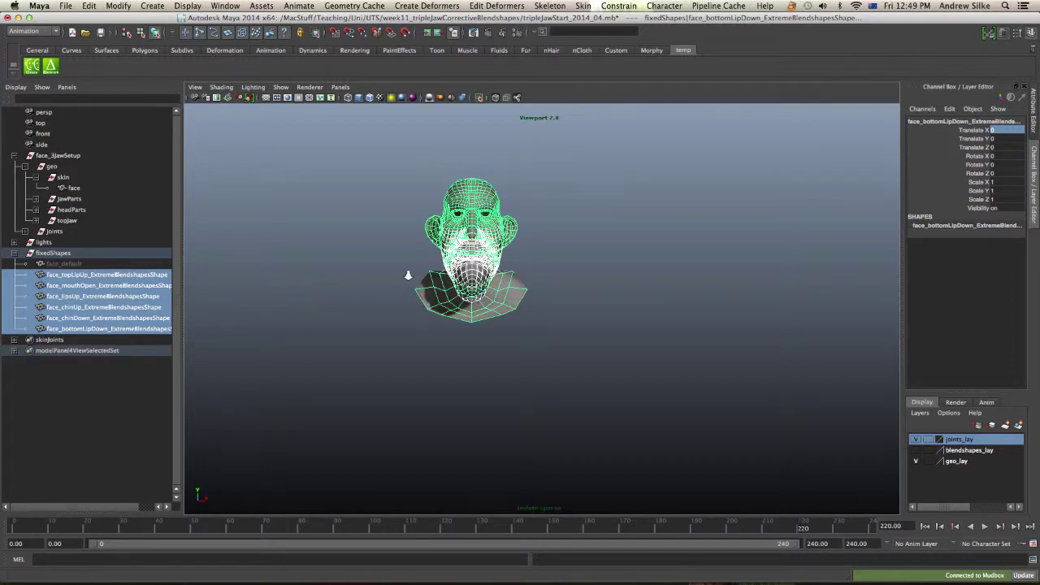
alt+right_drag(408, 275, 561, 269)
click(280, 86)
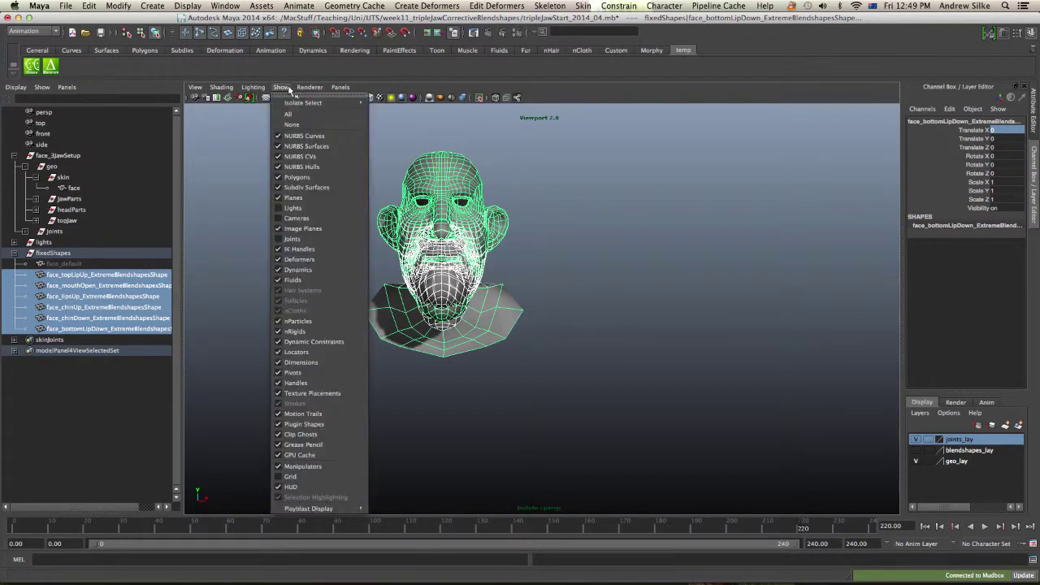
click(664, 190)
alt+drag(618, 221, 597, 224)
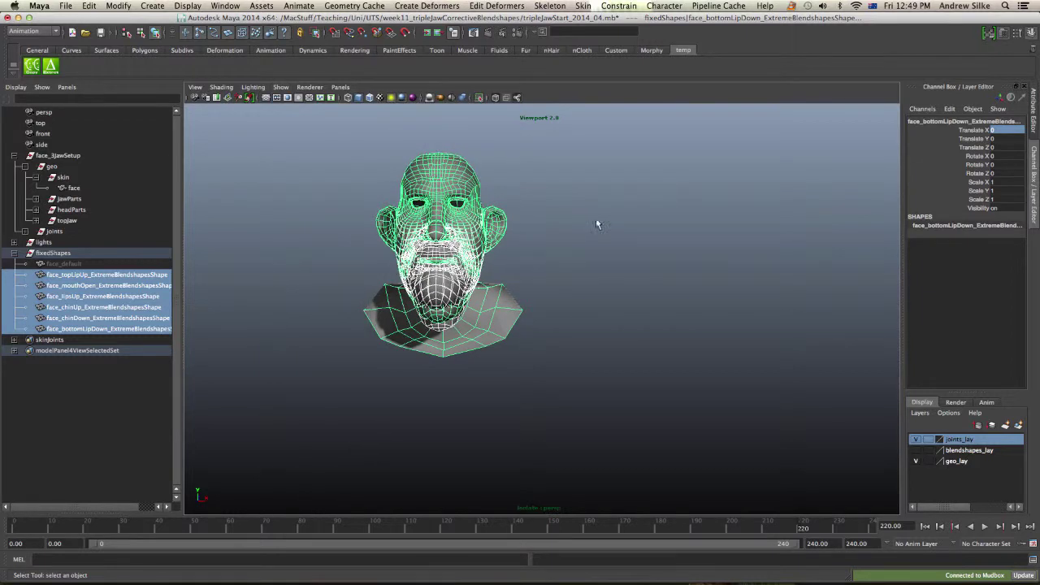
Export the topLipUp mesh alone as an OBJ named topLipUpFixed in the faceCorrectives folder
click(108, 276)
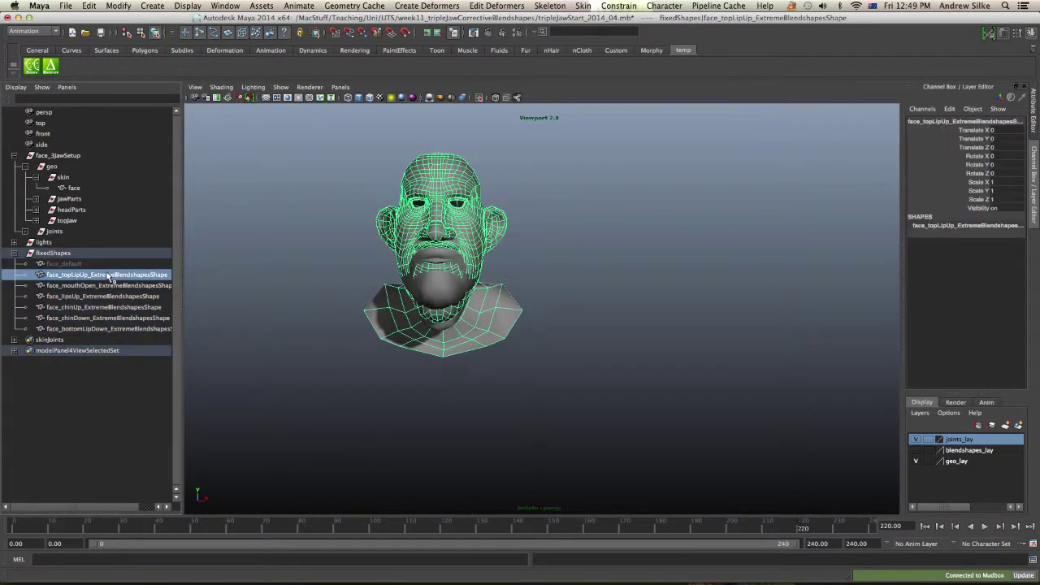
key(space)
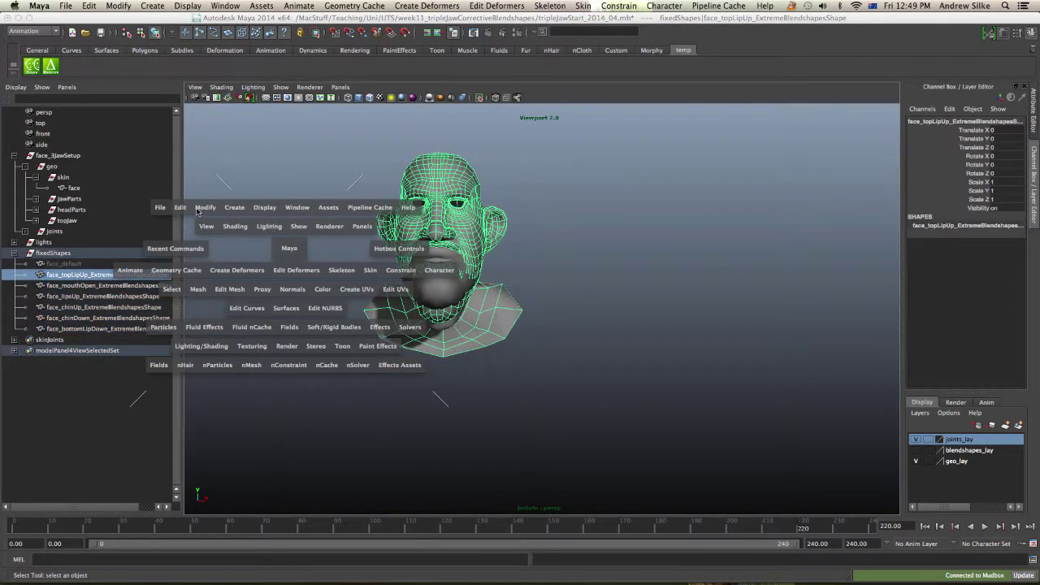
click(160, 207)
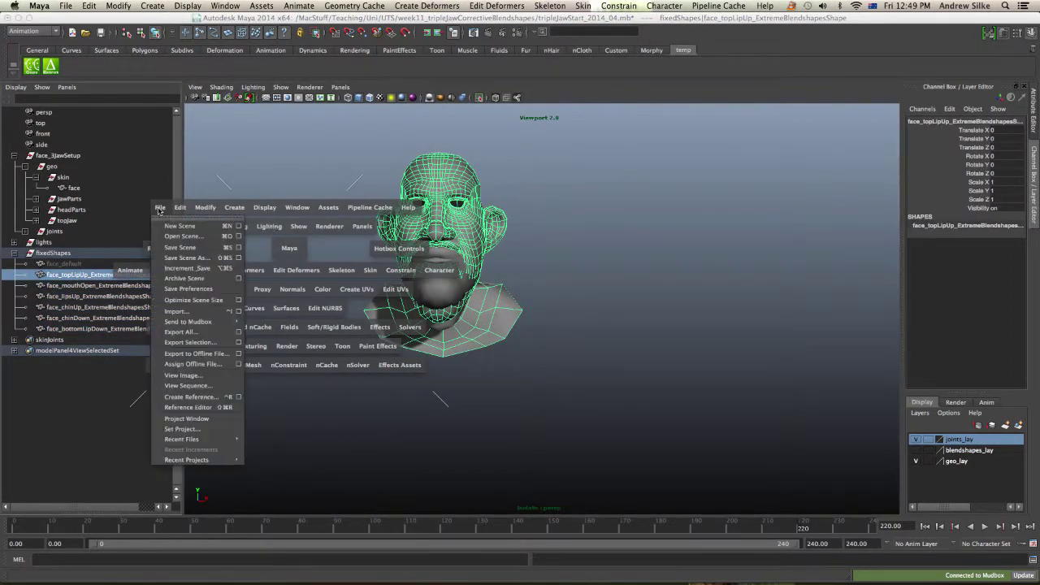
click(203, 345)
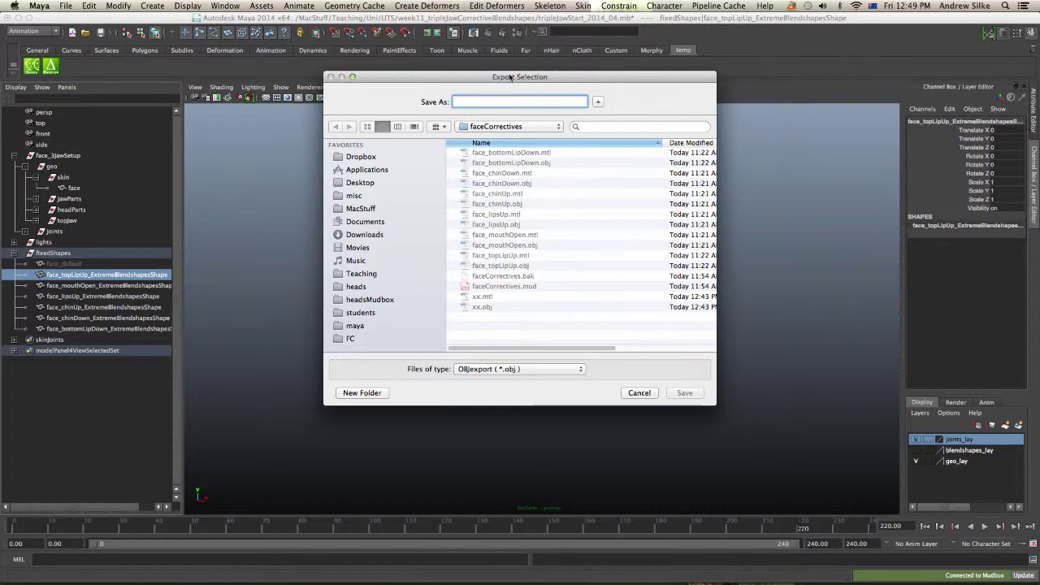
drag(498, 85, 709, 69)
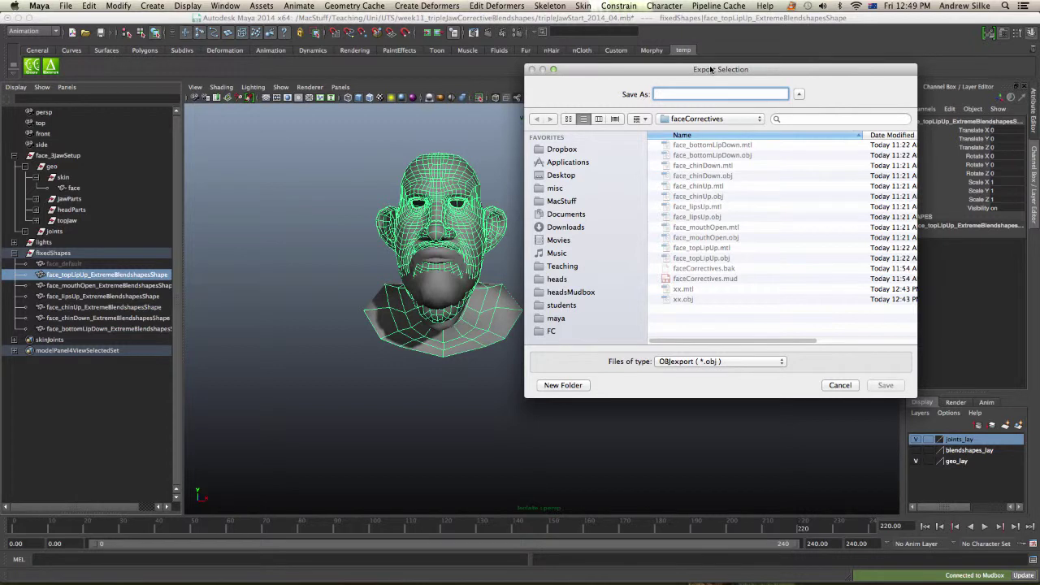
text(topLip)
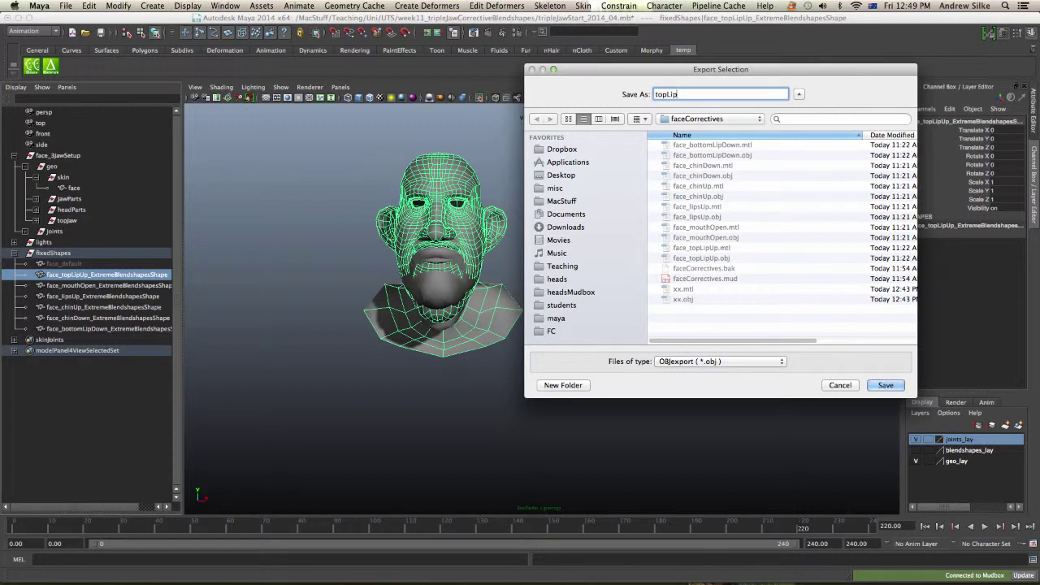
text(UpFixed)
key(shift+Left)
key(shift+Left)
key(shift+Left)
key(shift+Left)
key(shift+Left)
key(shift+Left)
key(shift+Left)
key(shift+Left)
key(shift+Left)
key(shift+Left)
key(shift+Left)
key(shift+Left)
key(shift+Left)
click(897, 385)
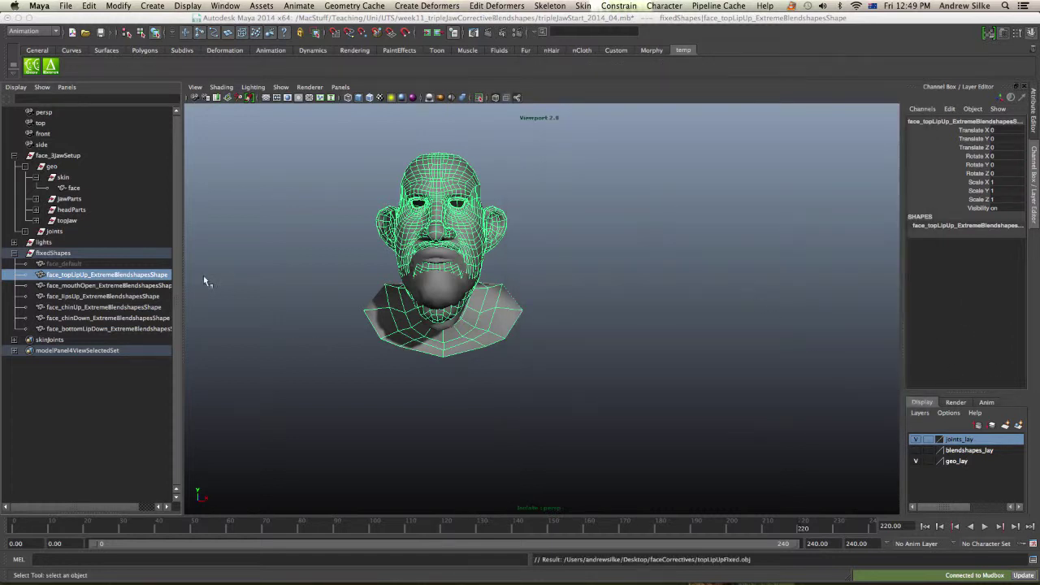
Export the mouthOpen mesh alone as an OBJ named mouthOpenFixed in the faceCorrectives folder
click(109, 285)
click(67, 5)
click(98, 151)
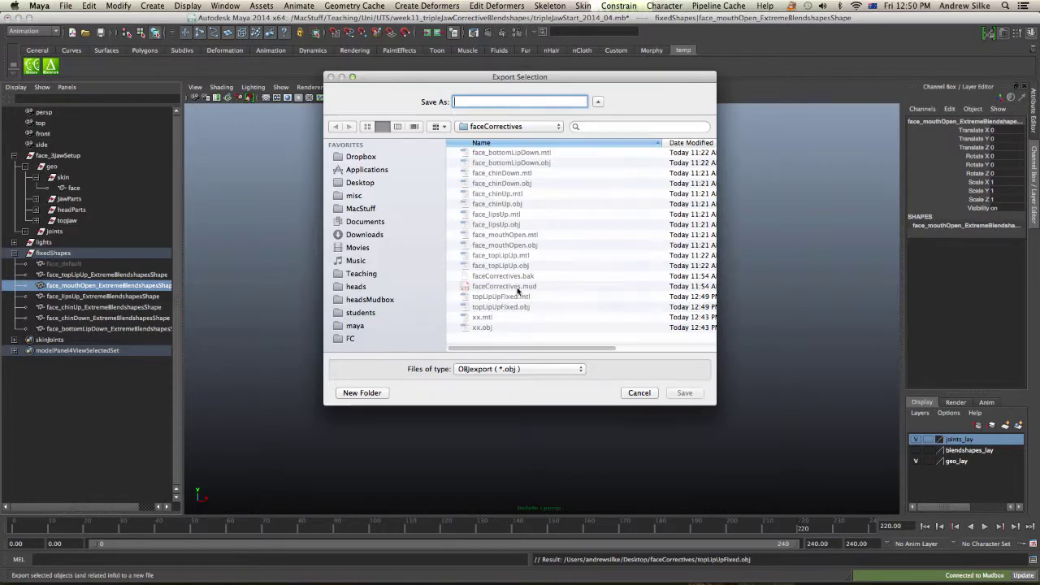
text(mouthOpenFixed)
key(Return)
Export the lipsUp and chinUp meshes as separate OBJ files named lipsUpFixed and chinUpFixed
click(103, 295)
click(67, 5)
text(lipsUpFixedchinUpFixed)
key(Return)
Export the chinDown and bottomLipDown meshes as separate OBJ files named chinDownFixed and bottomLipDownFixed, and clear the selection
click(107, 318)
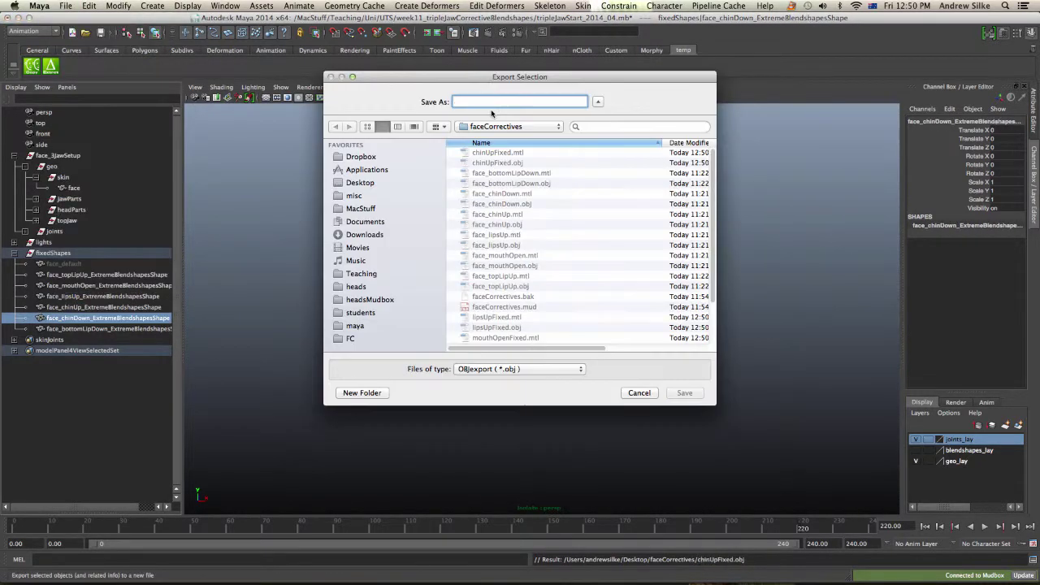
text(chinDownFixed)
key(Return)
click(109, 328)
text(bottomLipDownFixed)
key(Return)
click(624, 320)
Delete face_default and all six corrected face meshes from the fixedShapes group
alt+middle_drag(568, 201, 581, 225)
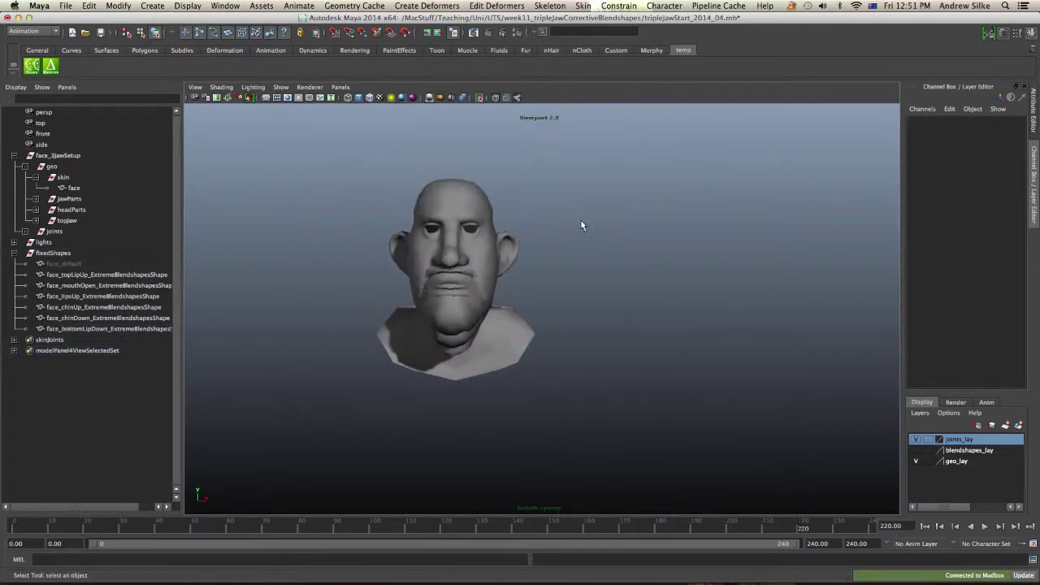
alt+drag(582, 227, 562, 238)
click(122, 274)
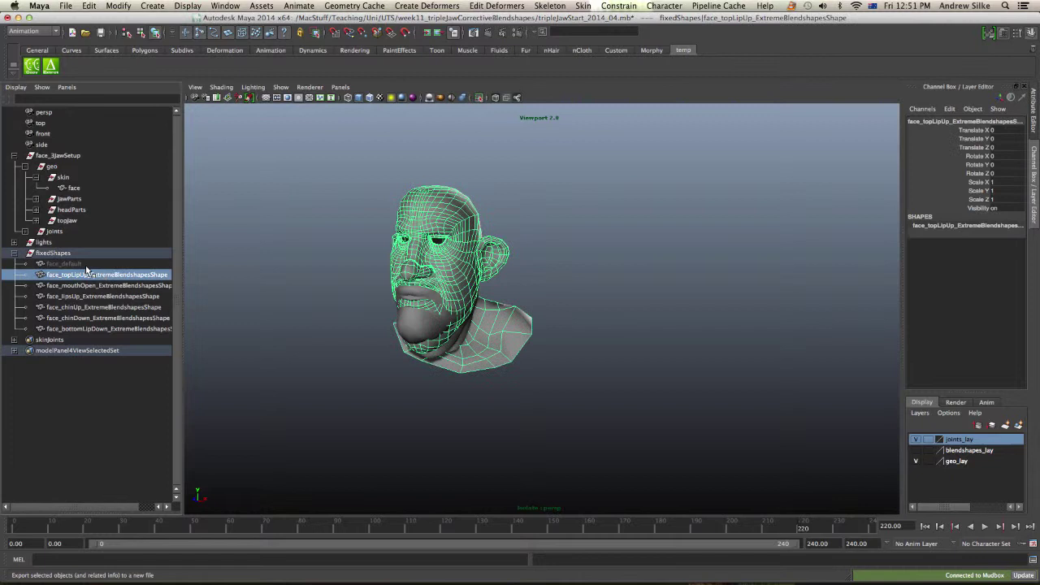
click(76, 253)
click(75, 264)
shift+click(83, 327)
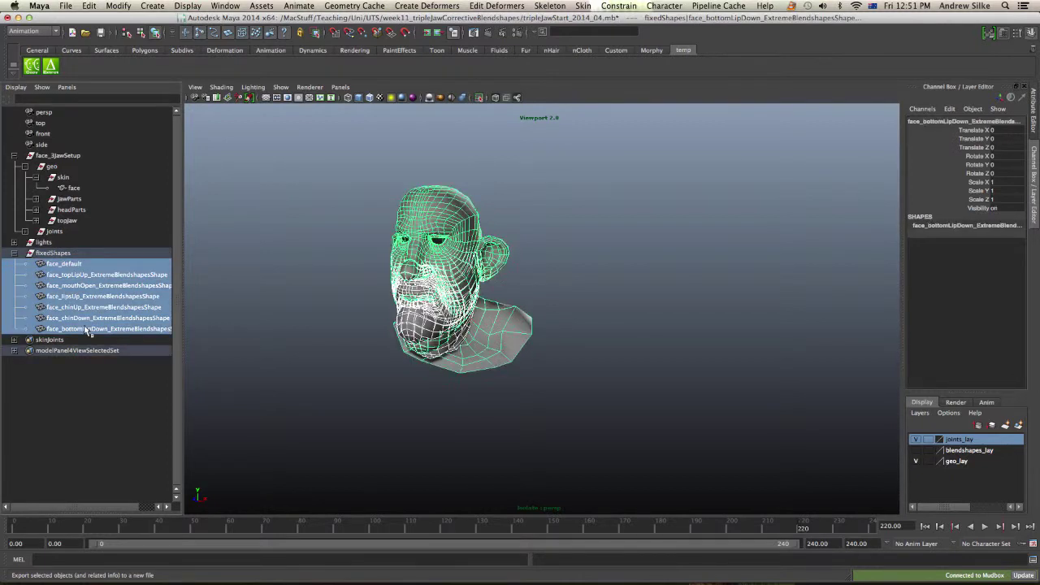
key(Delete)
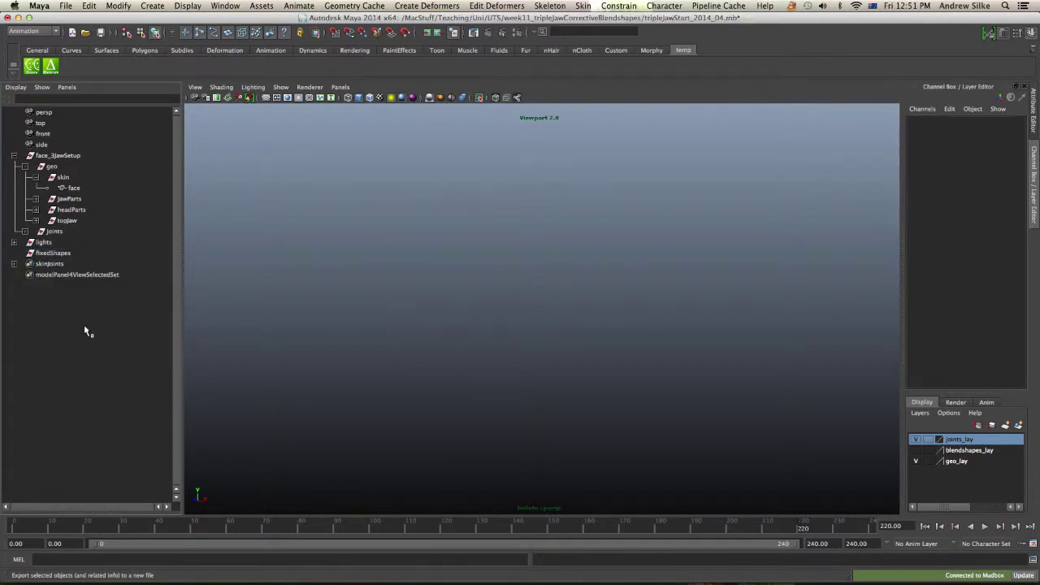
Import the exported lipsUp OBJ from the faceCorrectives folder and rename the imported mesh lipUpFixed
click(69, 253)
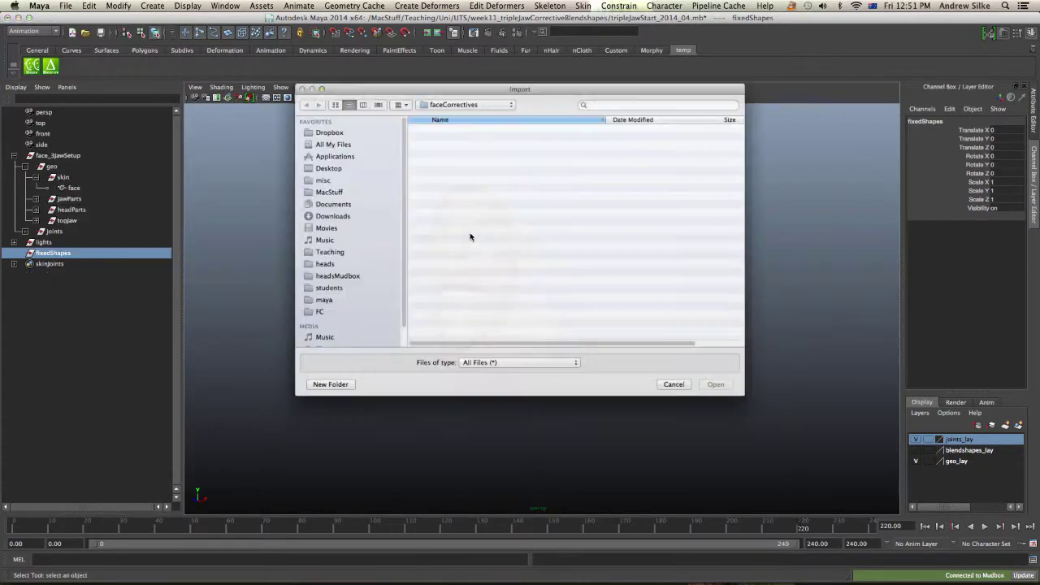
double_click(75, 264)
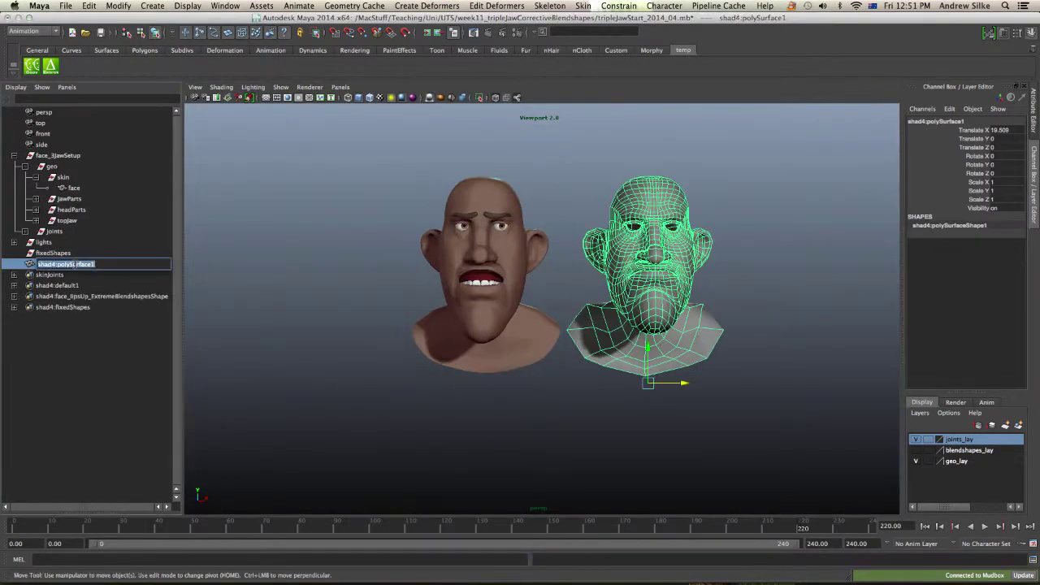
text(lipUpFixed)
key(Return)
Import the exported bottomLipDown OBJ, move the mesh beside the lipUpFixed head, and rename it botLipDownFixed
double_click(463, 129)
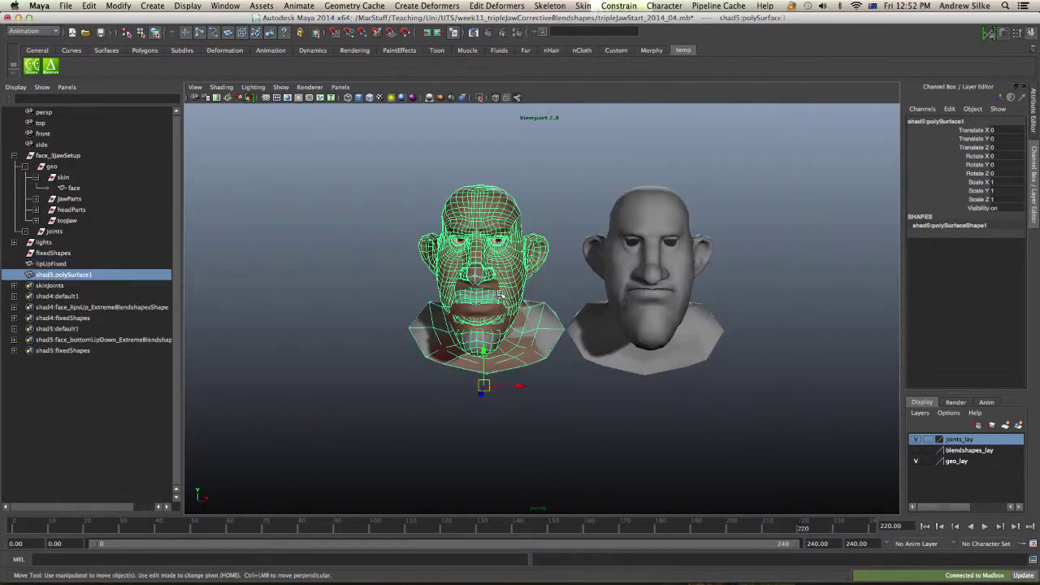
drag(520, 385, 789, 388)
double_click(65, 275)
text(botLipDownFixed)
key(Return)
Import the exported chinDown OBJ, rename the mesh chinDownFixed, and move it to about 59 units in X
click(465, 139)
double_click(463, 150)
double_click(65, 285)
text(chinDownFixed)
drag(461, 385, 782, 377)
Import the exported chinUp OBJ, move the mesh beyond the chinDownFixed head, and rename it chinUpFixed
double_click(455, 170)
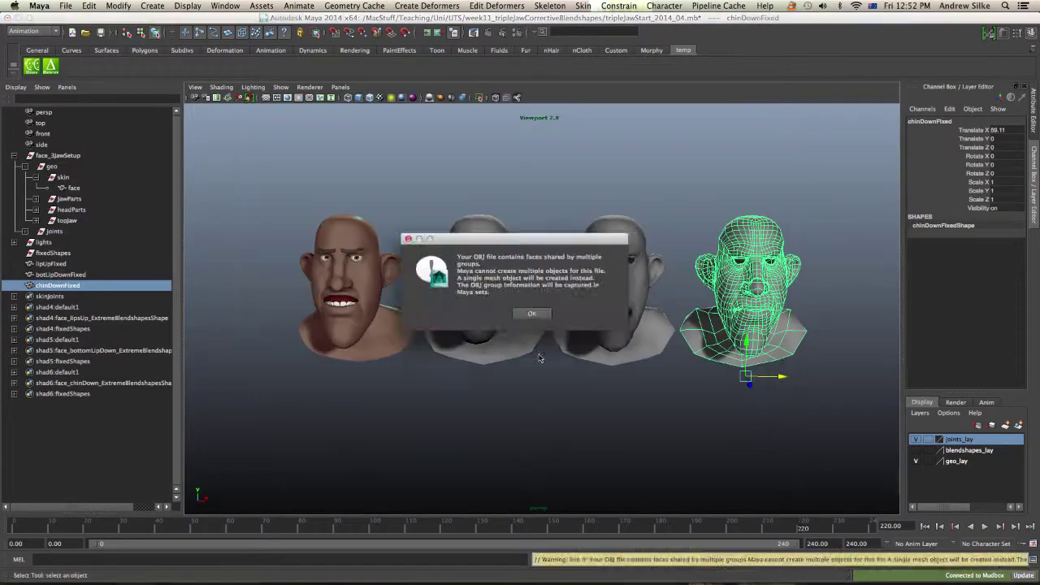
drag(406, 376, 783, 376)
double_click(65, 295)
text(chinUpFixed)
Import the exported mouthOpen OBJ, move the mesh to about 99 units in X, and rename it mouthOpenFixed
scroll(541, 247, down, 3)
double_click(456, 312)
click(47, 307)
drag(292, 359, 853, 363)
text(mouthOpenFixed)
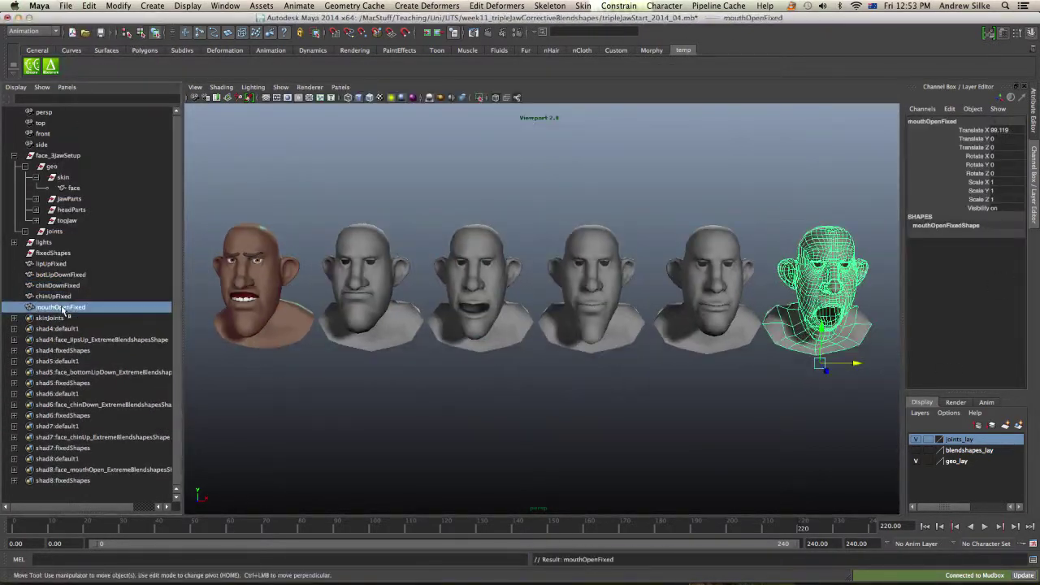
Import the exported topLipUp OBJ, move the mesh to about 119 units in X, and rename it topLipUpFixed
double_click(452, 333)
drag(290, 360, 845, 353)
text(topLipUpFixed)
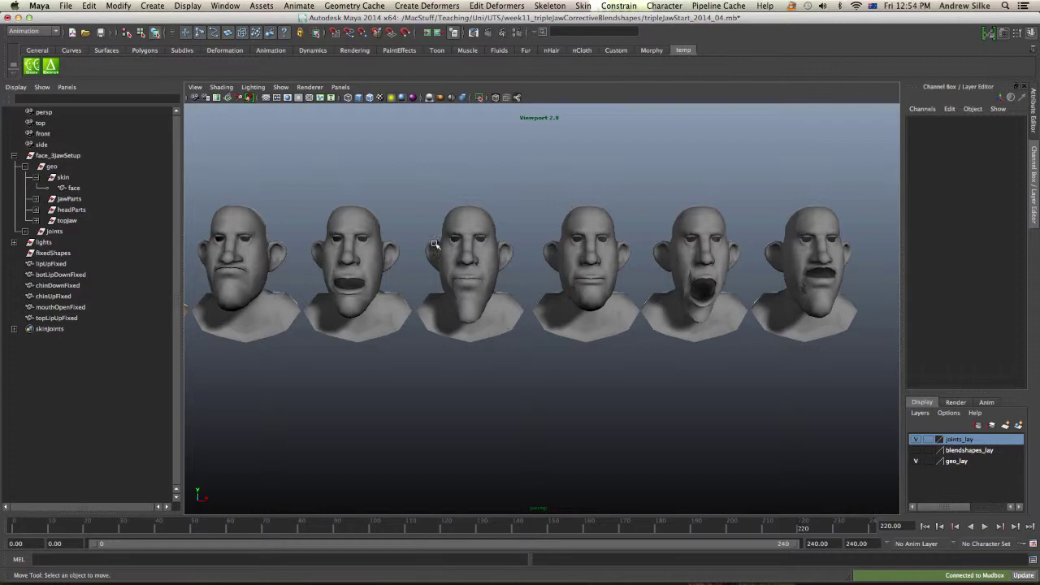
Parent the six imported meshes, from lipUpFixed to topLipUpFixed, under the fixedShapes group and select that group
click(57, 317)
shift+click(59, 264)
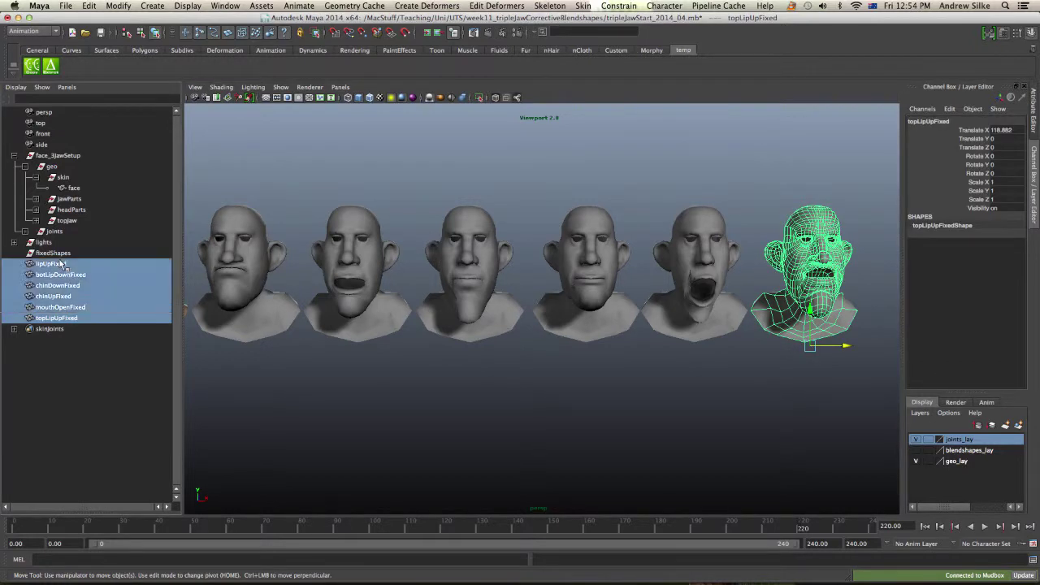
middle_drag(61, 265, 51, 253)
click(51, 253)
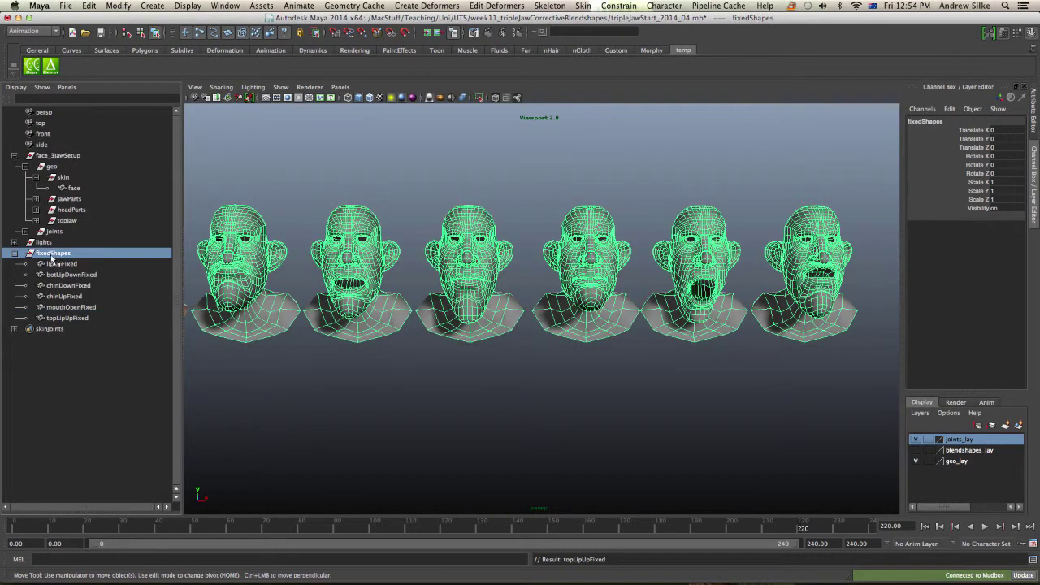
Move the fixedShapes group about 18.5 units in X away from the skinned face, and clear the selection
alt+middle_drag(473, 208, 619, 199)
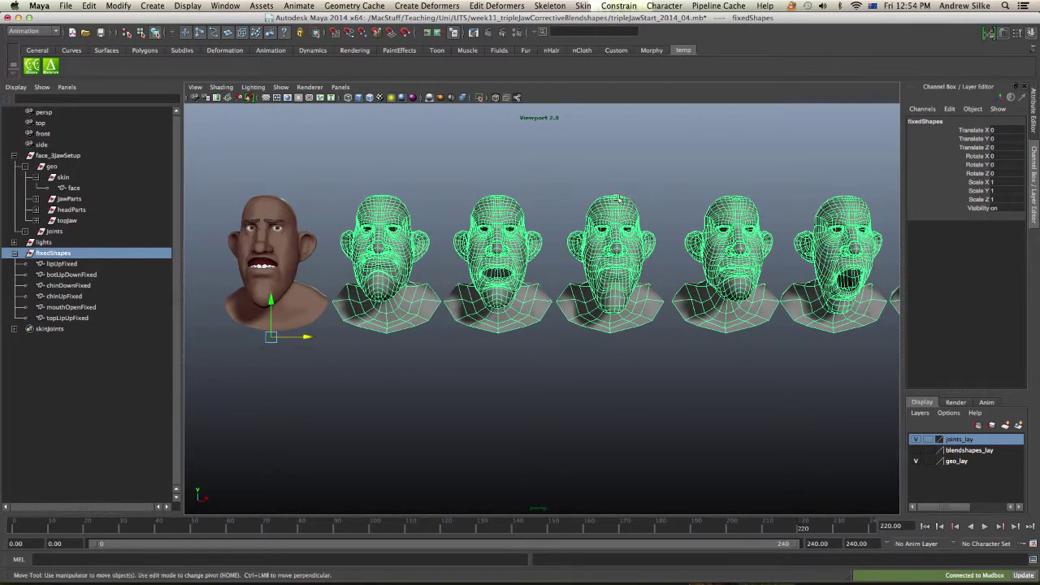
alt+drag(536, 200, 541, 200)
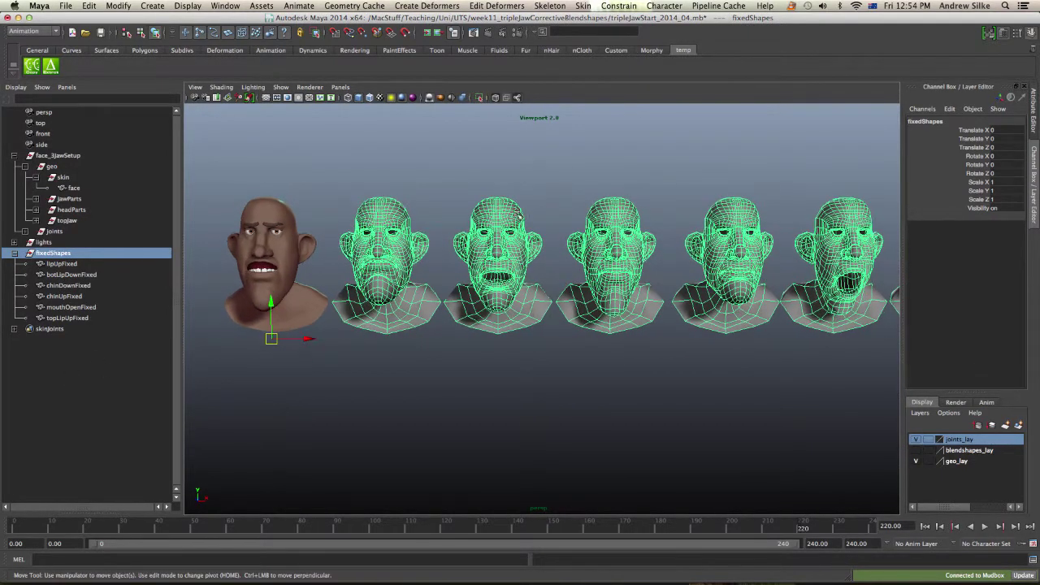
middle_drag(460, 236, 550, 212)
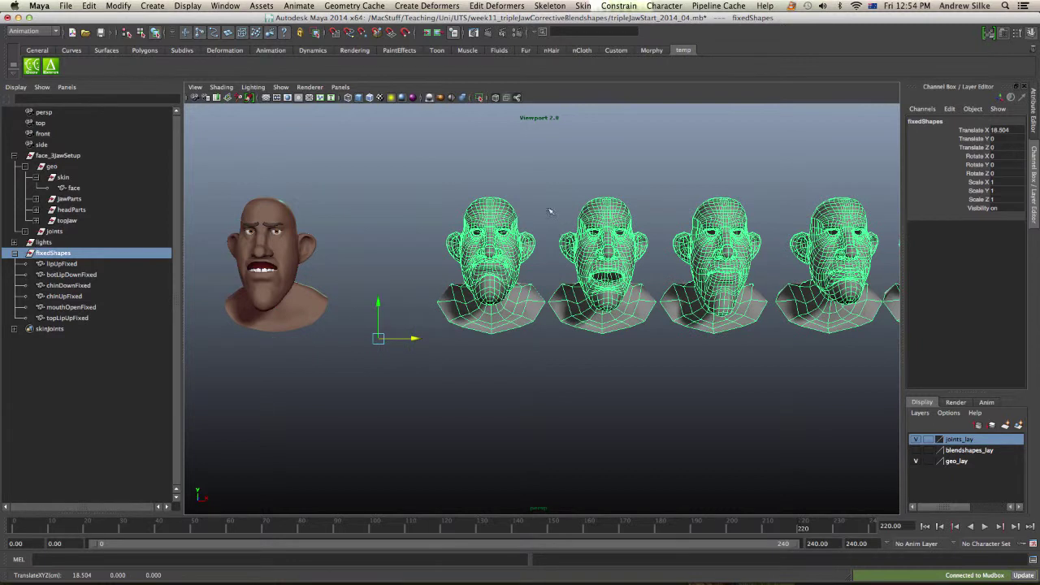
click(550, 211)
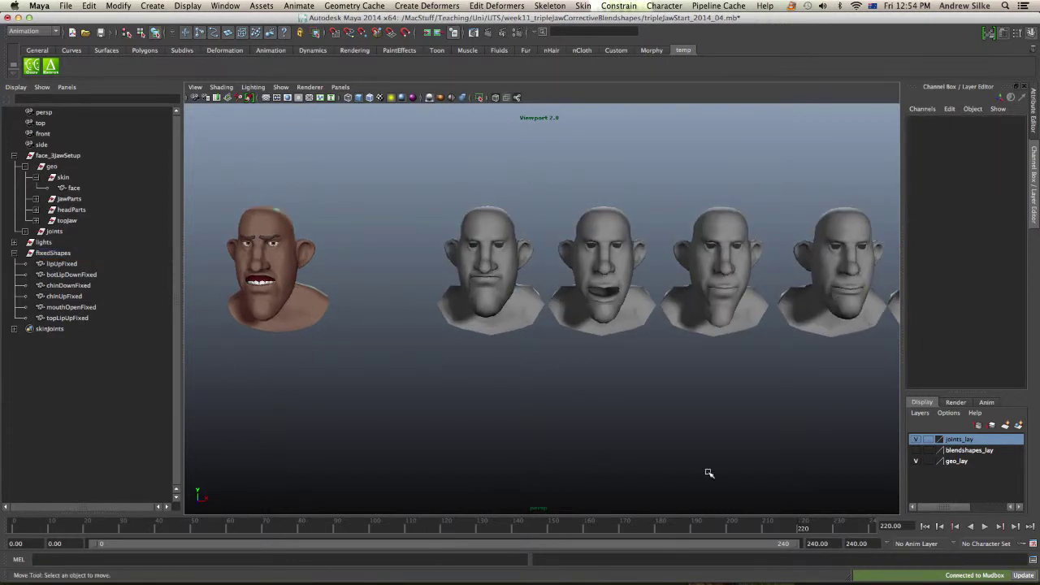
With the skinned face posed at frame 220, extract the corrective shape from the face and topLipUpFixed
click(324, 317)
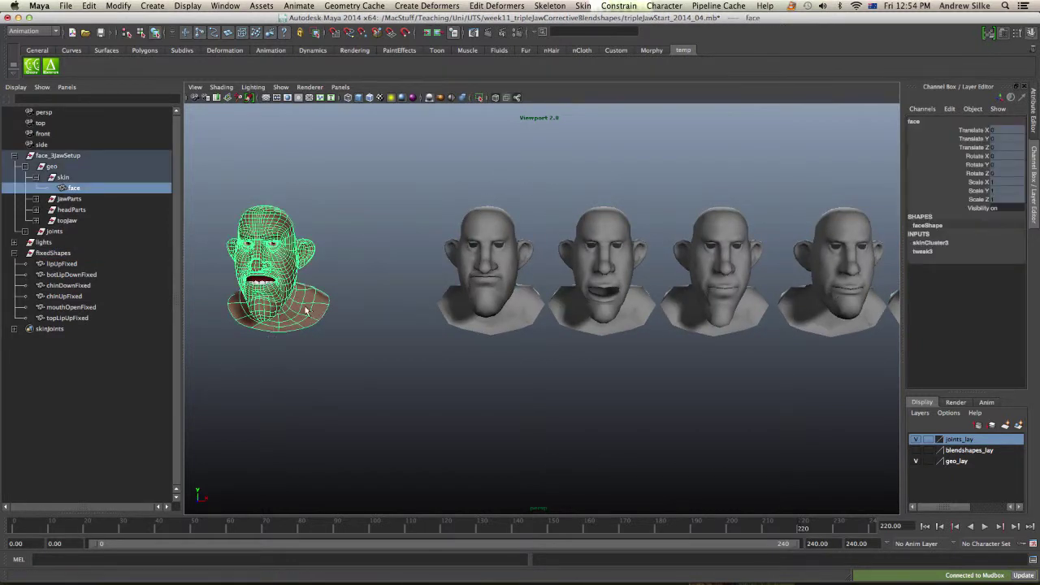
key(q)
alt+right_drag(597, 293, 679, 257)
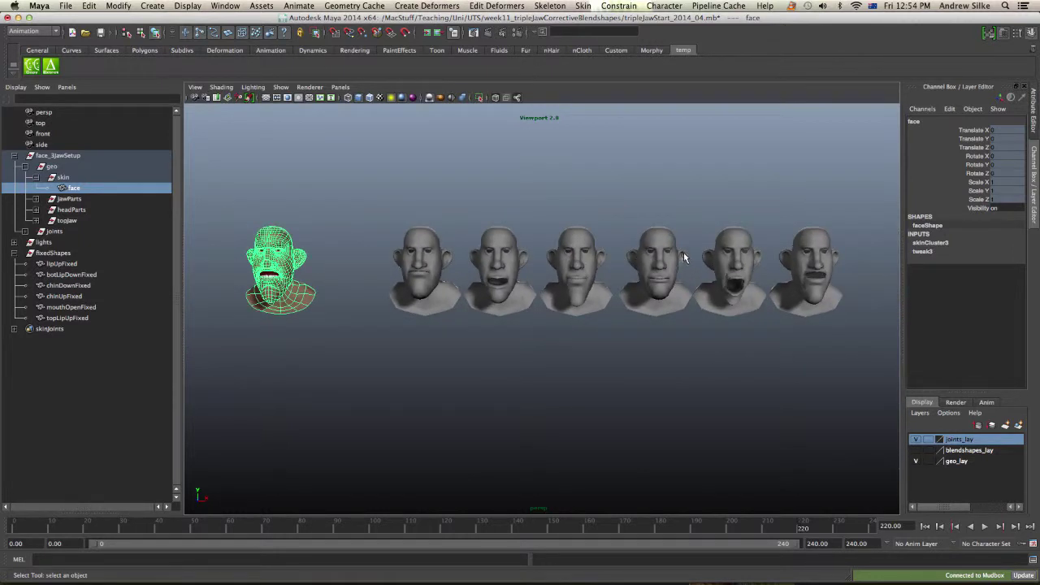
click(807, 256)
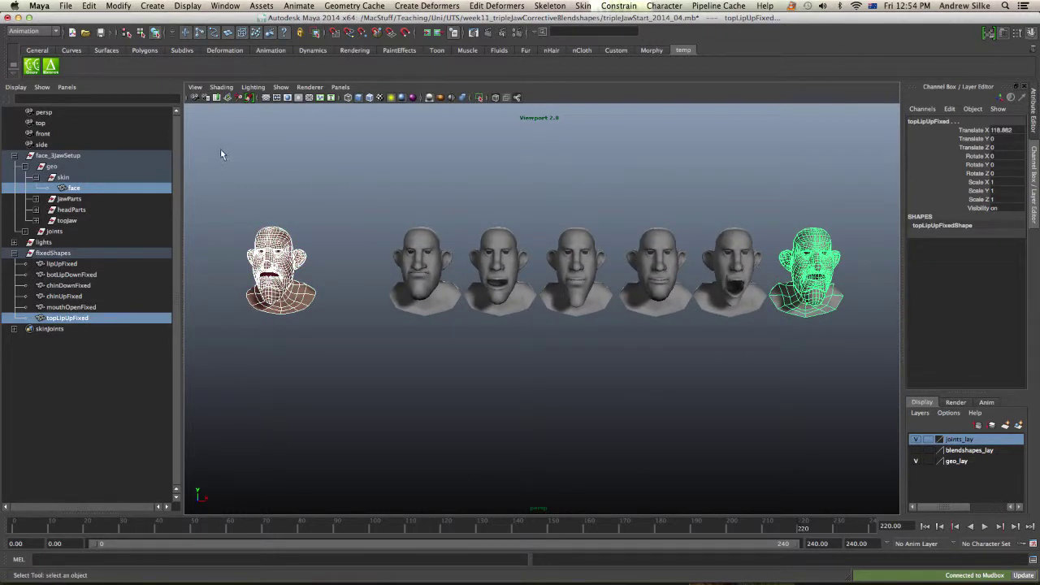
click(50, 65)
Move the extracted topLipUpFixed mesh off the skinned face to about 14.6 units in X
alt+right_drag(335, 268, 812, 239)
alt+middle_drag(414, 229, 507, 281)
click(392, 281)
key(w)
alt+right_drag(507, 281, 267, 283)
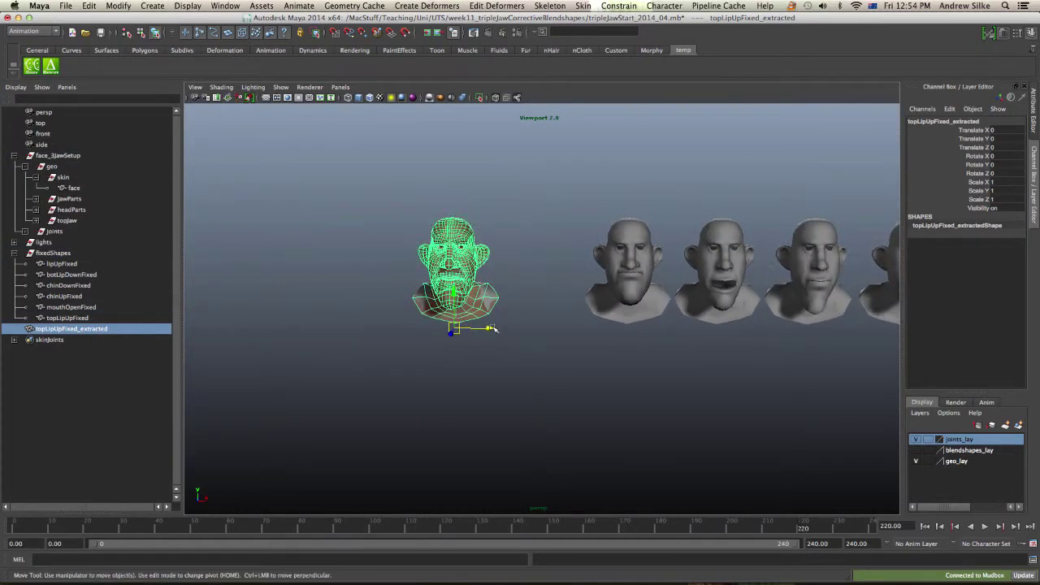
drag(492, 328, 563, 335)
scroll(689, 331, down, 3)
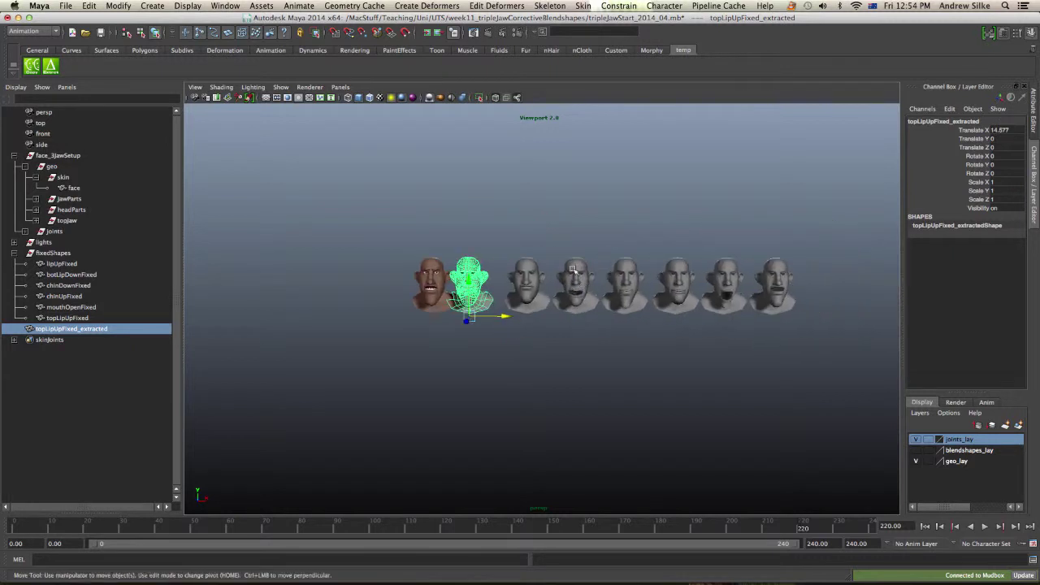
Move the six fixed shape meshes down to about -23.6 units in Y, and clear the selection
drag(510, 247, 855, 301)
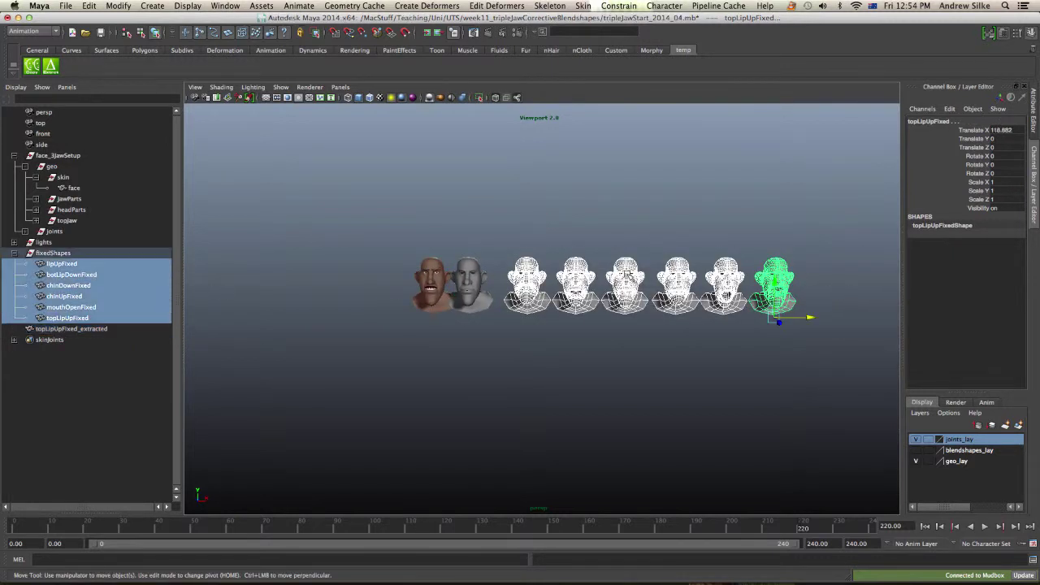
middle_drag(638, 228, 638, 286)
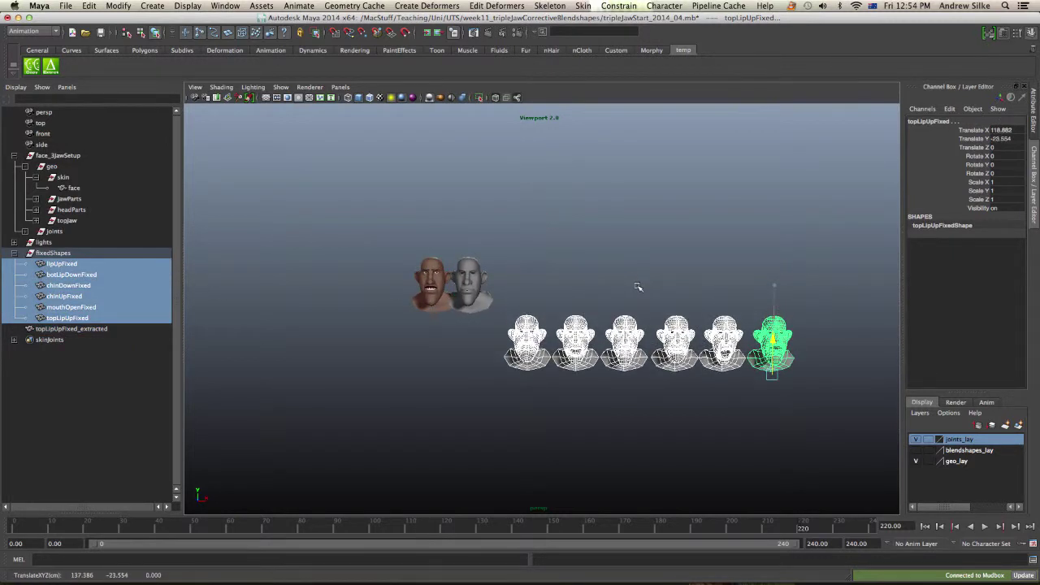
click(564, 283)
Move the extracted topLipUpFixed mesh to about 138.4 units in X, directly above its source head
click(474, 276)
middle_drag(552, 292, 854, 301)
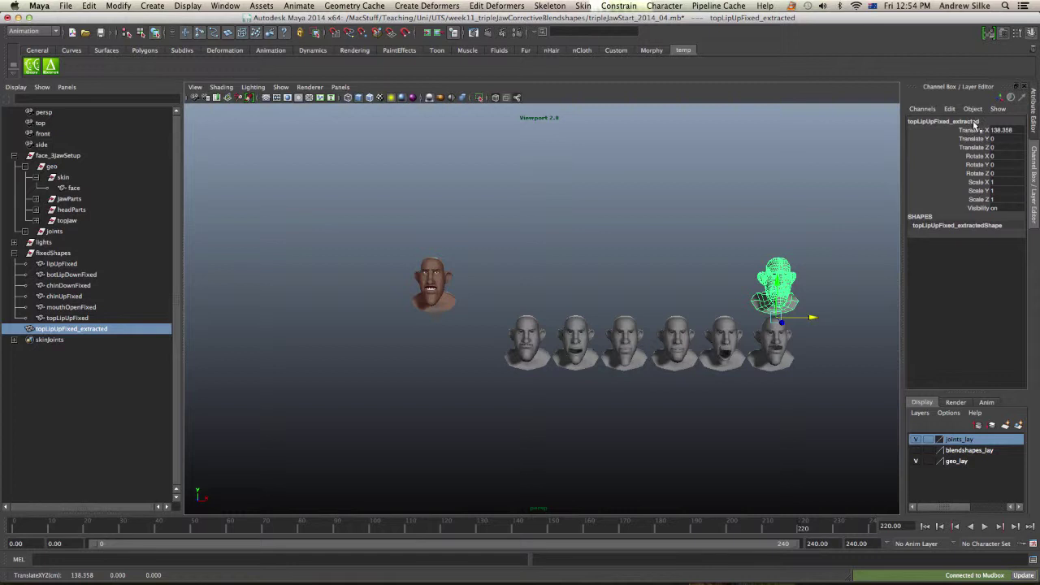
alt+drag(689, 188, 685, 176)
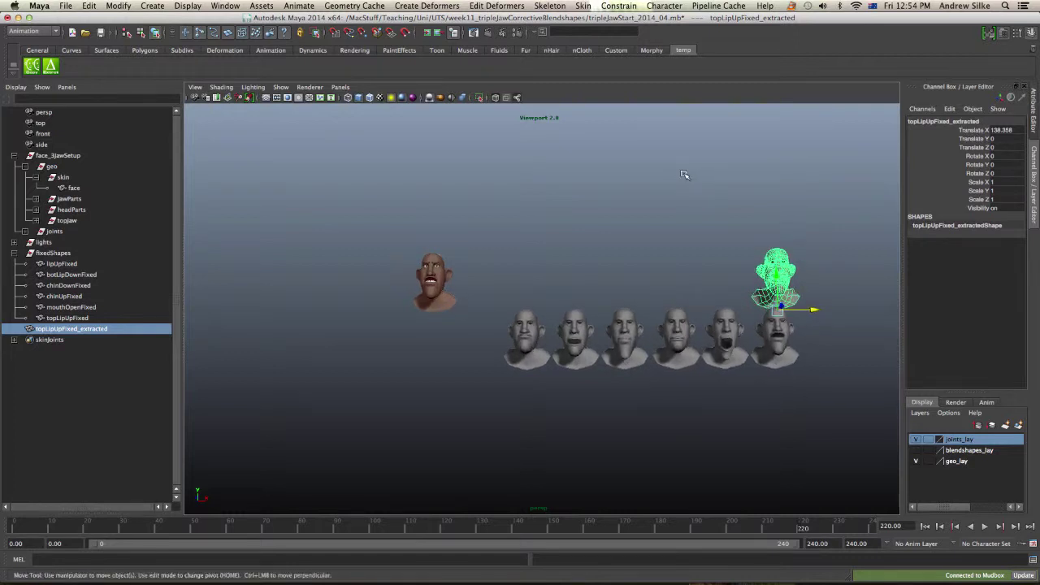
click(633, 204)
alt+middle_drag(633, 204, 612, 192)
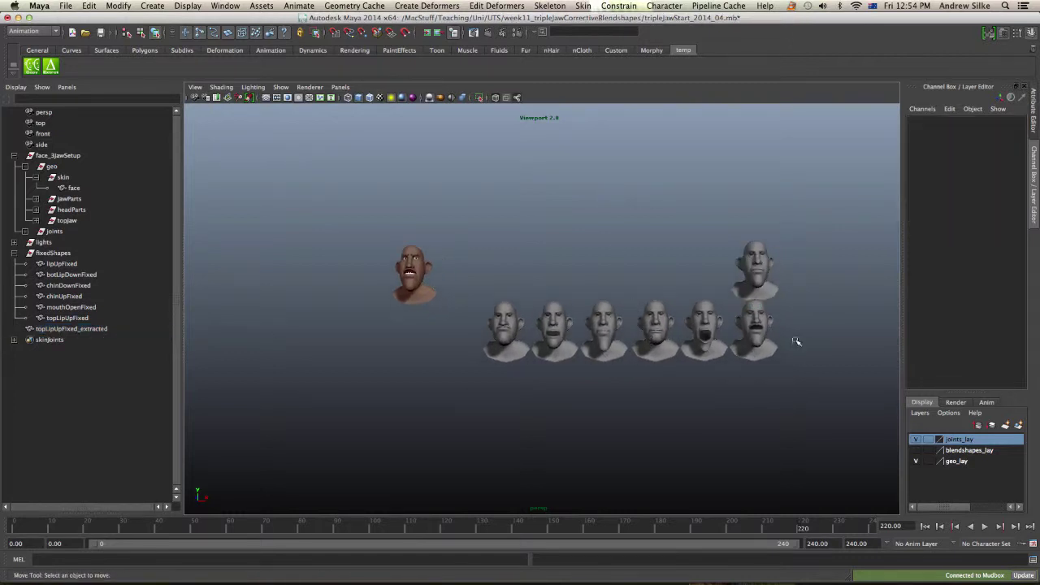
alt+right_drag(559, 287, 657, 294)
alt+middle_drag(655, 292, 627, 293)
Go to frame 140 and extract the corrective shape from the skinned face and mouthOpenFixed
drag(635, 528, 517, 530)
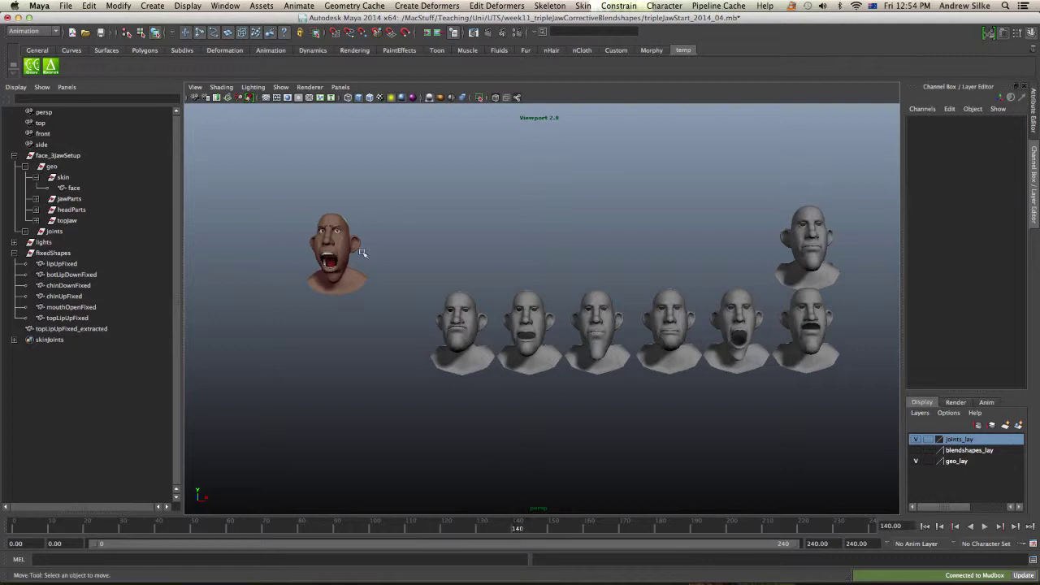
click(358, 277)
click(711, 317)
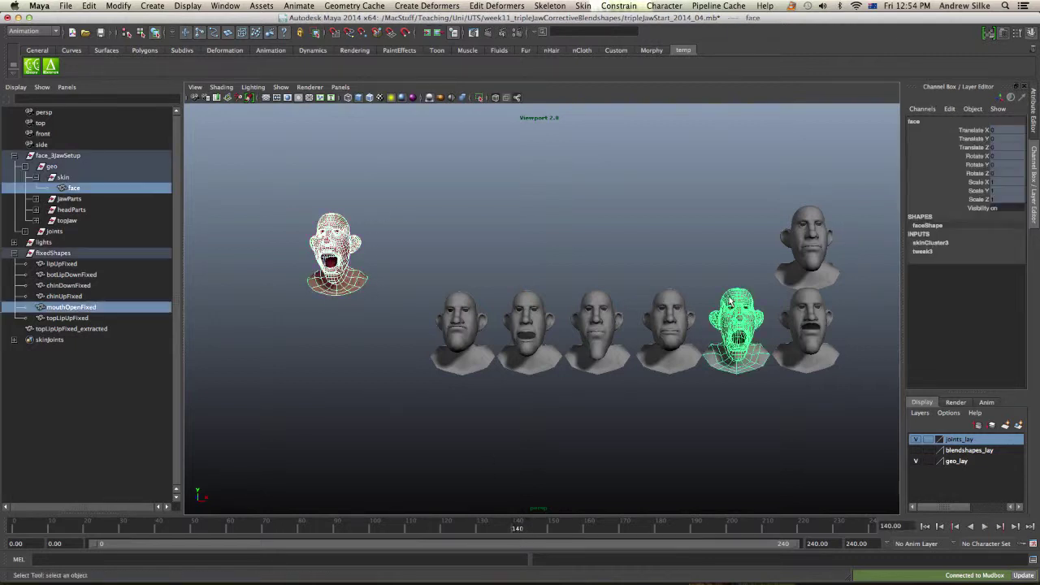
click(50, 67)
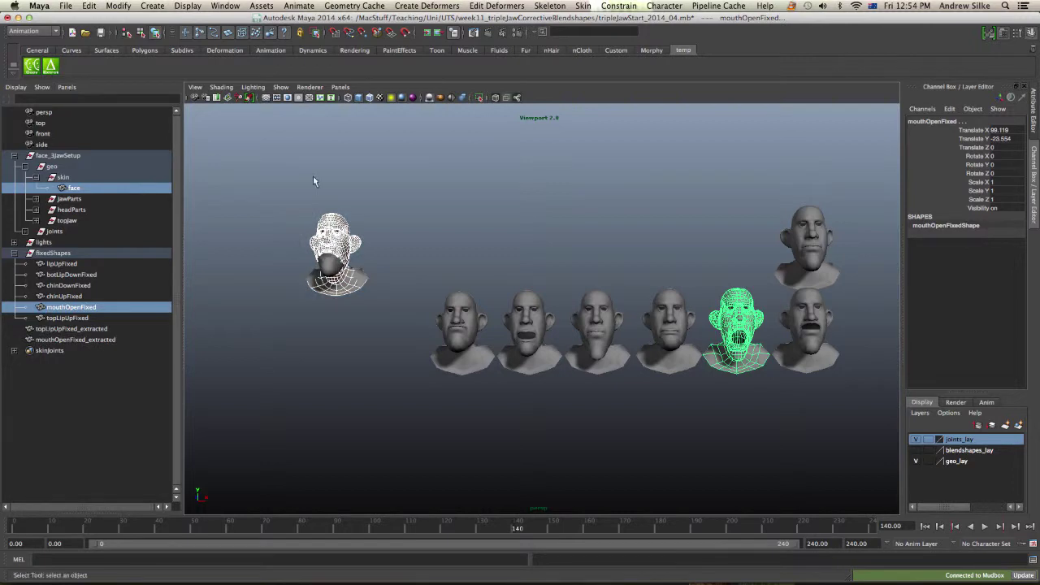
Scrub to the chin-up pose, extract the corrective shape from the skinned face and chinUpFixed, and place the result above chinUpFixed
drag(373, 528, 350, 527)
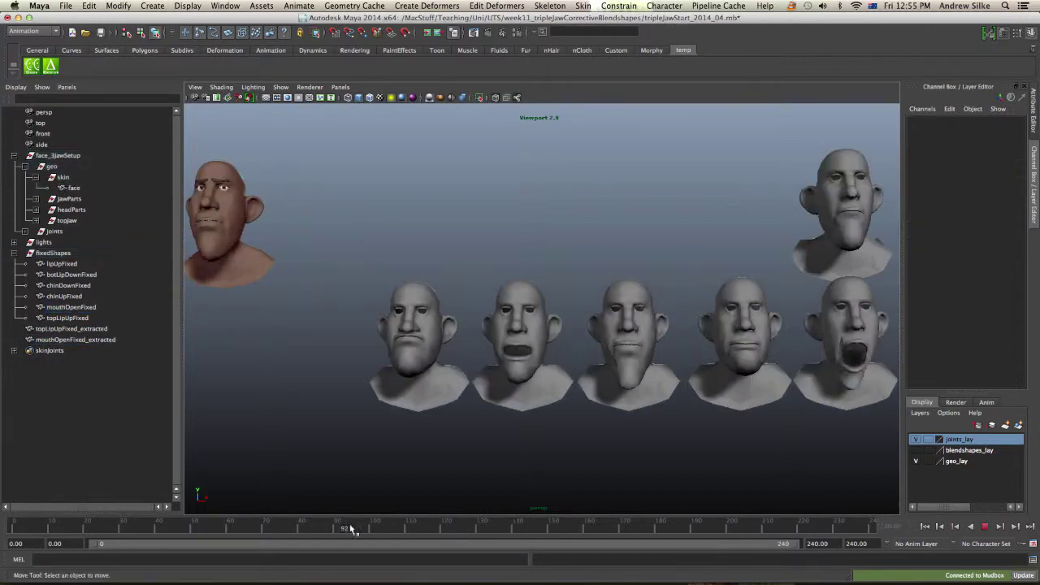
click(242, 210)
shift+click(720, 320)
click(50, 66)
drag(721, 346, 715, 219)
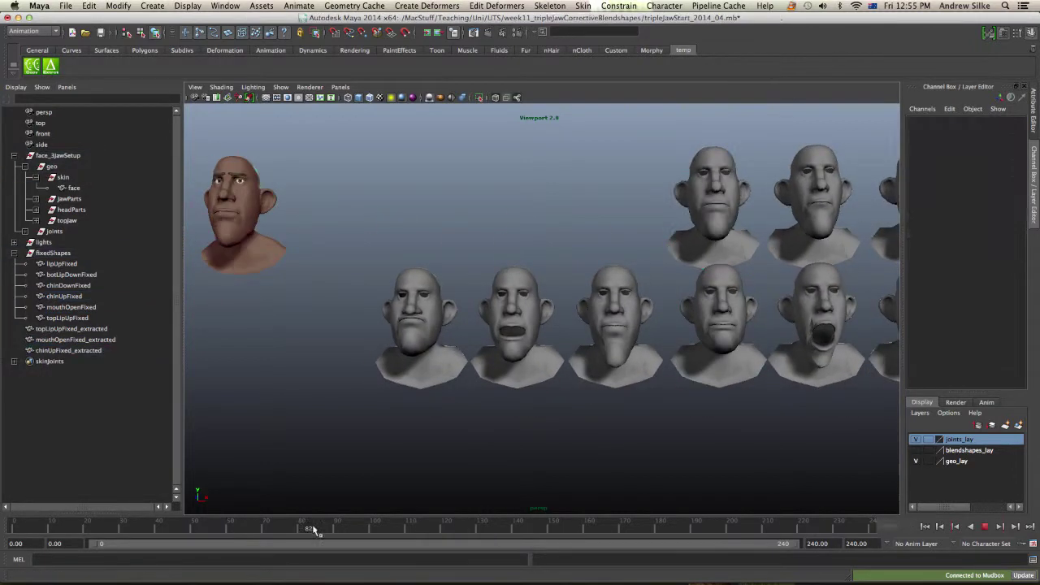
Extract the corrective shapes for chinDownFixed, botLipDownFixed and lipUpFixed at their matching poses, placing each result above its source head
shift+click(615, 320)
click(50, 66)
drag(376, 528, 660, 528)
click(239, 211)
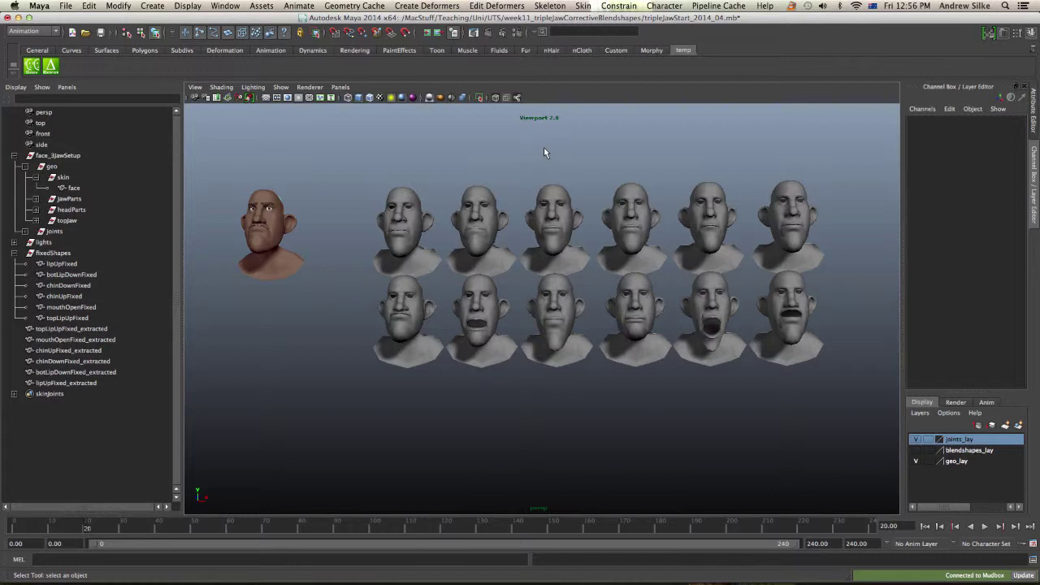
Hide the fixedShapes group holding the lower row of heads and collapse it in the scene hierarchy
drag(363, 172, 832, 221)
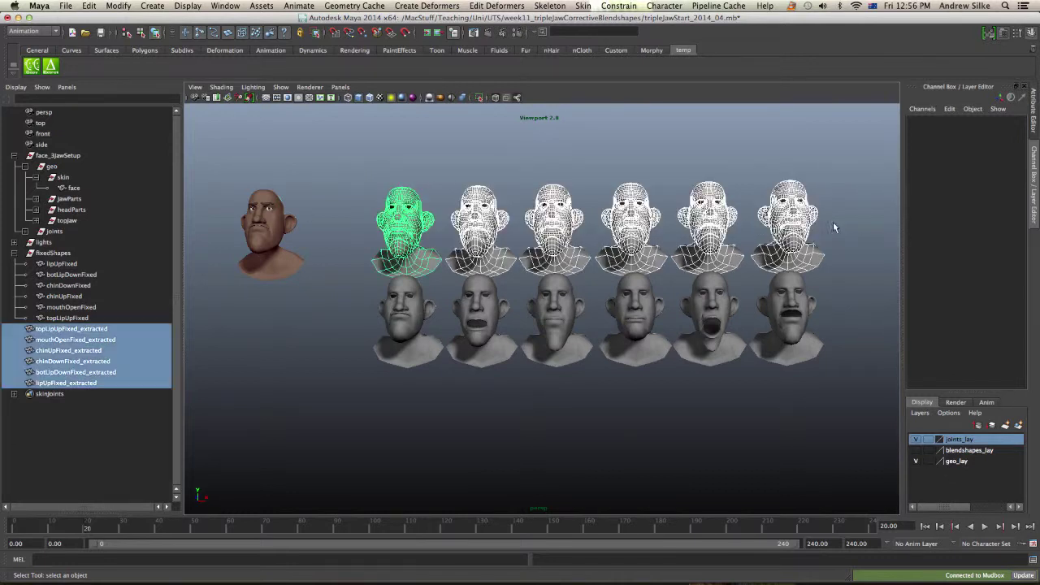
click(359, 294)
drag(361, 296, 810, 358)
click(91, 254)
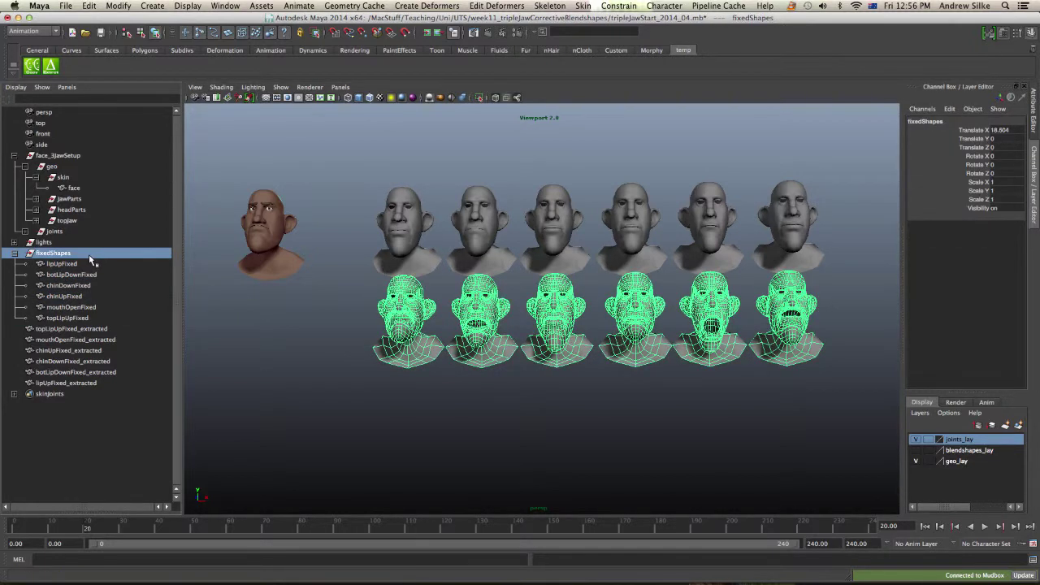
key(ctrl+h)
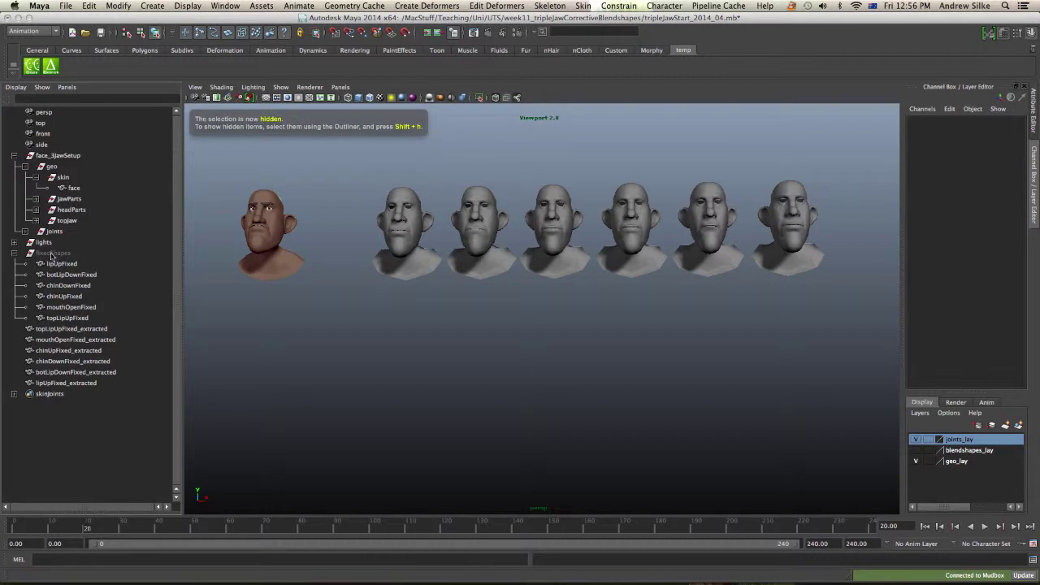
click(15, 253)
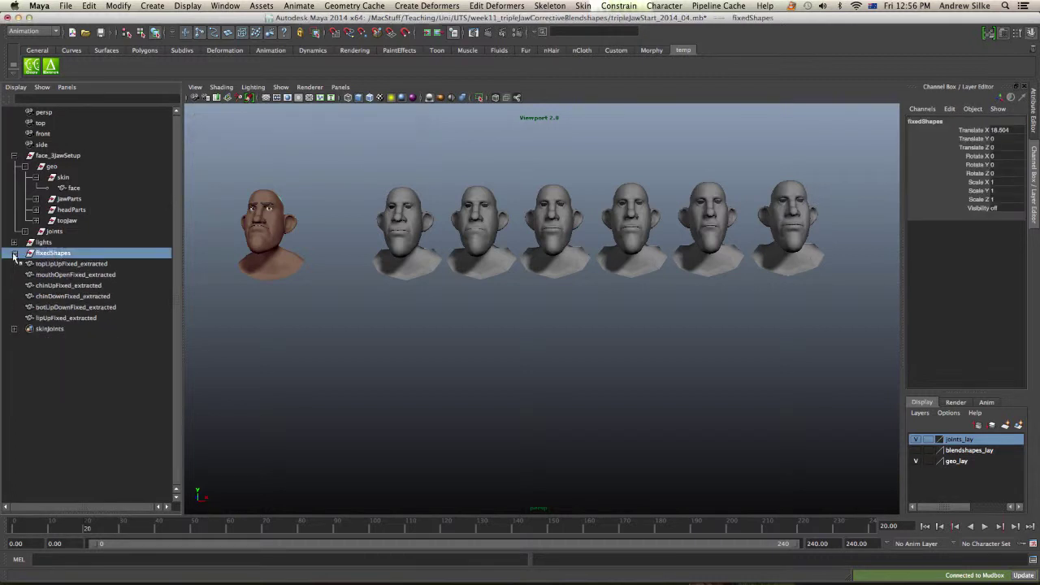
Group the six extracted meshes and name the group fixedAndExtracted
click(55, 264)
shift+click(73, 318)
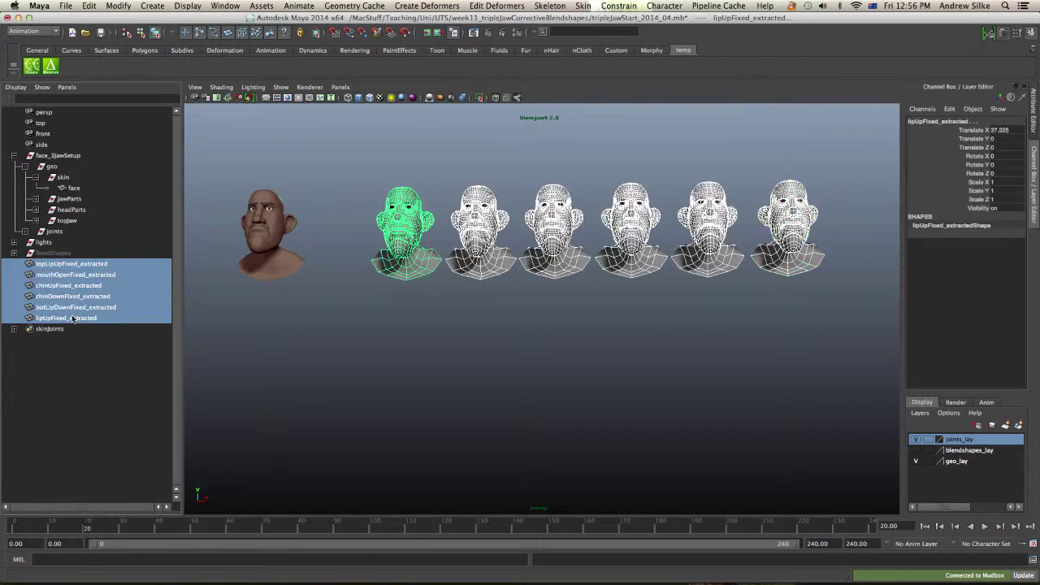
key(ctrl+g)
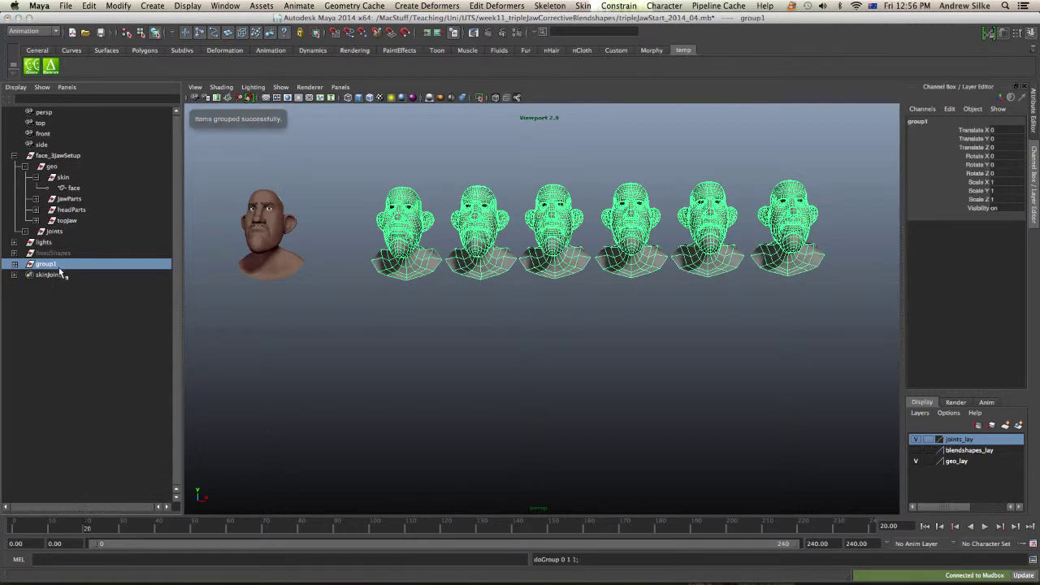
double_click(50, 264)
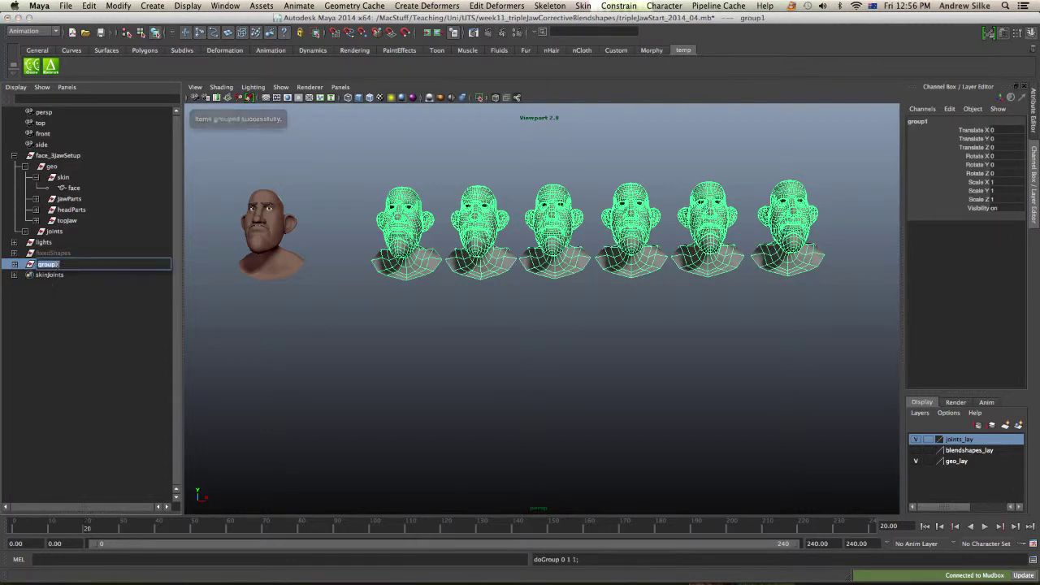
text(fixedAndExtracted)
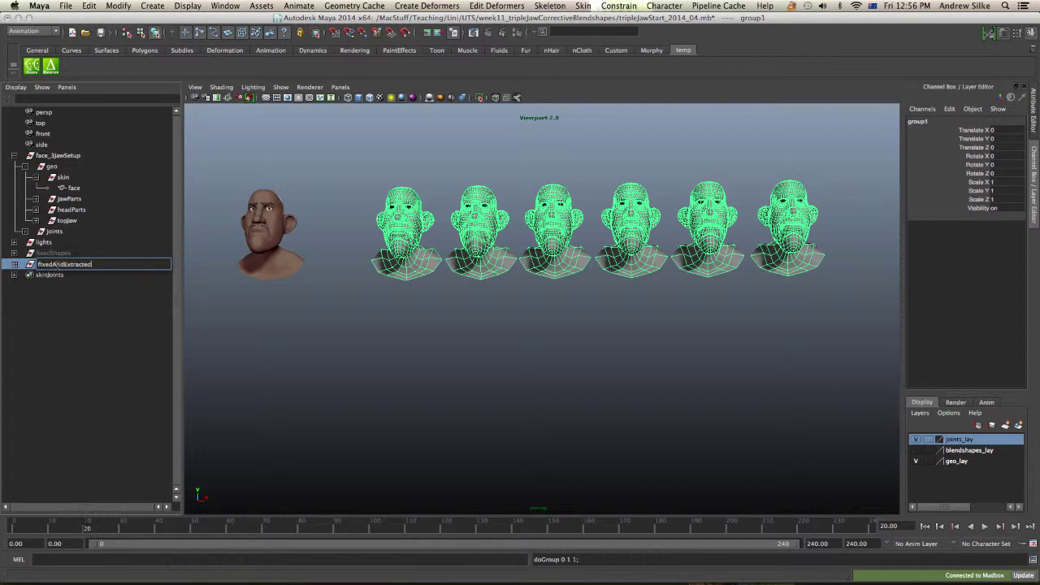
key(Return)
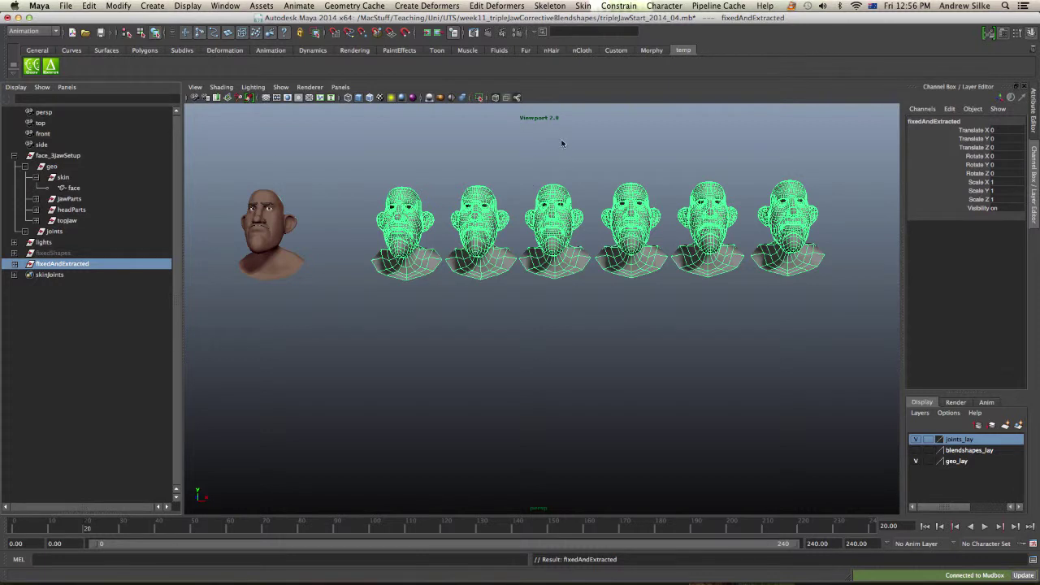
Create a blend shape on the skinned face from the six extracted heads, with deformation order Front of chain and Local origin
click(654, 156)
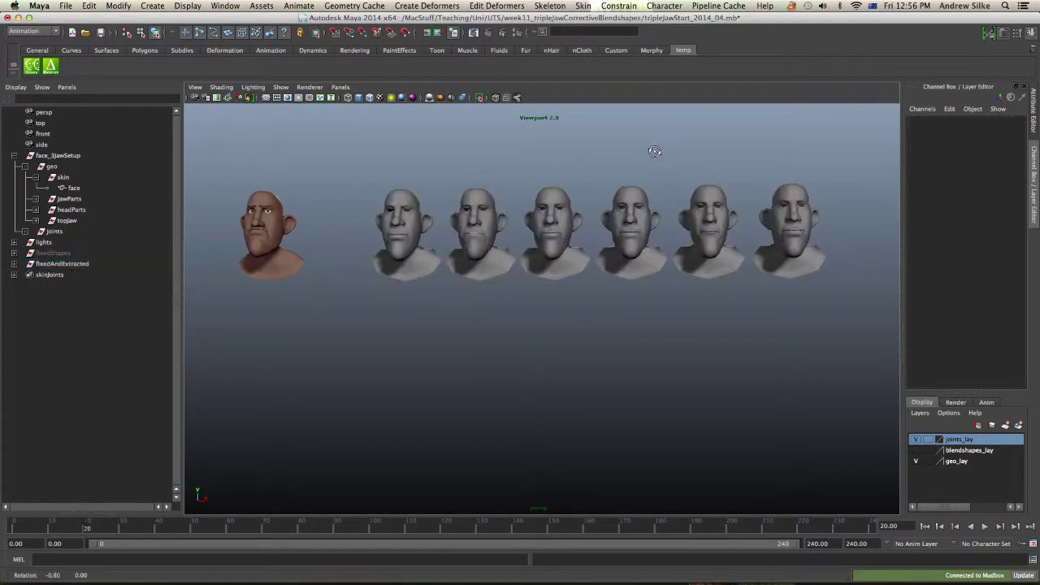
alt+drag(277, 264, 329, 210)
click(804, 213)
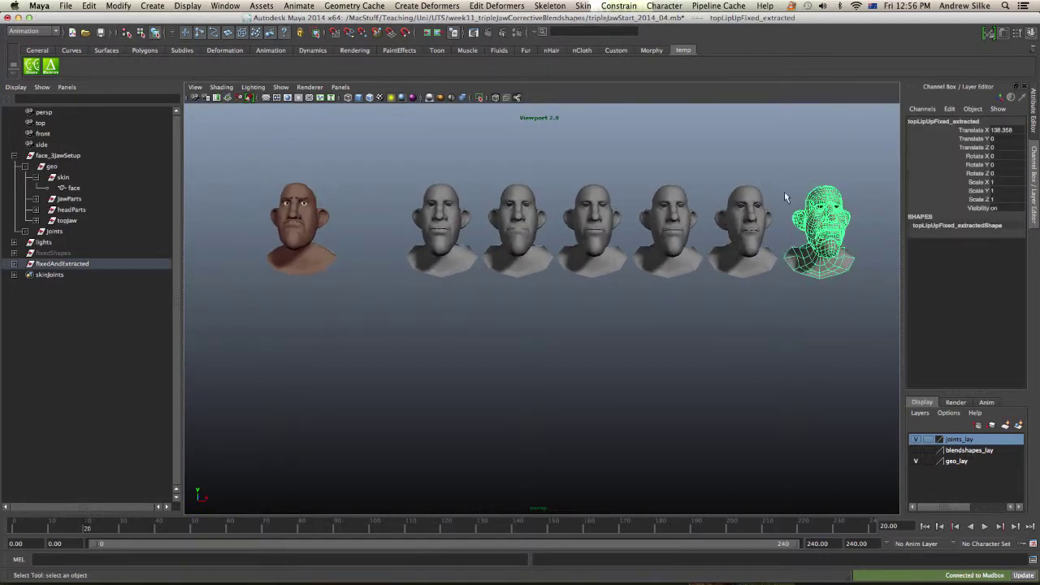
shift+click(744, 211)
shift+click(664, 203)
shift+click(590, 202)
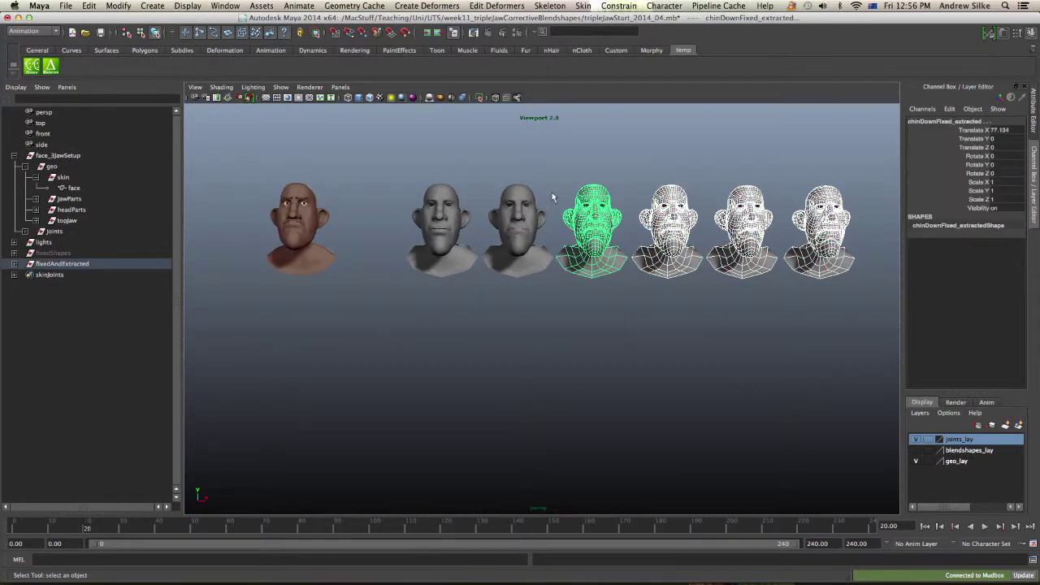
shift+click(513, 195)
shift+click(439, 187)
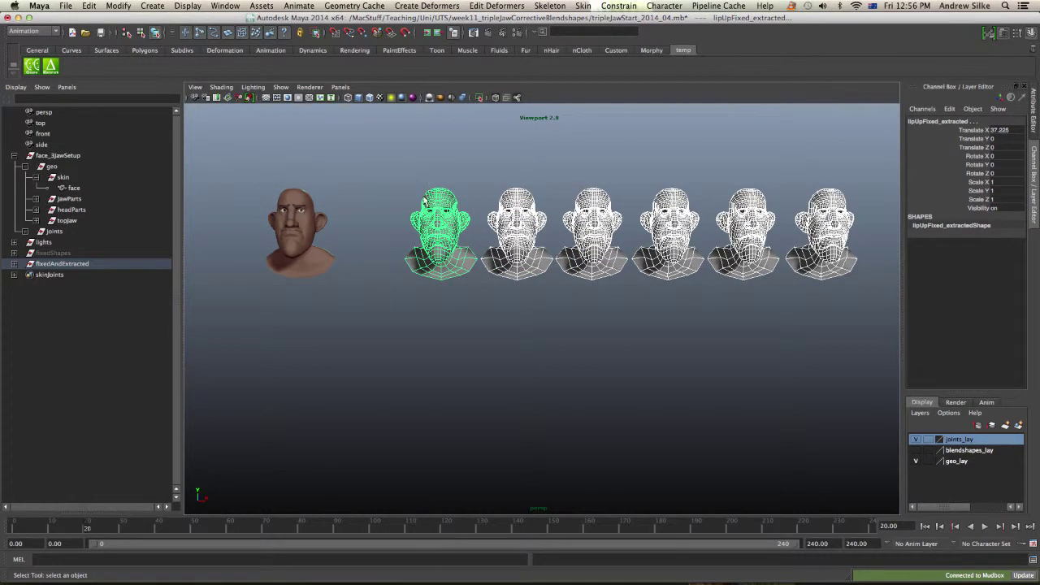
shift+click(332, 257)
key(space)
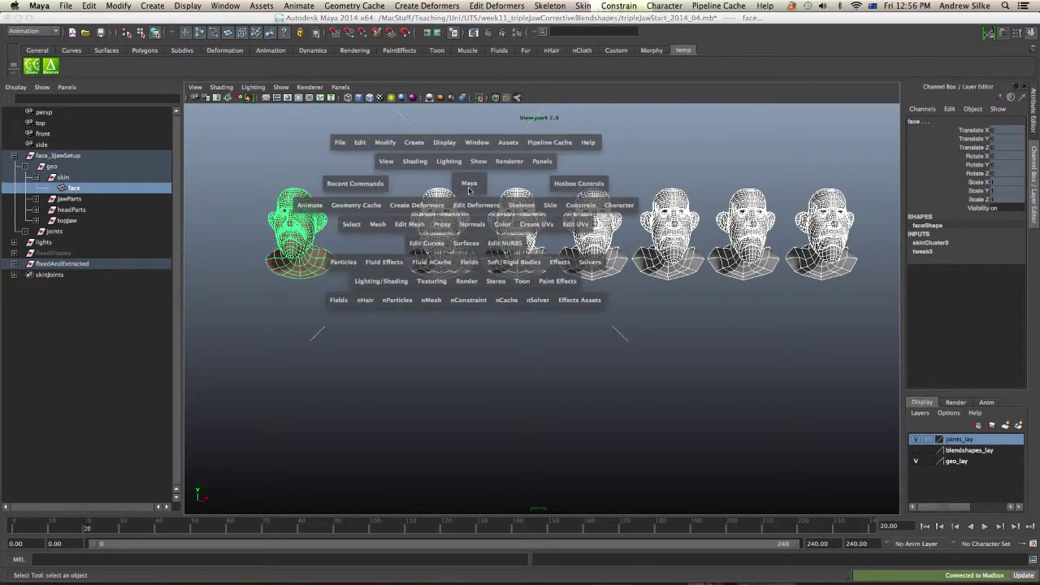
click(417, 208)
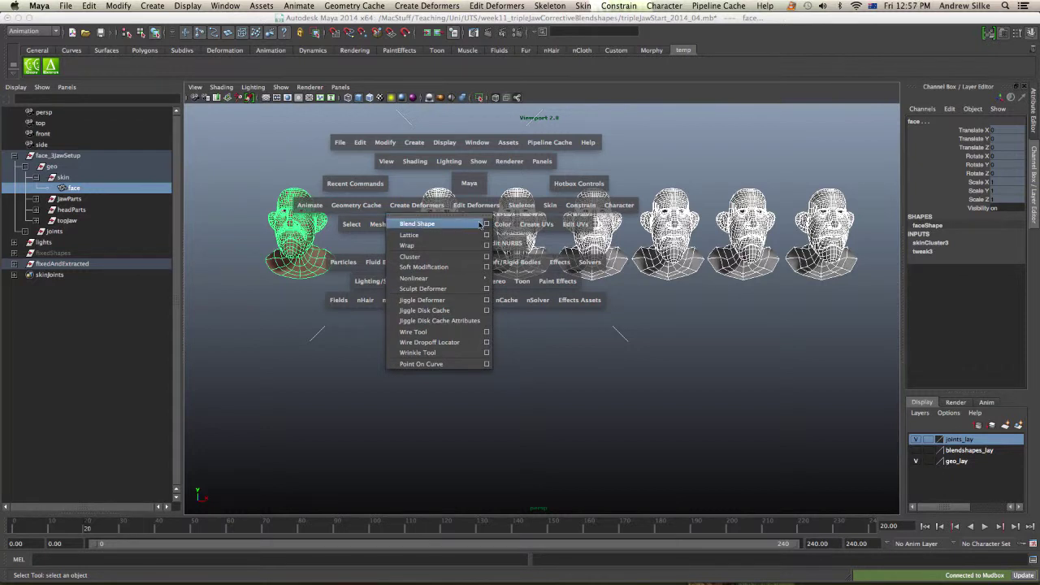
click(486, 224)
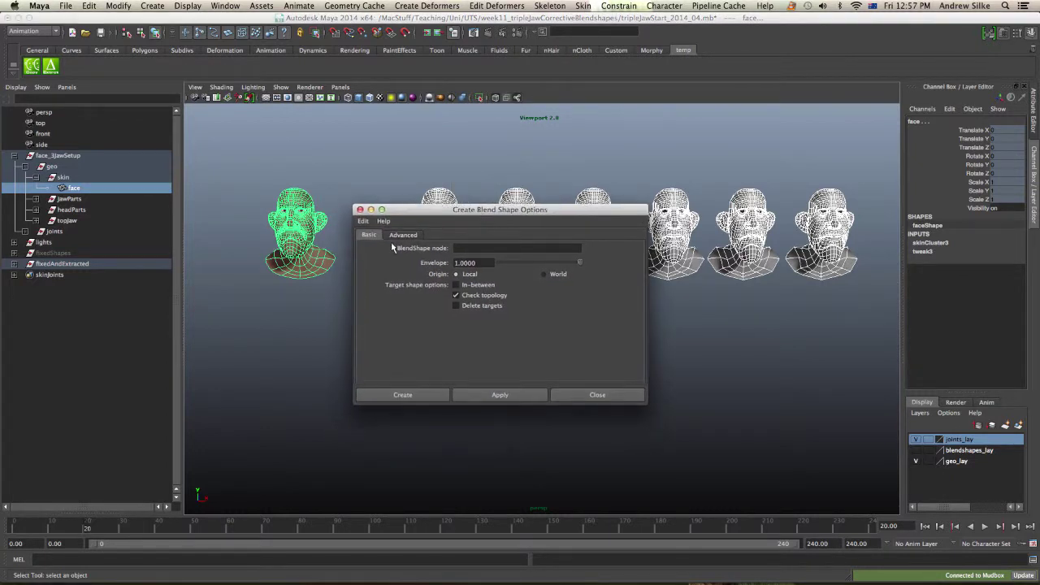
click(403, 235)
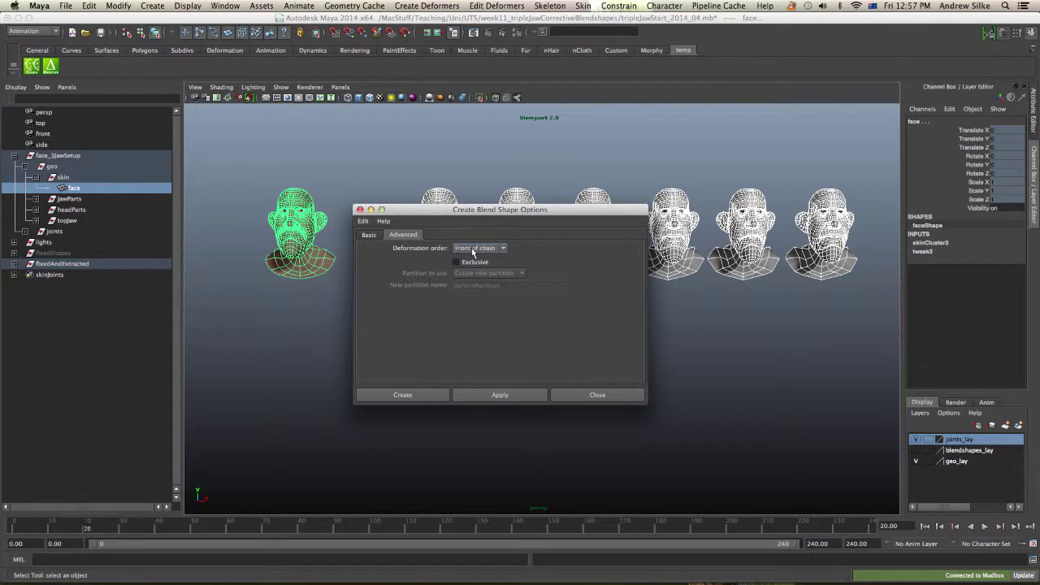
click(370, 235)
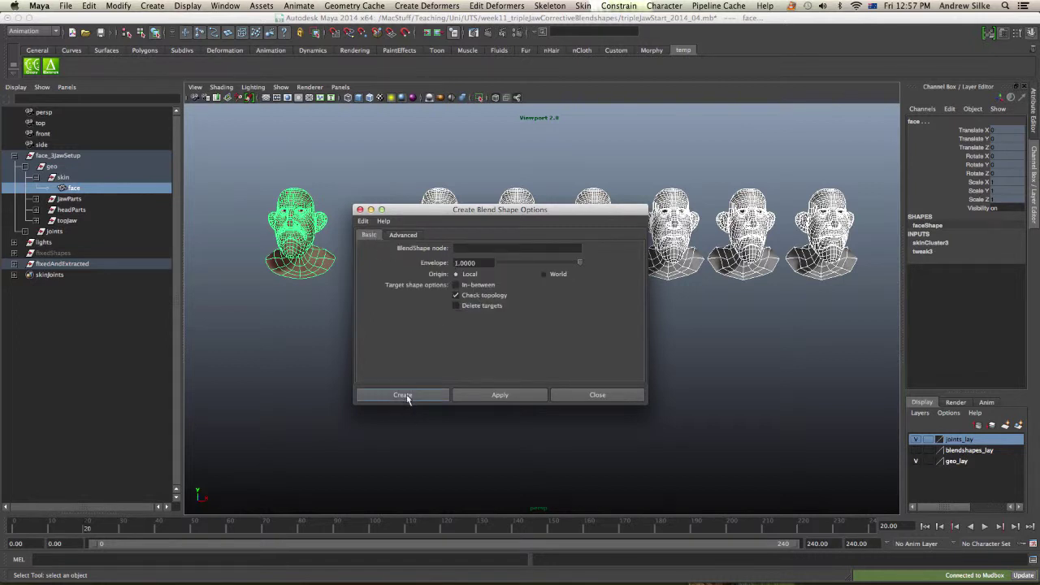
click(402, 395)
Reselect the skinned face, show the channels of its new blend shape input, and frame the face close up
click(306, 299)
key(5)
click(308, 270)
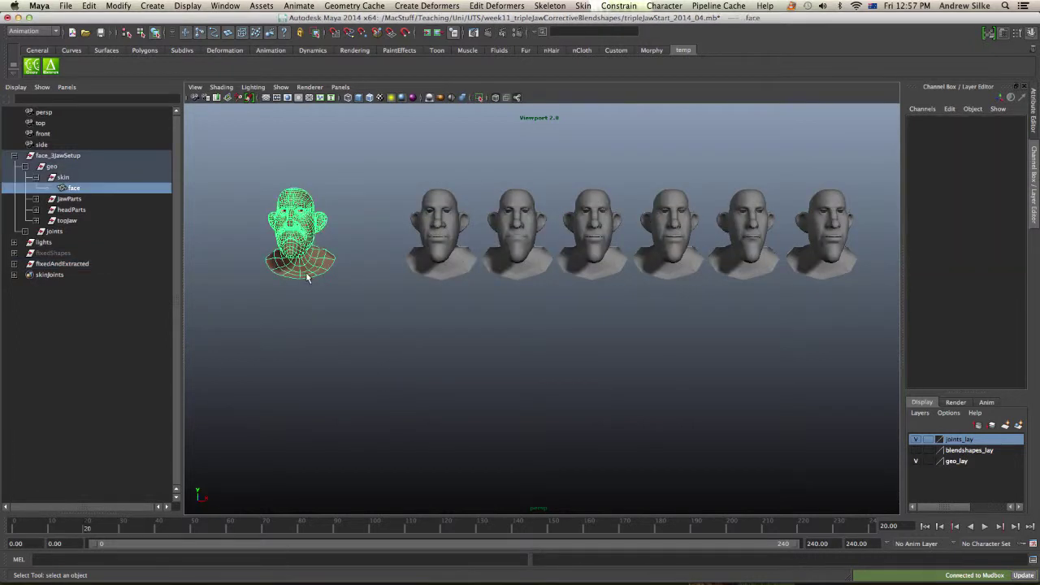
click(931, 252)
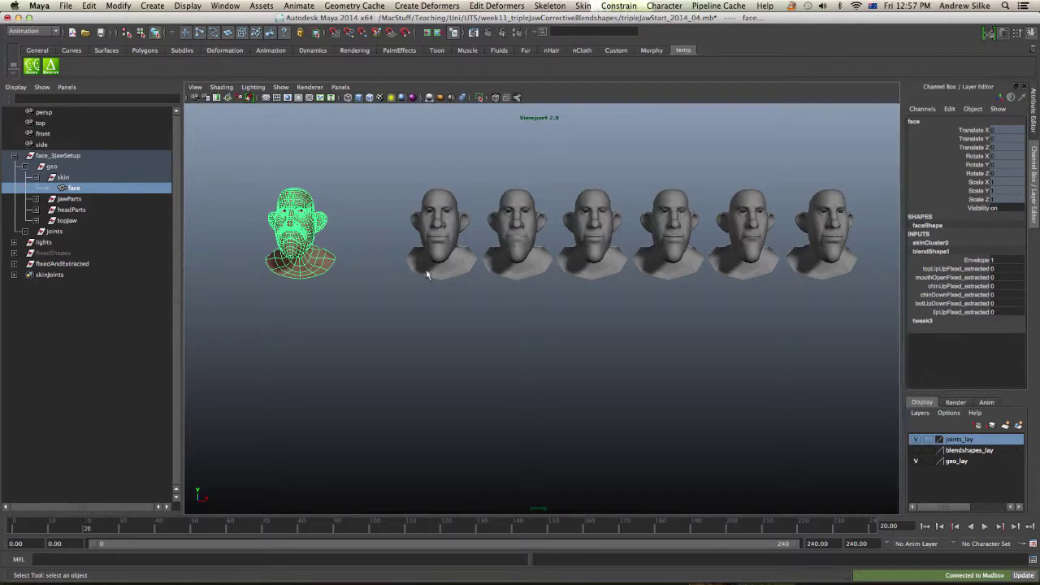
alt+right_drag(427, 274, 529, 274)
alt+middle_drag(450, 252, 479, 268)
alt+right_drag(479, 268, 486, 274)
key(f)
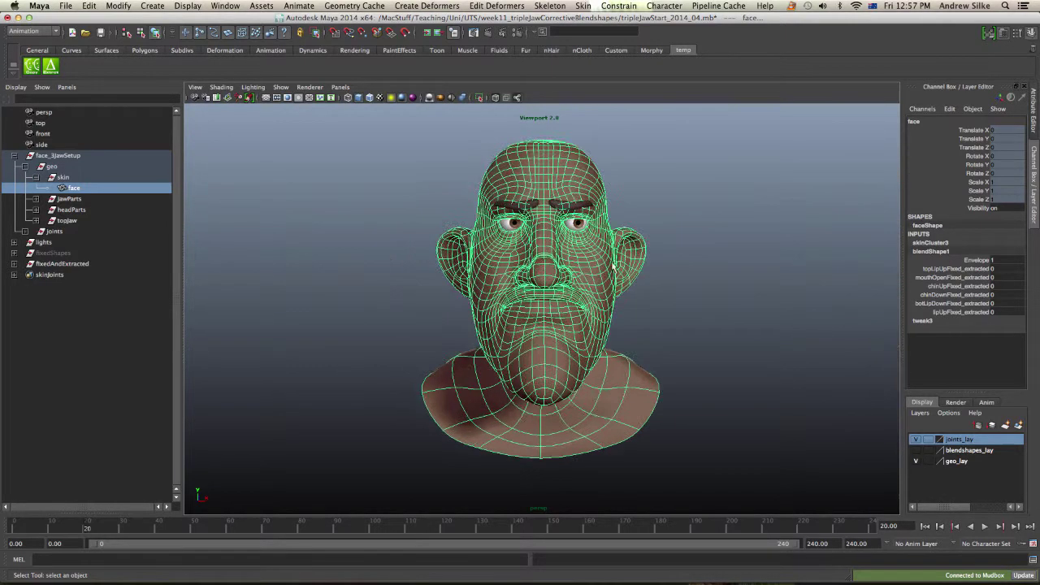
At frame 20, slide the lipUpFixed_extracted weight to 1 and back to 0 to test the lip correction
mouse_move(76, 529)
mouse_down()
mouse_move(12, 529)
mouse_move(87, 528)
mouse_up()
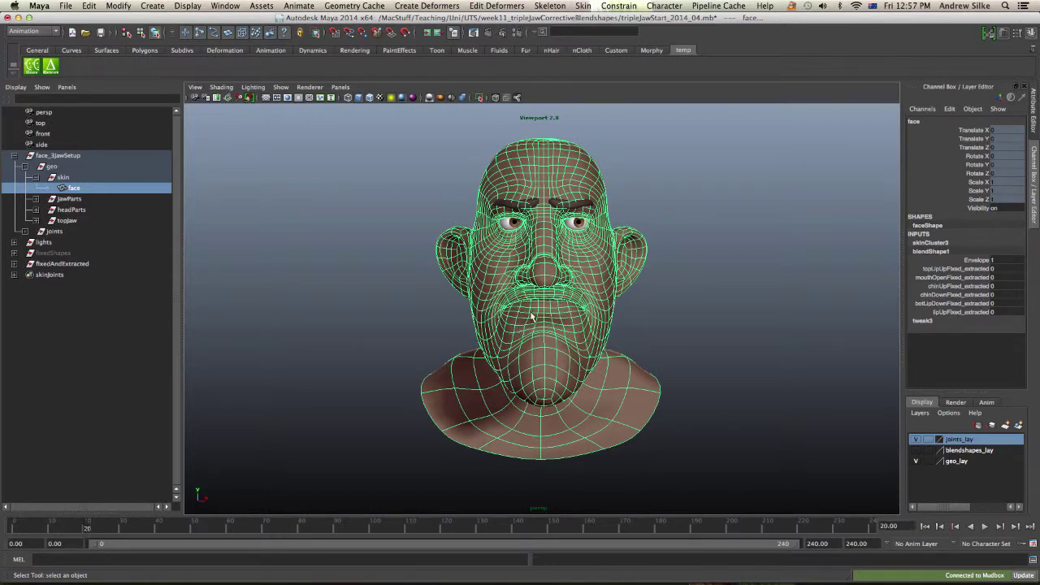
click(957, 313)
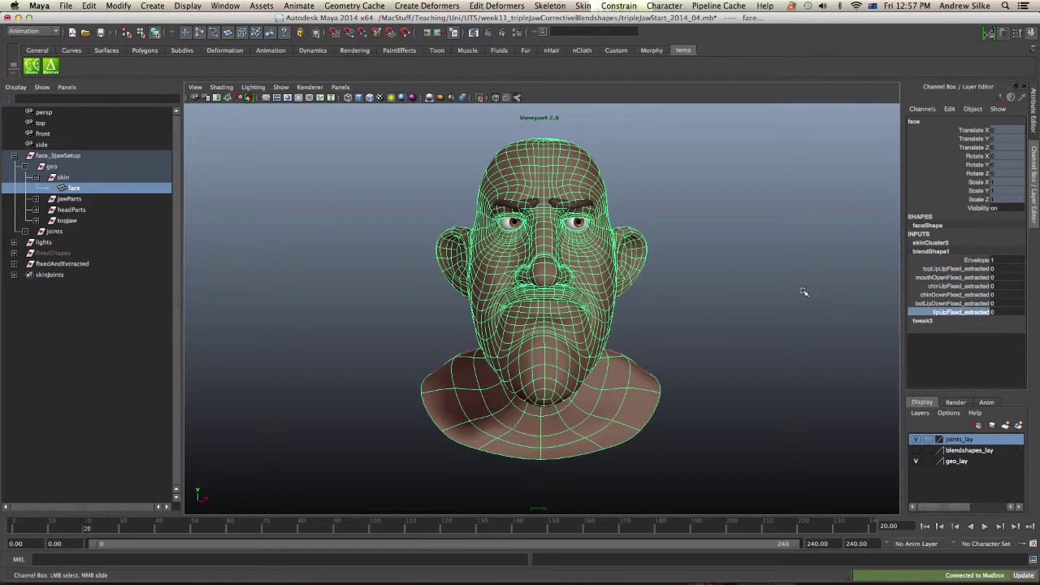
middle_drag(803, 291, 793, 284)
middle_drag(859, 287, 921, 295)
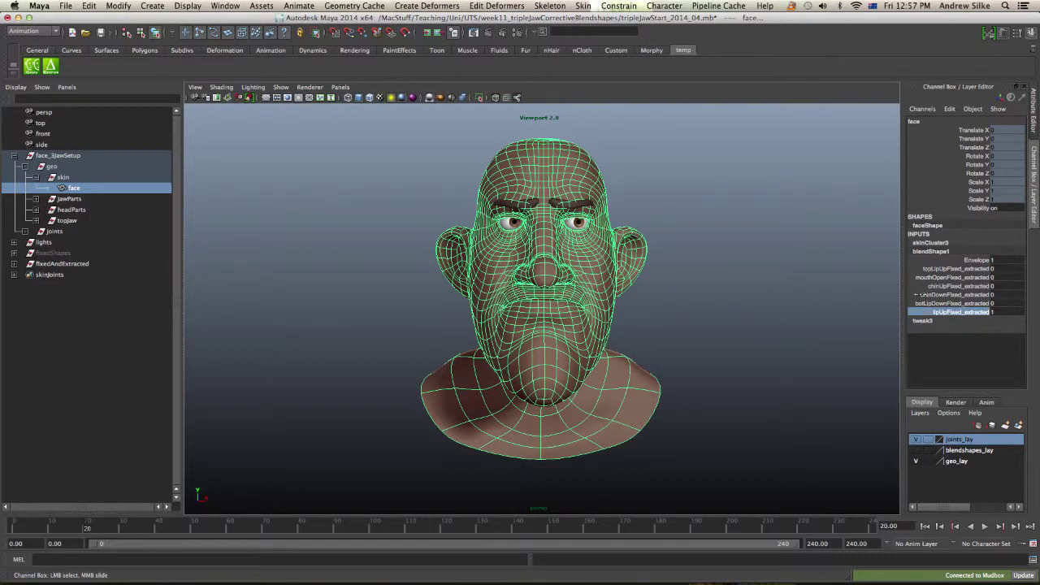
middle_drag(823, 291, 715, 288)
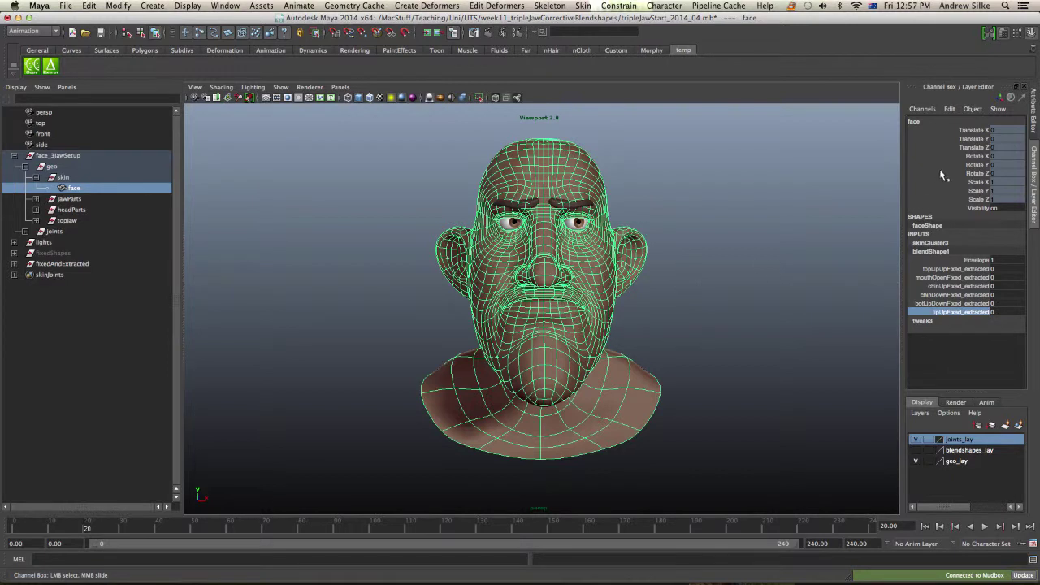
Select only the blend shape node to clear the wireframe, and compare lipUpFixed_extracted at 0 and 1 from several angles
click(949, 109)
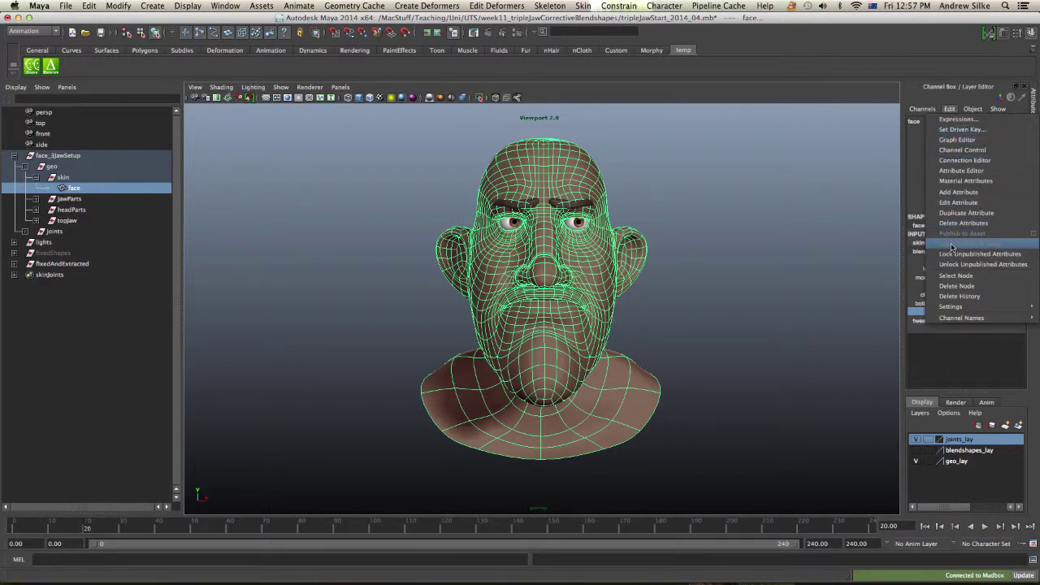
click(955, 275)
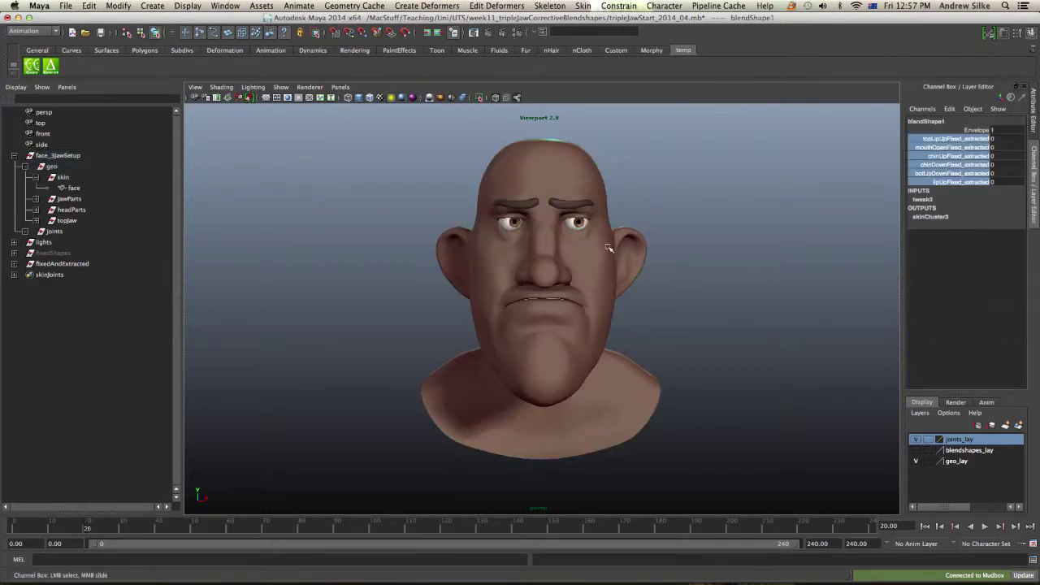
click(965, 183)
middle_drag(665, 210, 733, 205)
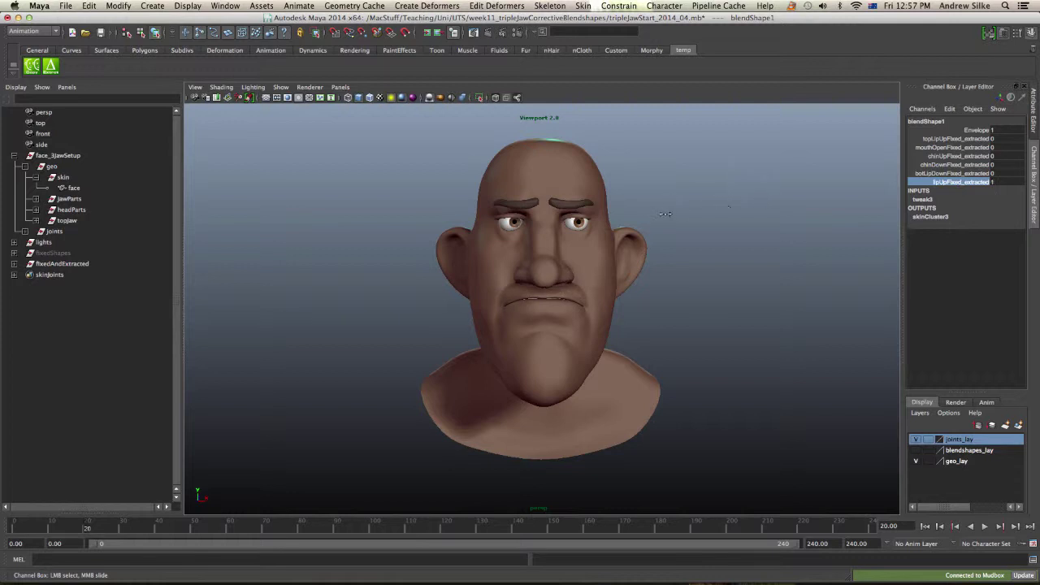
middle_drag(665, 214, 828, 206)
alt+drag(696, 233, 742, 206)
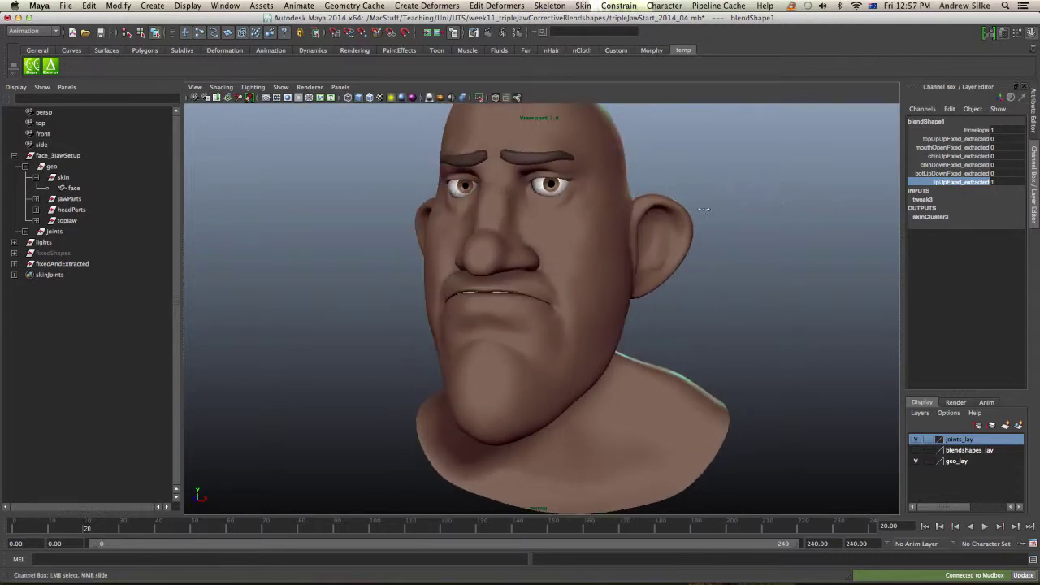
middle_drag(704, 210, 878, 218)
alt+drag(637, 213, 662, 214)
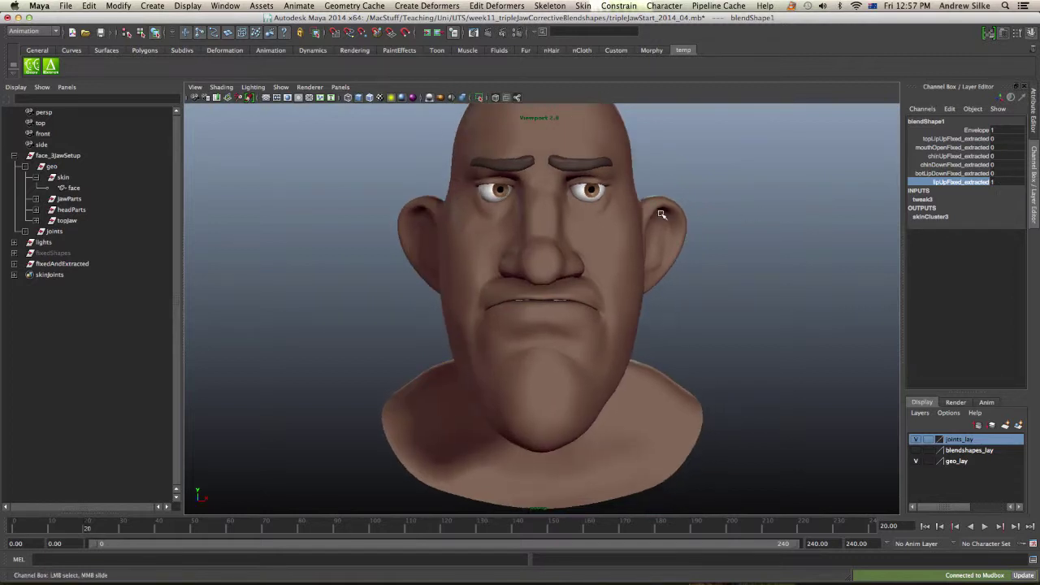
middle_drag(661, 213, 431, 209)
Go to the chin-up pose at frame 60 and compare chinUpFixed_extracted at 0 and 1 from the front and side
click(156, 531)
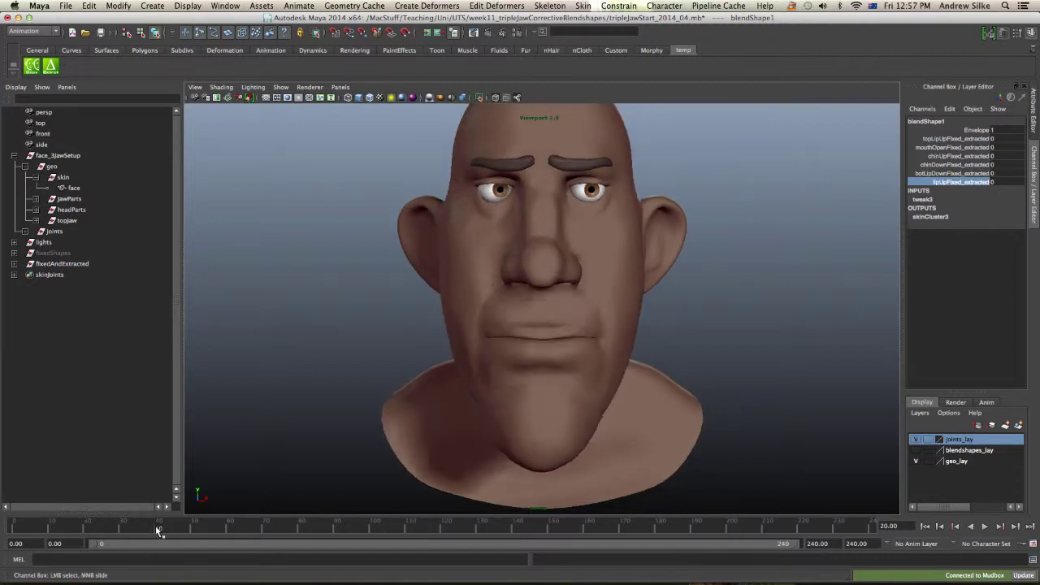
alt+drag(418, 412, 414, 403)
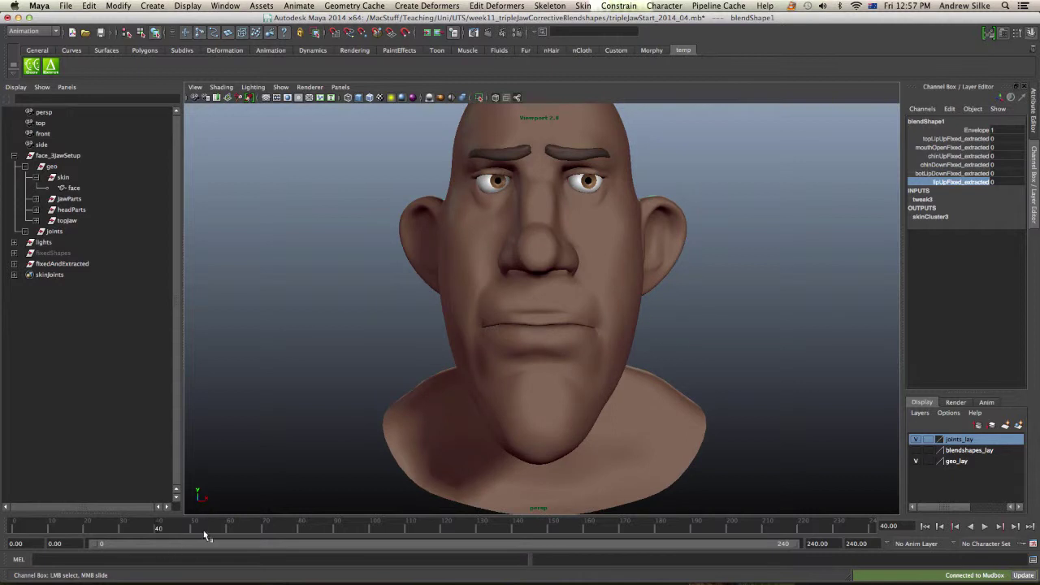
key(alt+v)
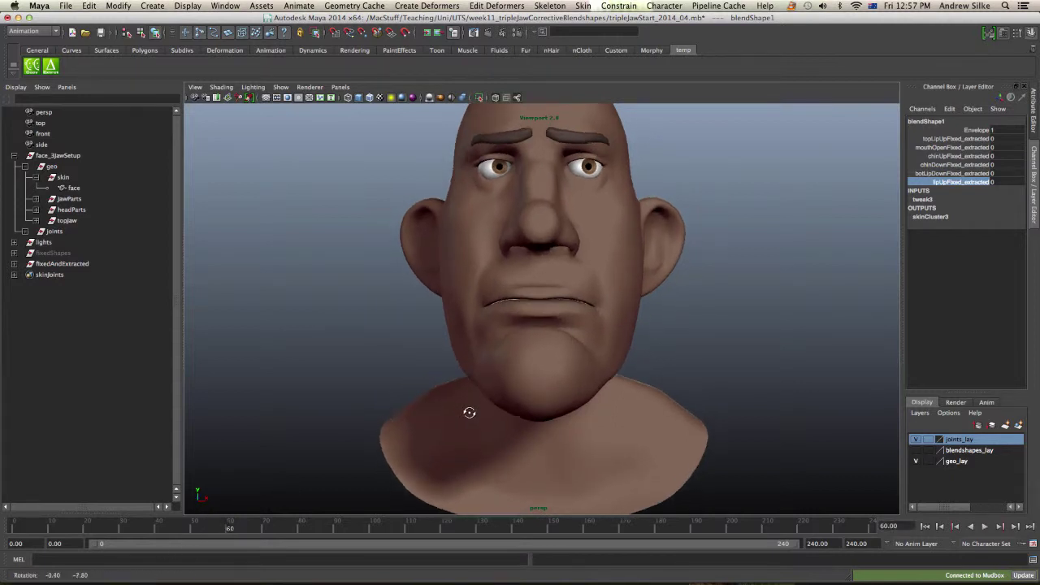
key(alt+v)
click(960, 156)
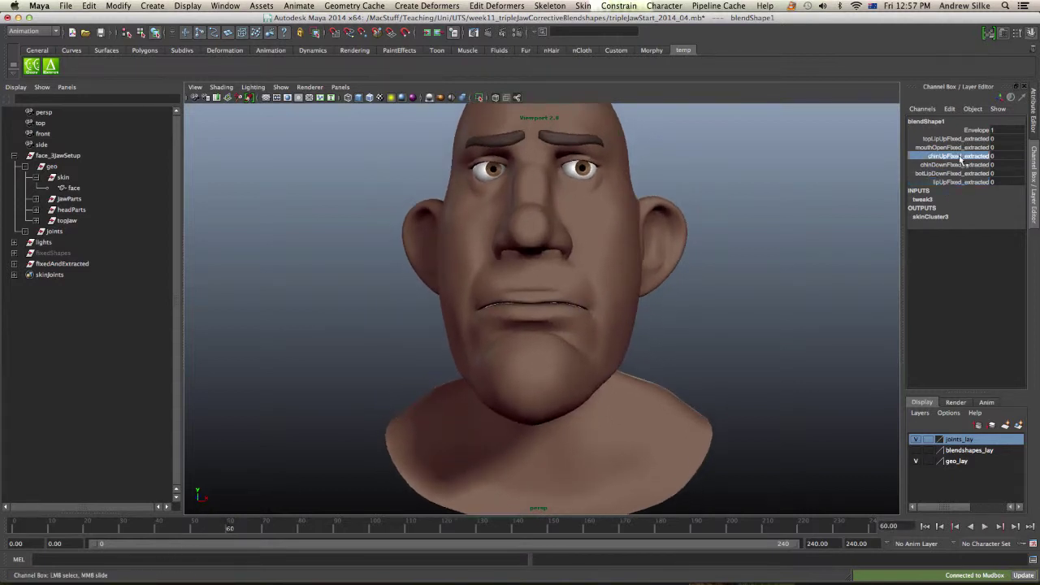
middle_drag(656, 184, 709, 196)
middle_drag(631, 201, 716, 203)
alt+drag(658, 311, 758, 321)
middle_drag(759, 321, 641, 329)
alt+drag(641, 330, 702, 328)
middle_drag(733, 345, 806, 340)
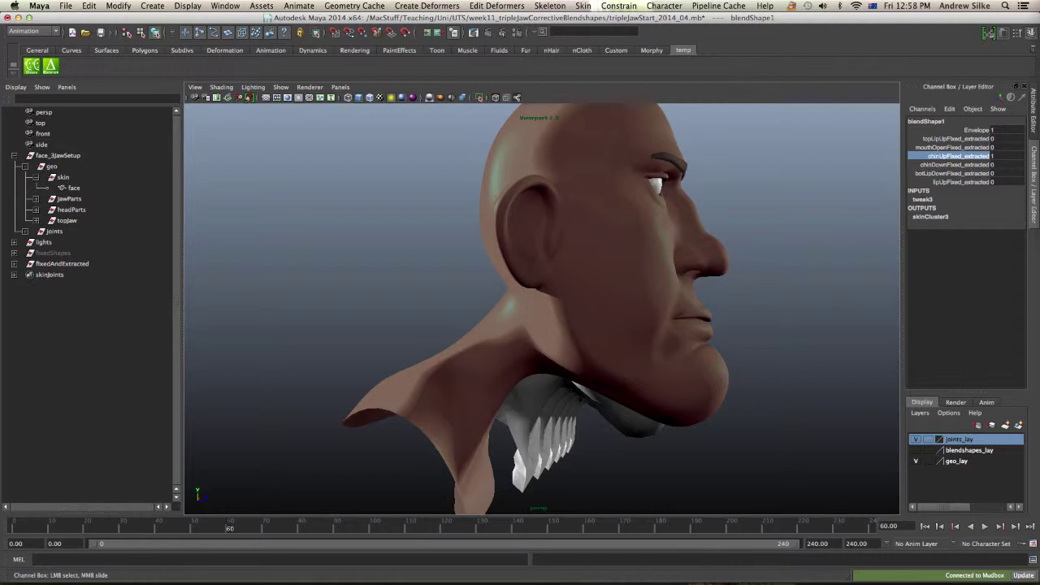
middle_drag(807, 340, 696, 345)
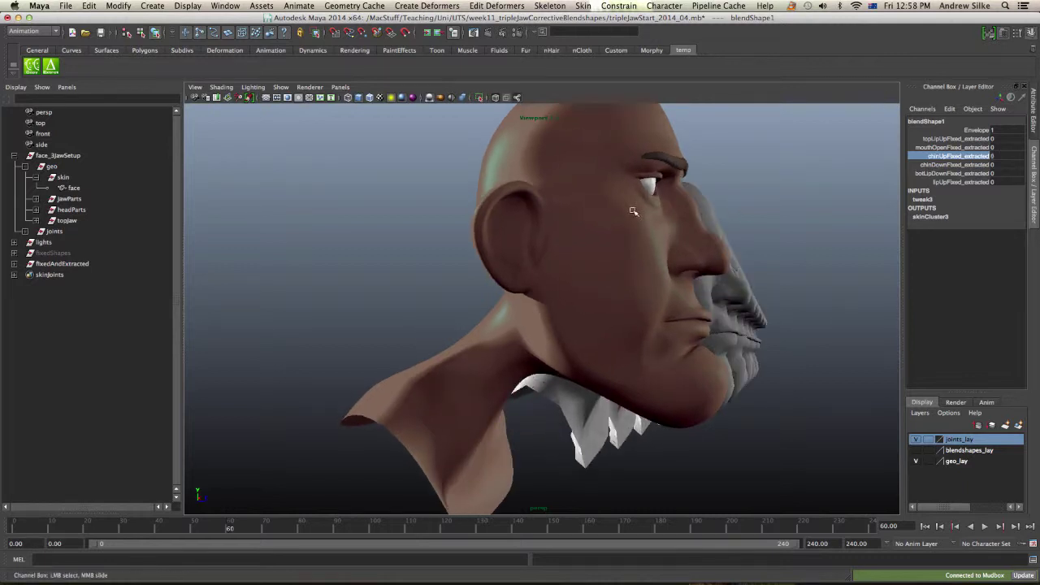
Scrub to the chin-down pose at frame 100 and slide the chinDownFixed_extracted weight up and back to 0 to check it
alt+drag(634, 212, 675, 208)
drag(297, 531, 373, 531)
alt+drag(622, 379, 596, 350)
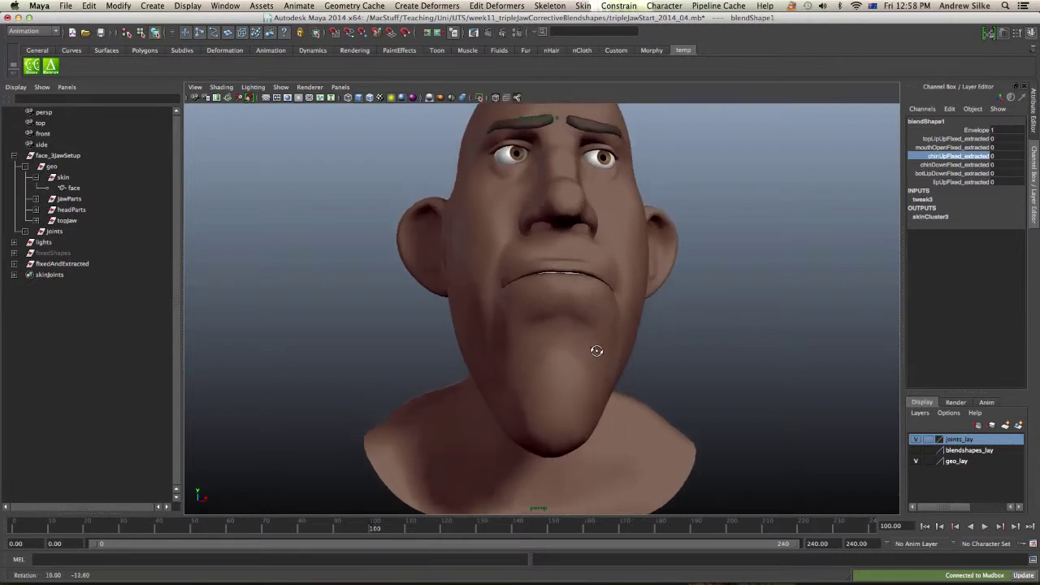
click(973, 166)
middle_drag(651, 201, 735, 213)
mouse_move(731, 213)
alt+mouse_down()
mouse_move(705, 215)
mouse_move(719, 223)
alt+mouse_up()
scroll(736, 225, down, 1)
middle_drag(747, 227, 600, 226)
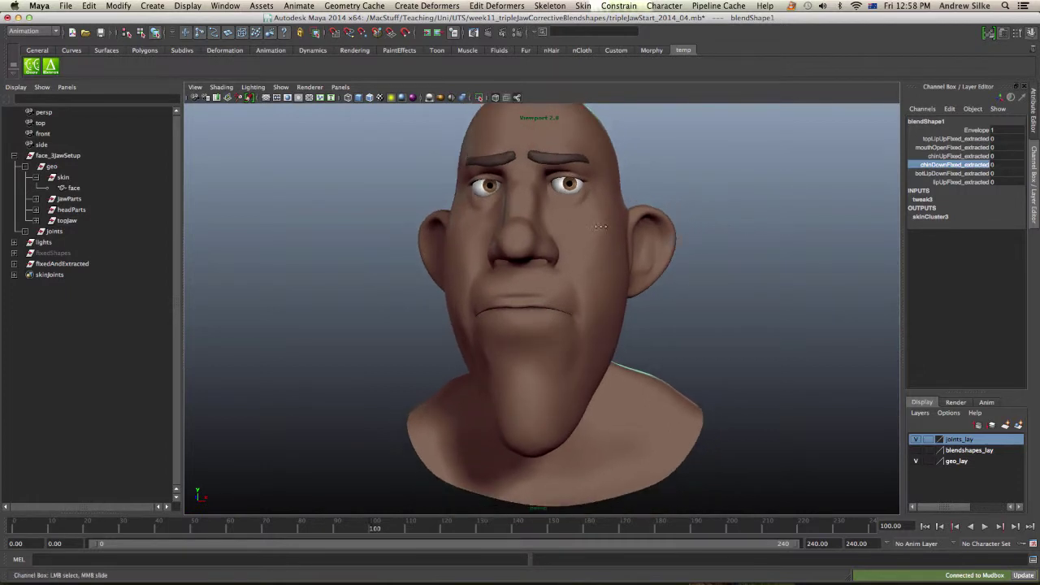
Scrub to the open-mouth pose at frame 140 and compare mouthOpenFixed_extracted at 0 and 1 around the mouth and jaw
alt+drag(600, 227, 490, 336)
drag(422, 521, 517, 532)
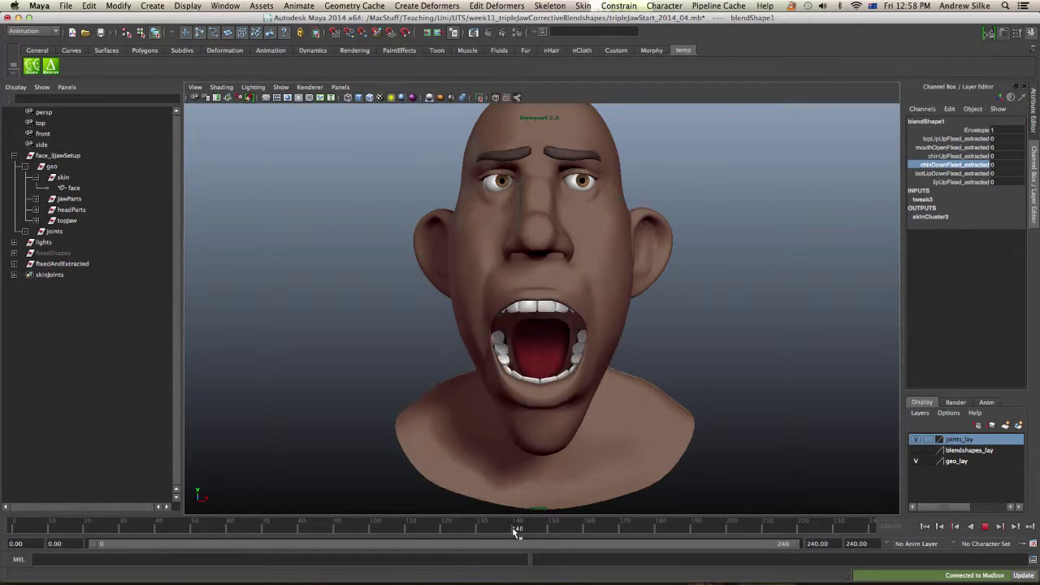
click(963, 147)
middle_drag(577, 230, 629, 232)
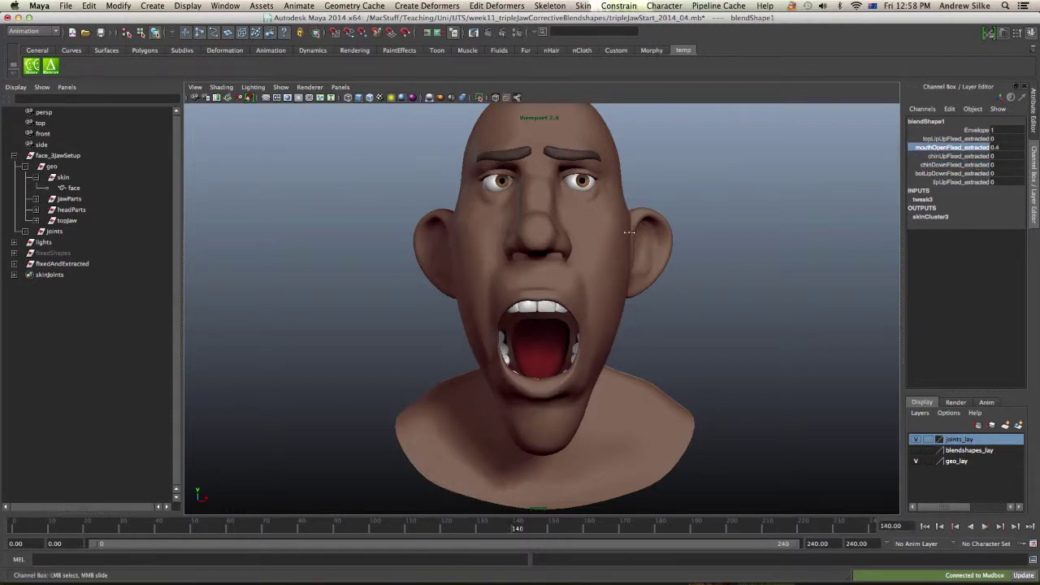
alt+drag(682, 241, 810, 248)
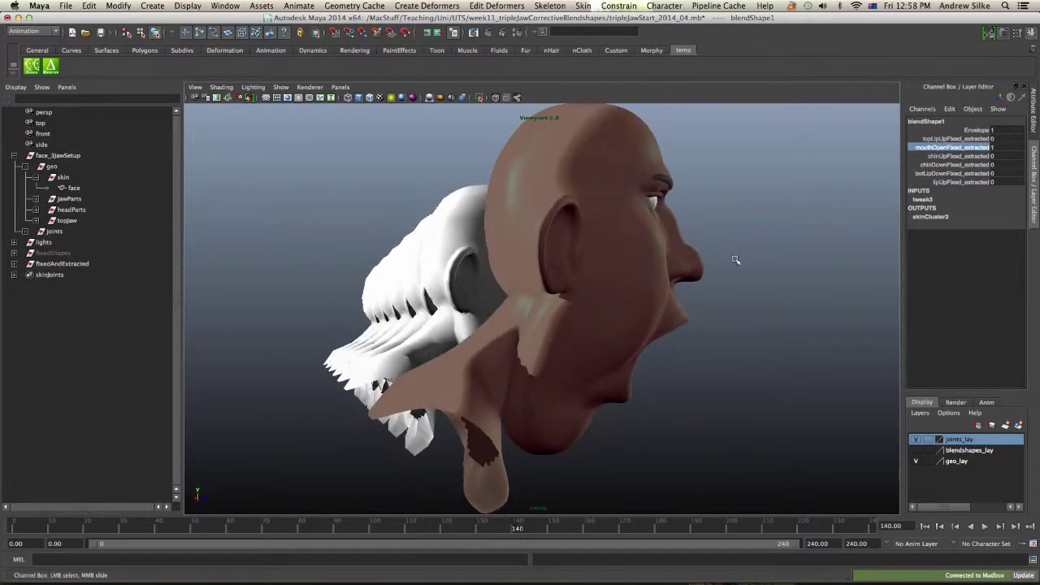
alt+drag(738, 260, 660, 293)
alt+right_drag(661, 293, 775, 308)
alt+drag(774, 308, 659, 301)
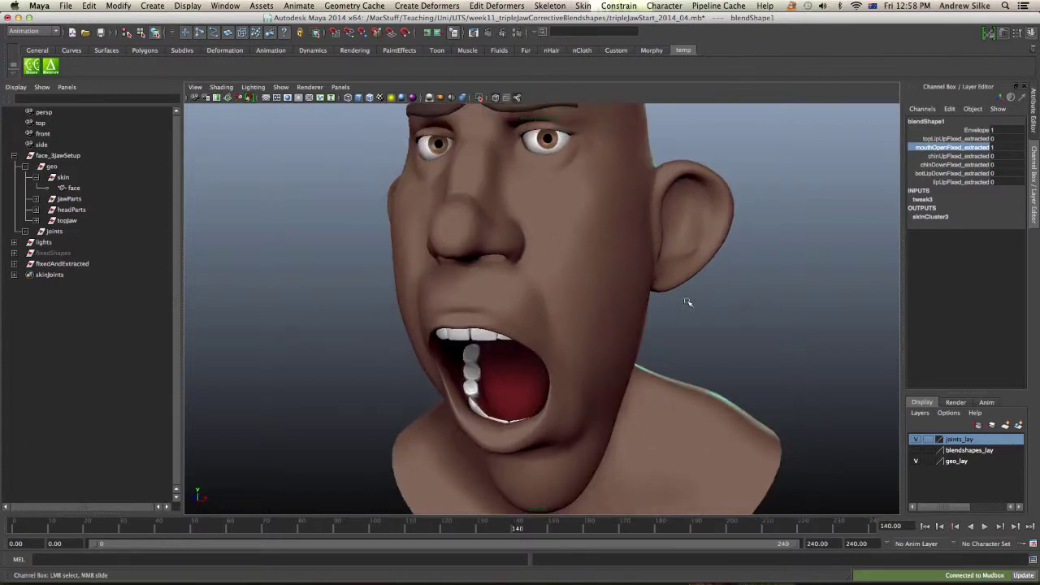
middle_drag(603, 465, 655, 371)
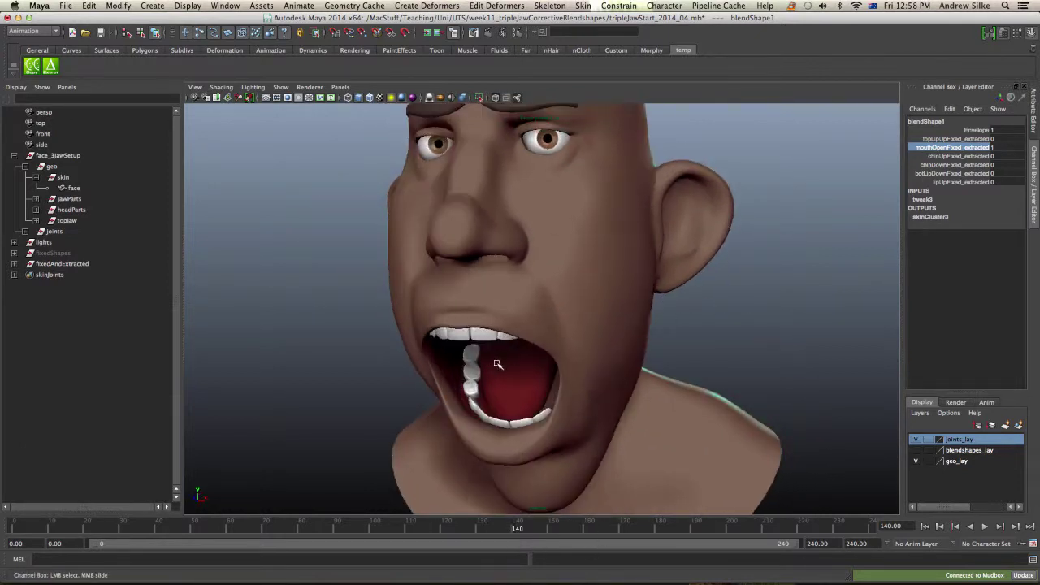
Go to the bottom-lip-down pose at frame 180 and slide the botLipDownFixed_extracted weight up and back to 0 to check the lower lip
click(654, 525)
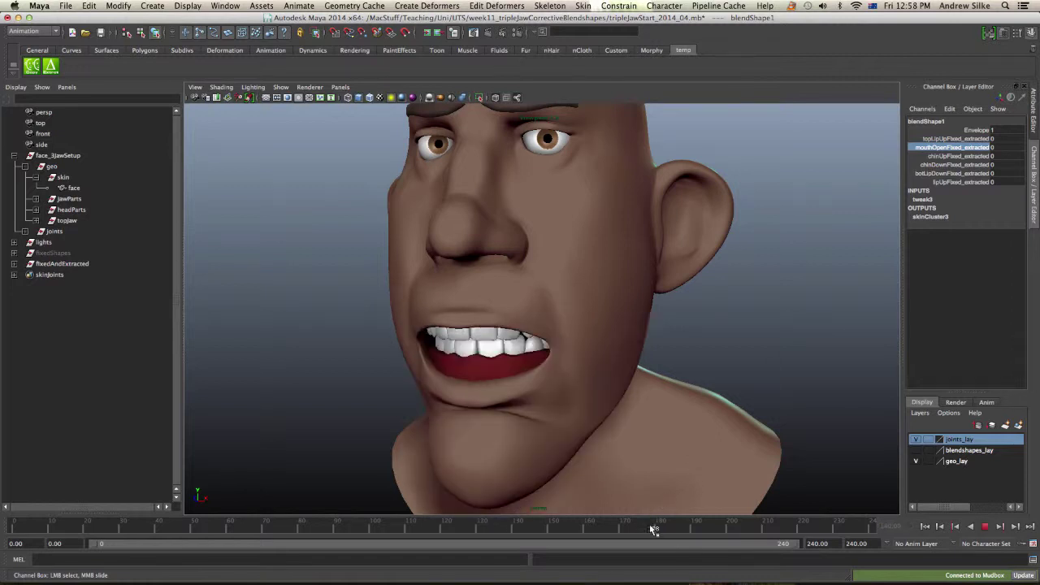
alt+drag(650, 488, 637, 406)
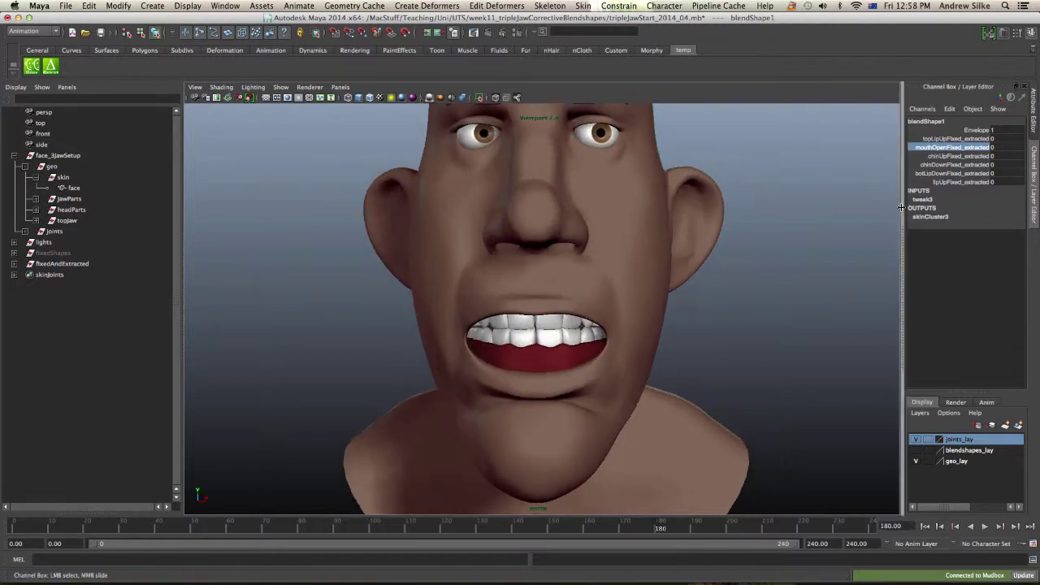
click(954, 174)
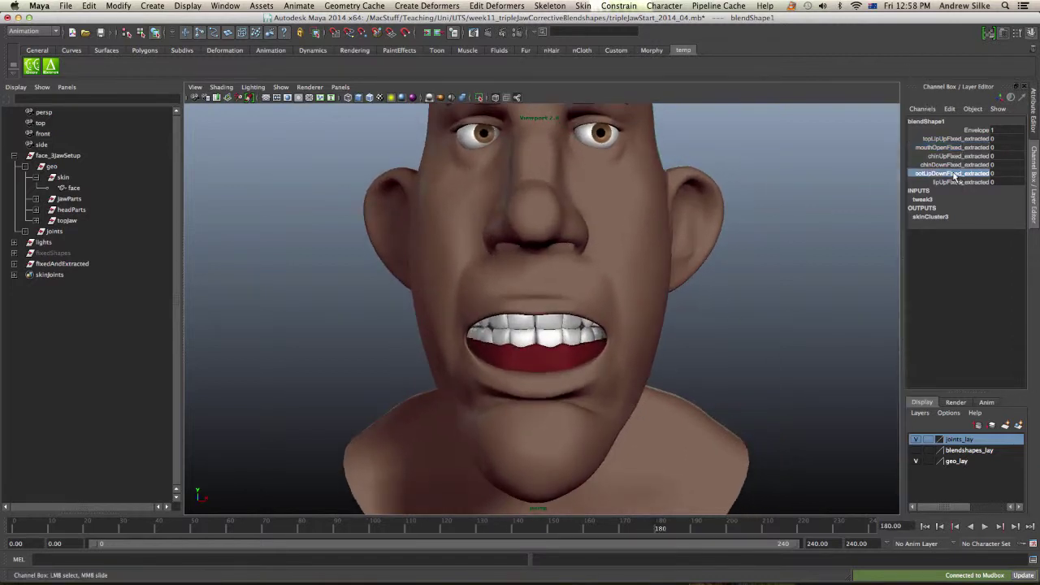
middle_drag(696, 171, 774, 179)
alt+drag(817, 364, 710, 334)
middle_drag(710, 334, 485, 313)
alt+drag(485, 313, 573, 331)
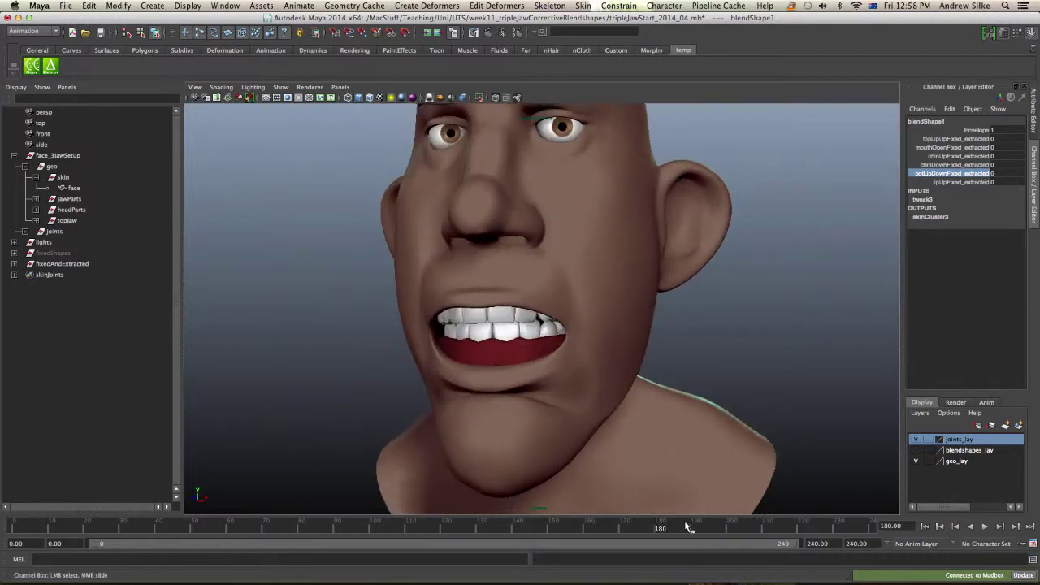
Scrub to the top-lip-up pose at frame 220 and compare topLipUpFixed_extracted at 1 and 0 from several angles
drag(686, 527, 802, 530)
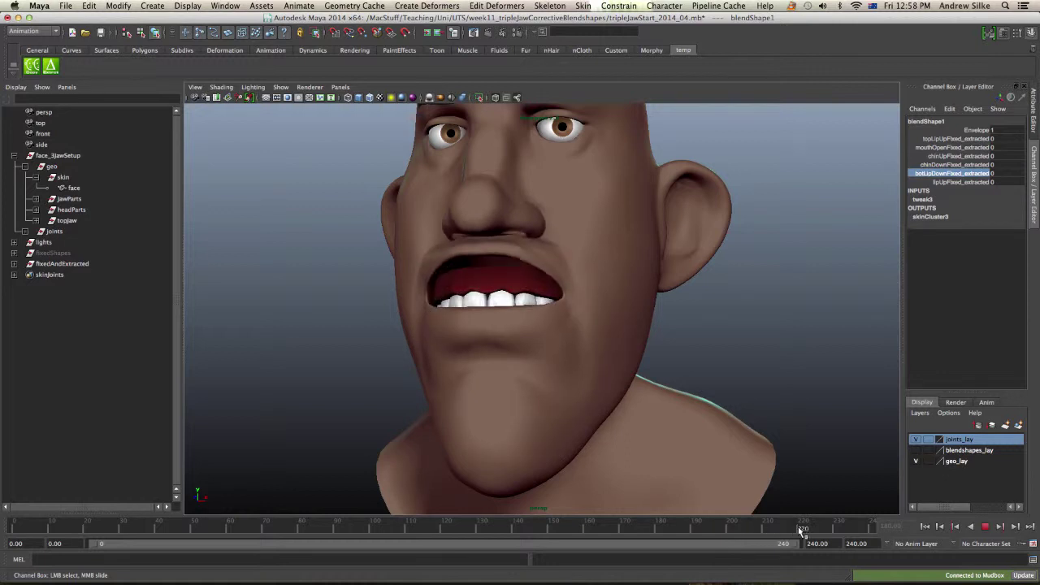
alt+drag(654, 329, 667, 299)
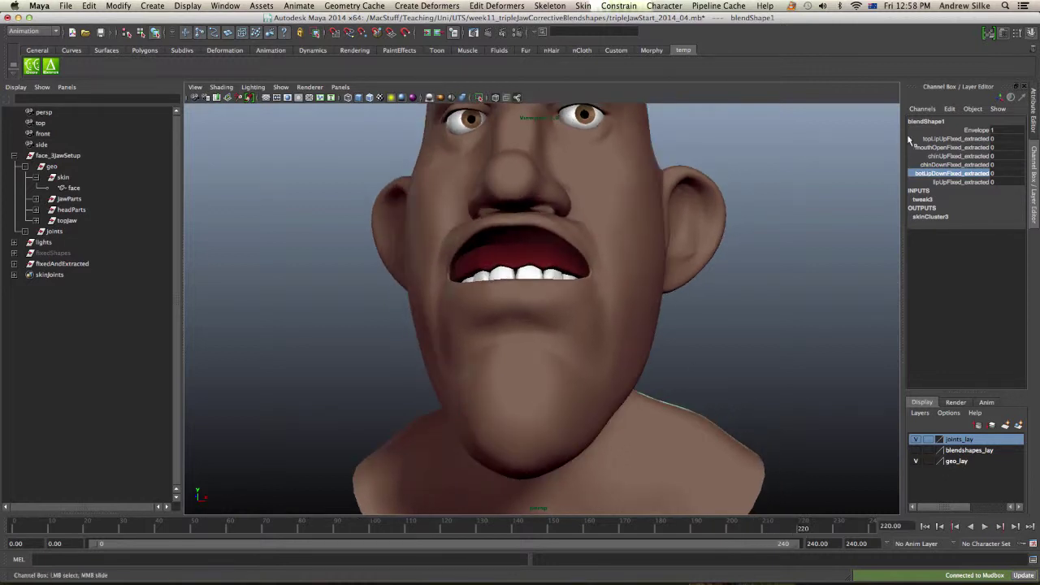
click(957, 139)
alt+drag(624, 146, 626, 179)
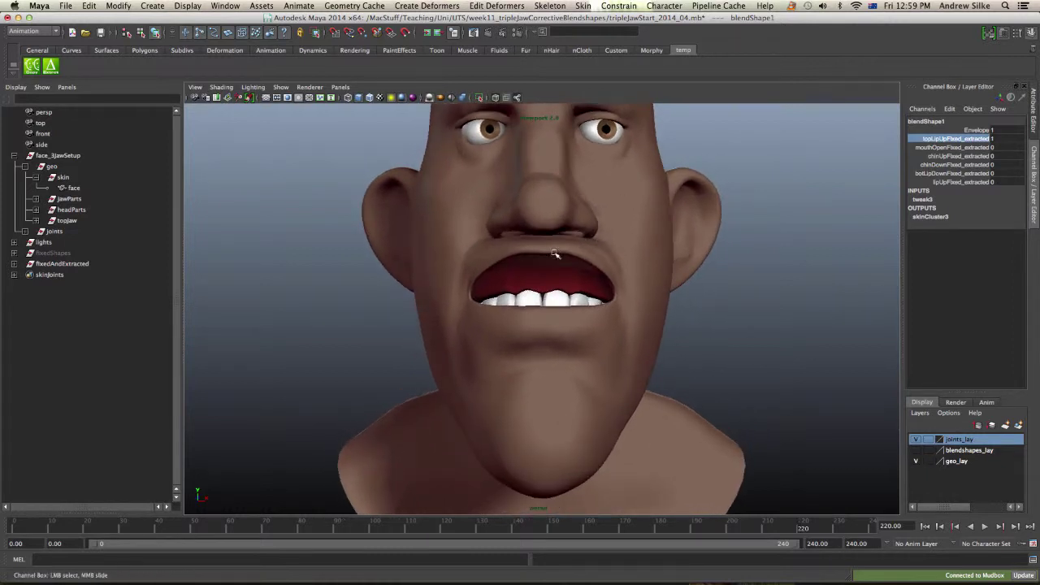
alt+drag(624, 262, 543, 226)
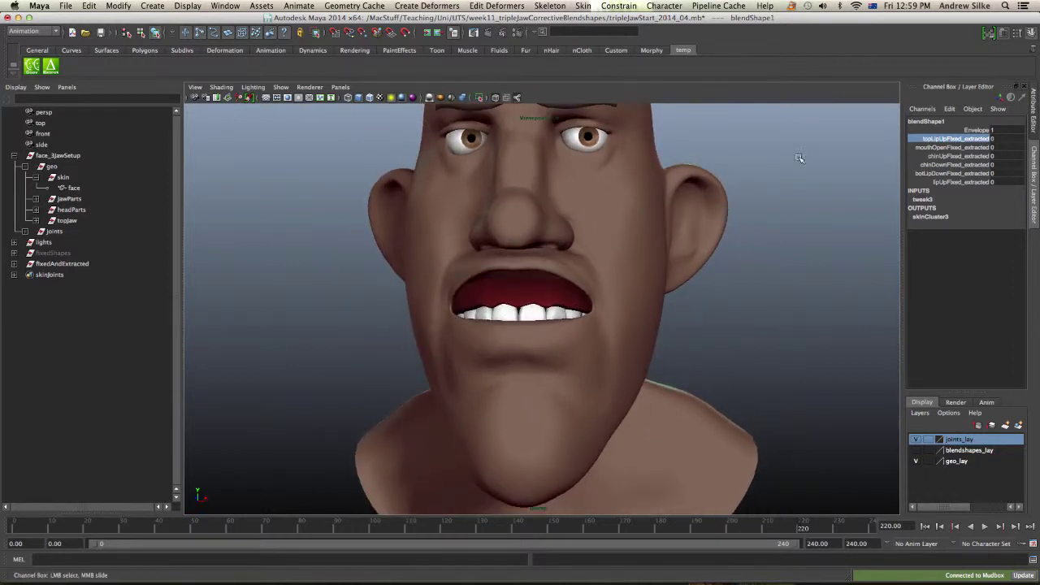
alt+right_drag(800, 158, 686, 176)
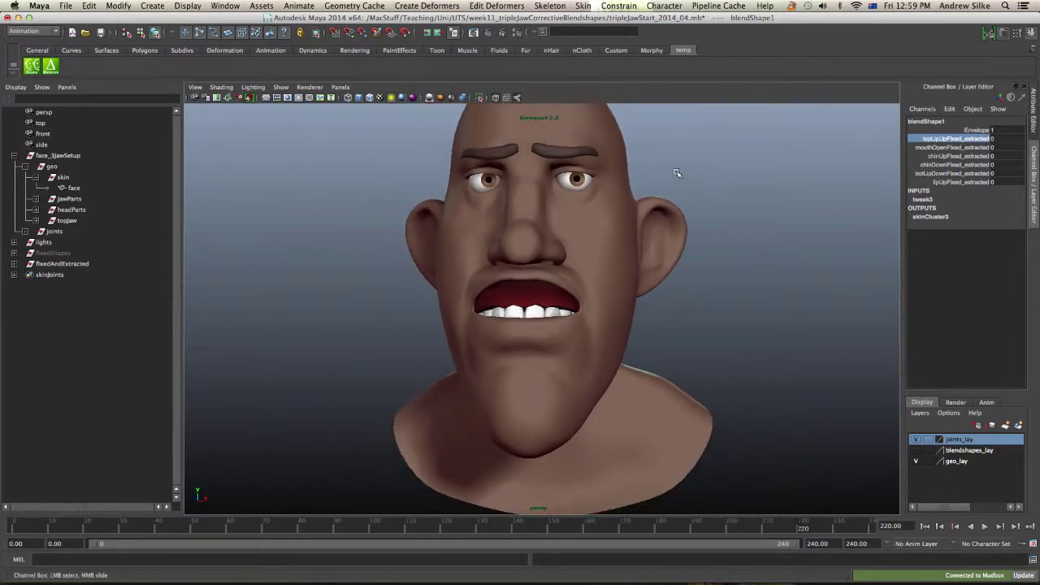
alt+drag(677, 173, 684, 191)
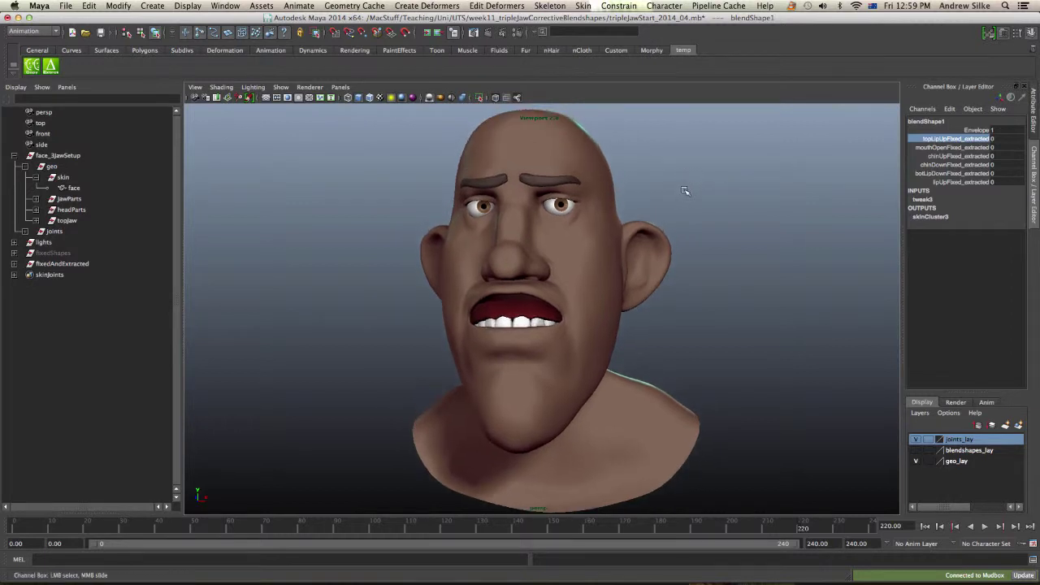
alt+drag(618, 192, 629, 198)
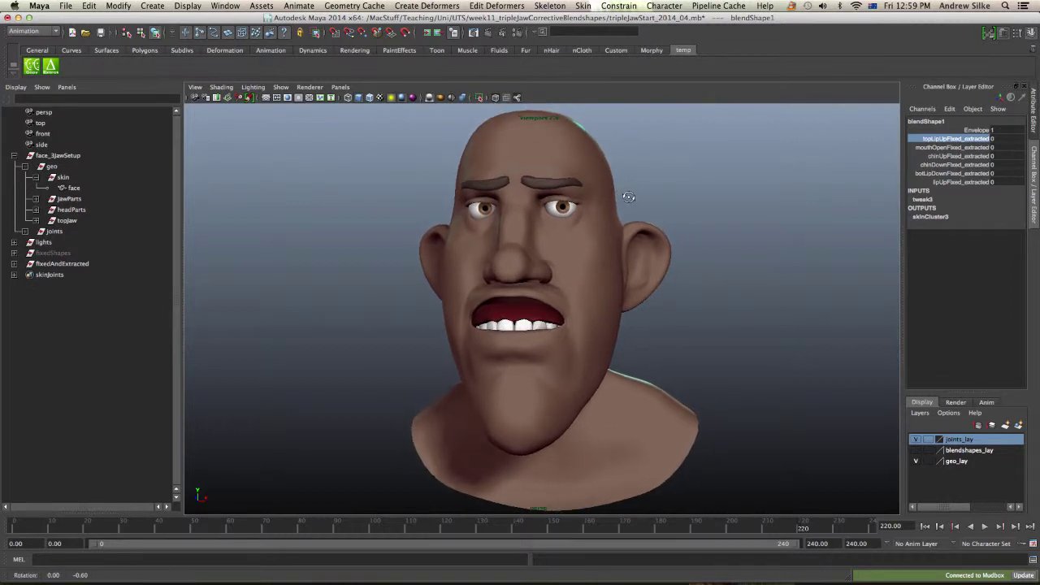